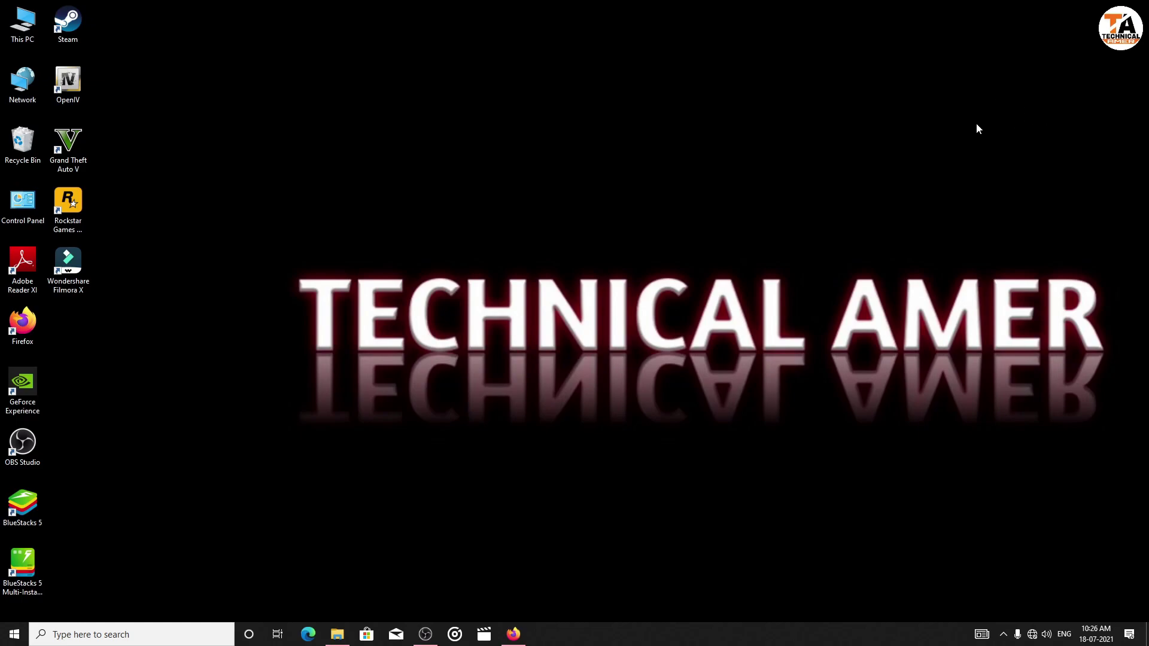
Switch to Firefox and look over the 4K Satellite View Map mod page on gta5-mods.com.
click(514, 634)
scroll(712, 307, down, 2)
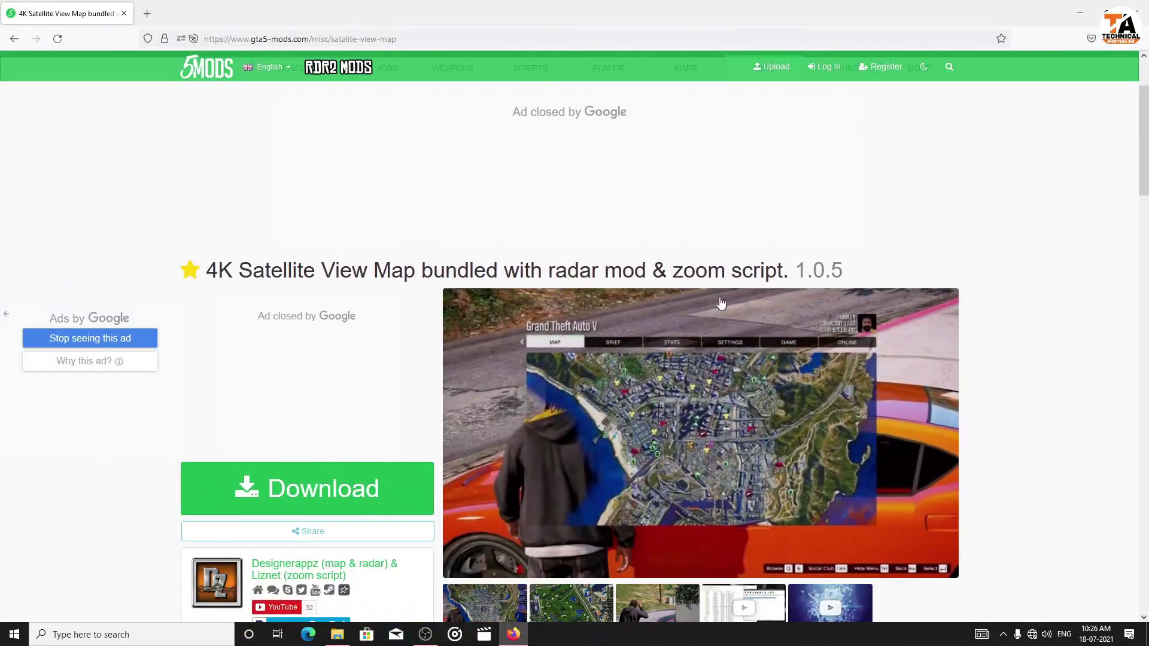
scroll(798, 190, down, 2)
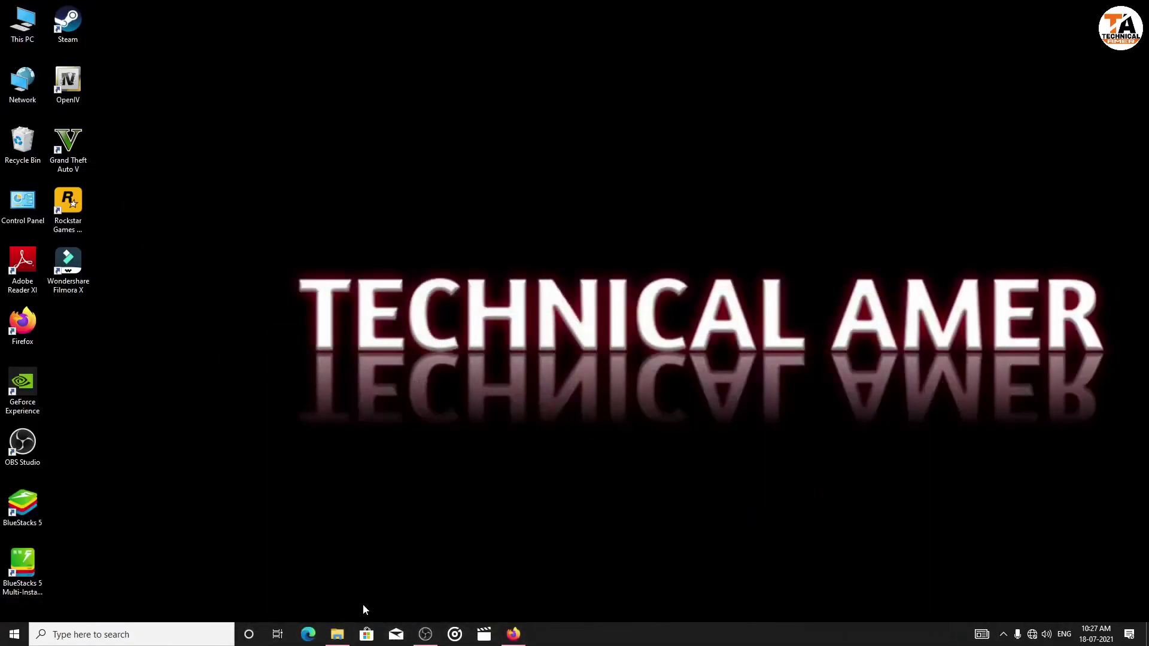
Show the extracted "afe54e-1.0.5-package files with updated script" folder and the Grand Theft Auto V installation folder side by side in File Explorer.
click(338, 633)
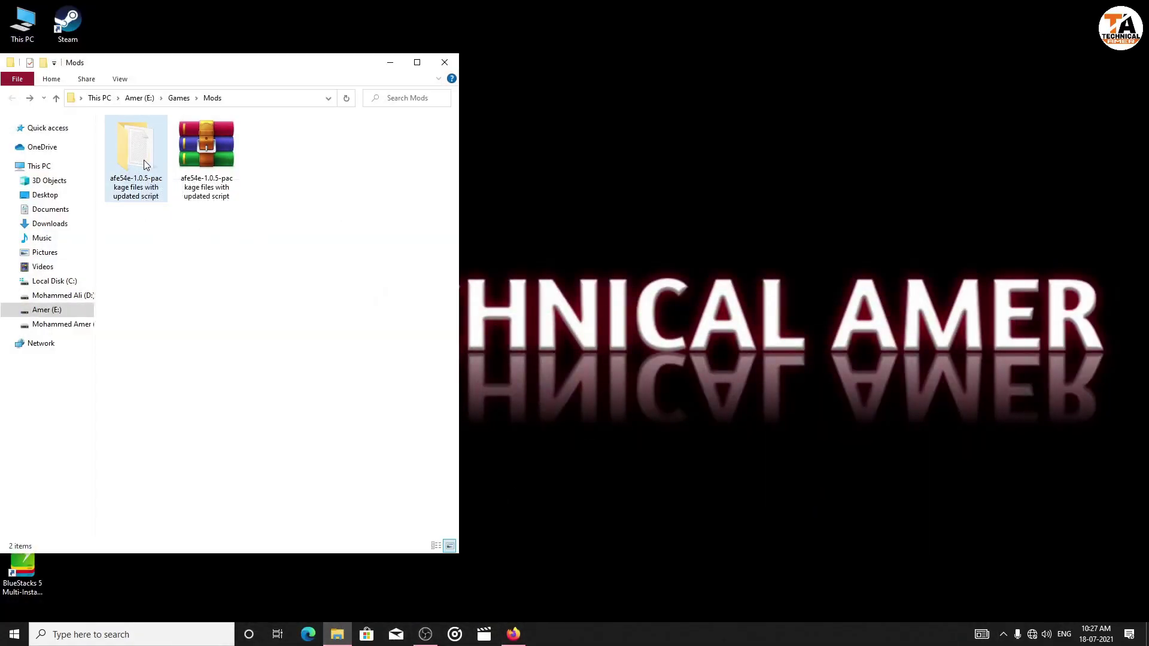
double_click(145, 159)
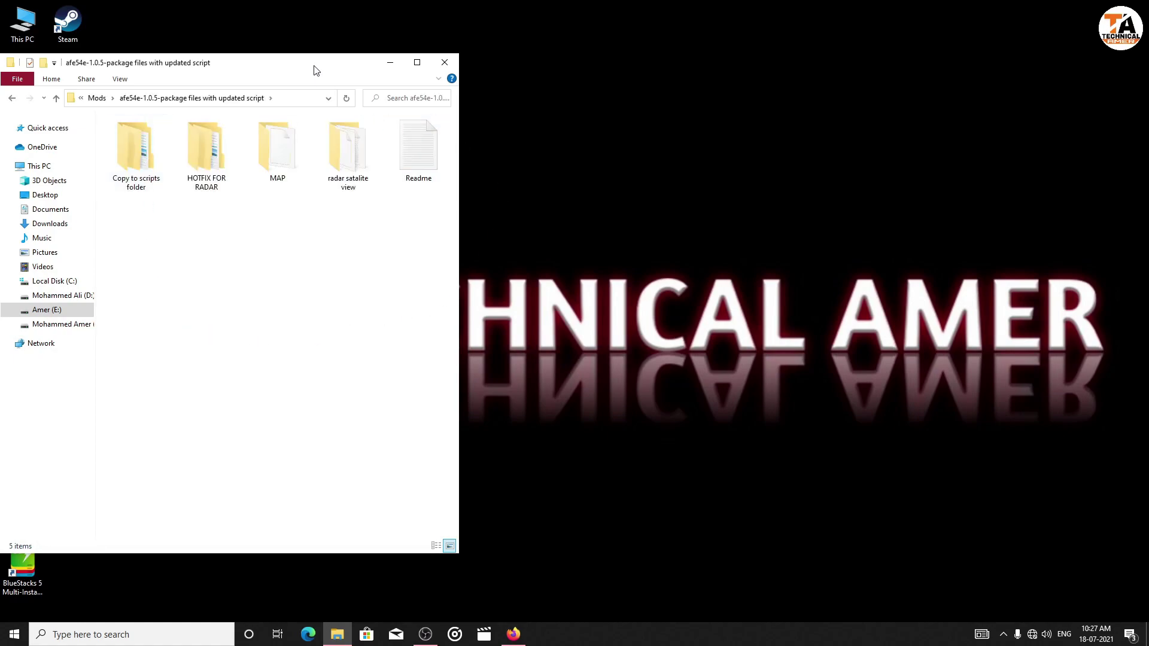
drag(316, 70, 311, 312)
right_click(85, 130)
click(156, 156)
drag(287, 12, 964, 43)
drag(689, 77, 458, 77)
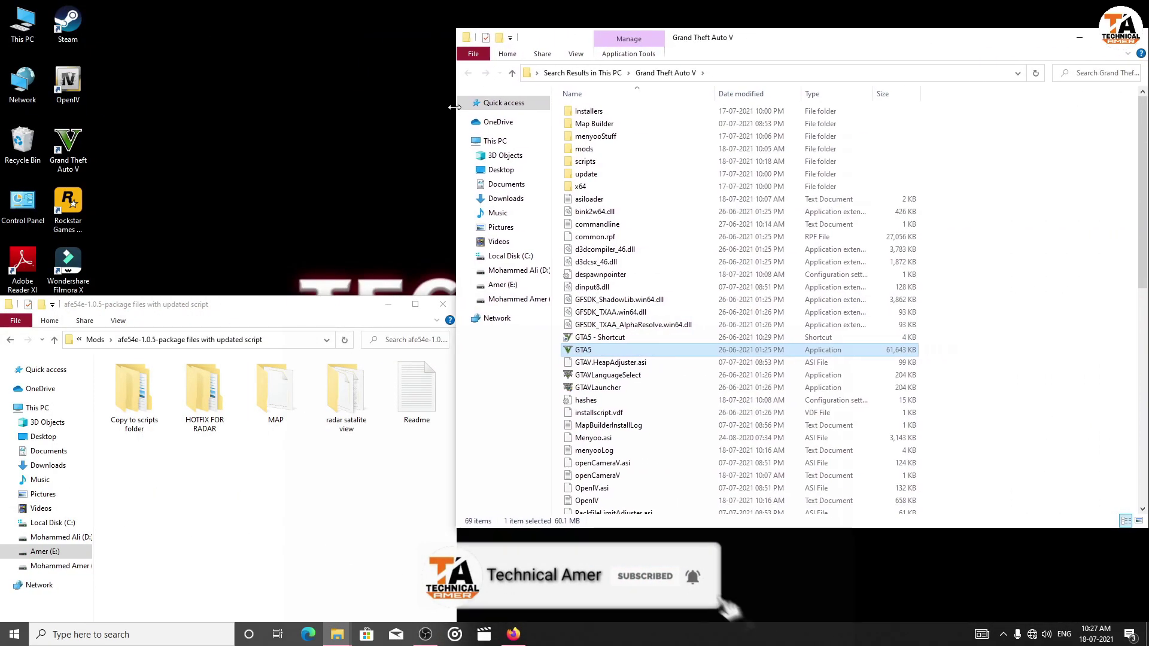
drag(311, 306, 313, 70)
drag(719, 50, 722, 70)
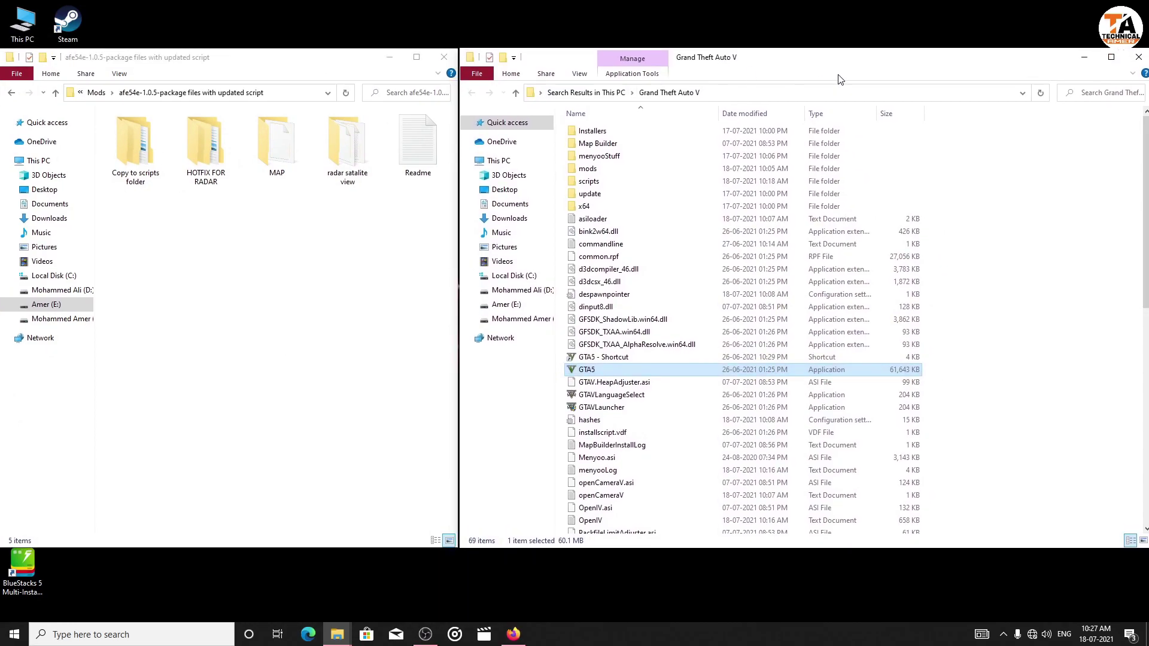
click(1030, 202)
Copy both RadarZoom files from the package's Copy to scripts folder/Radar Zoom into the game's scripts folder.
click(602, 184)
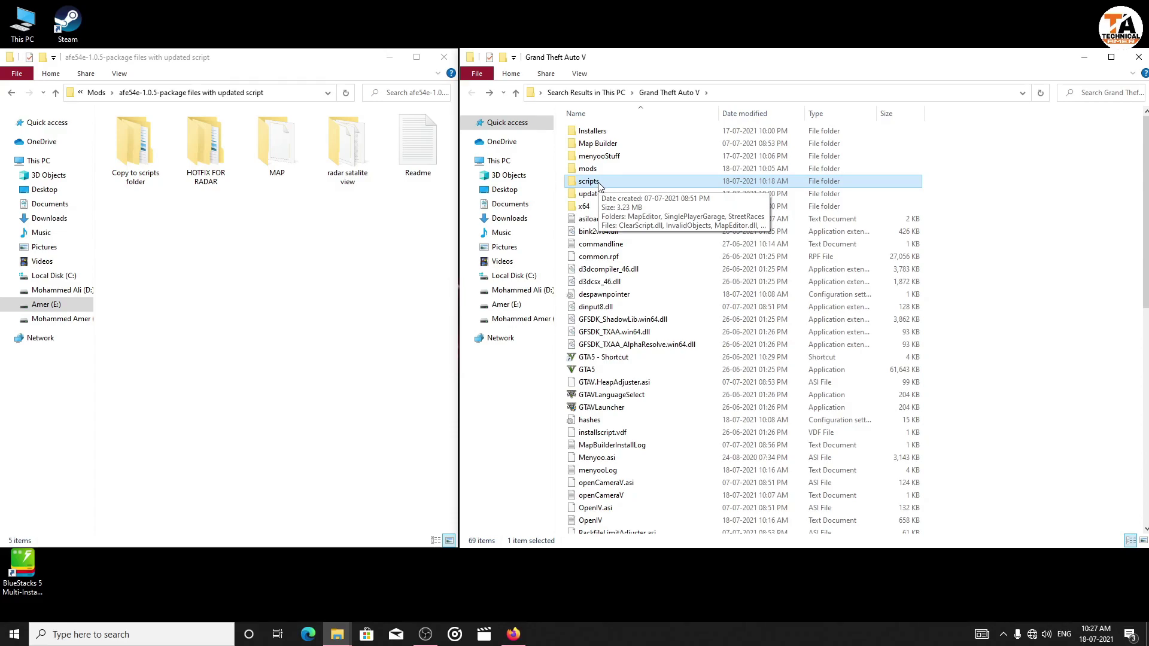
double_click(599, 185)
click(292, 255)
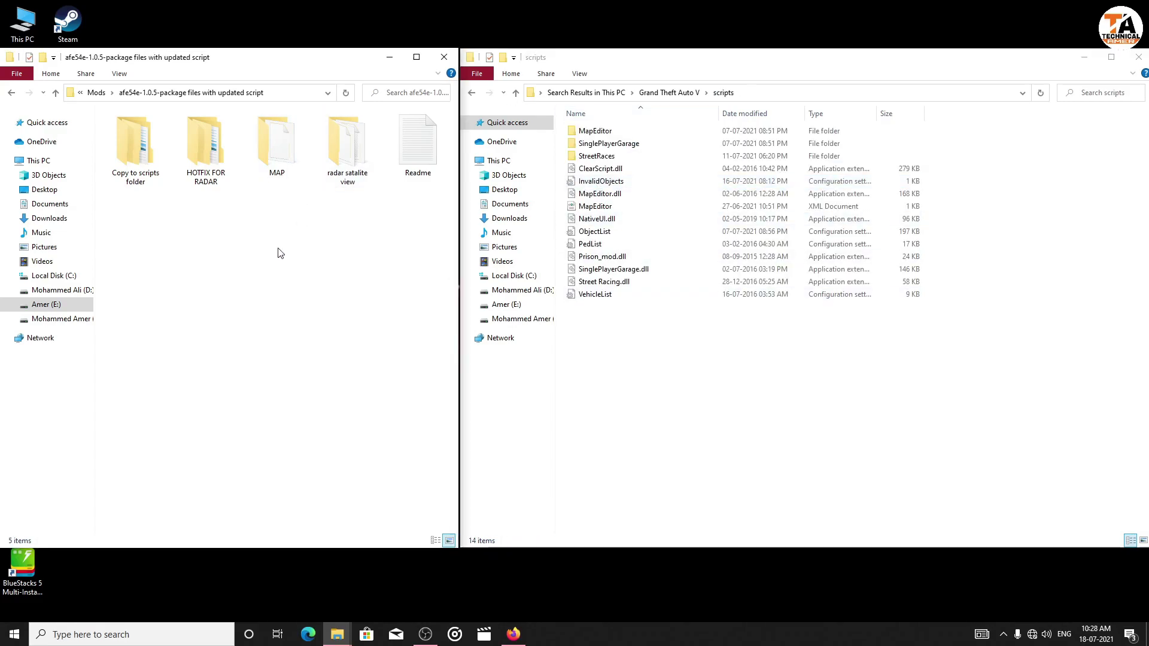
double_click(140, 162)
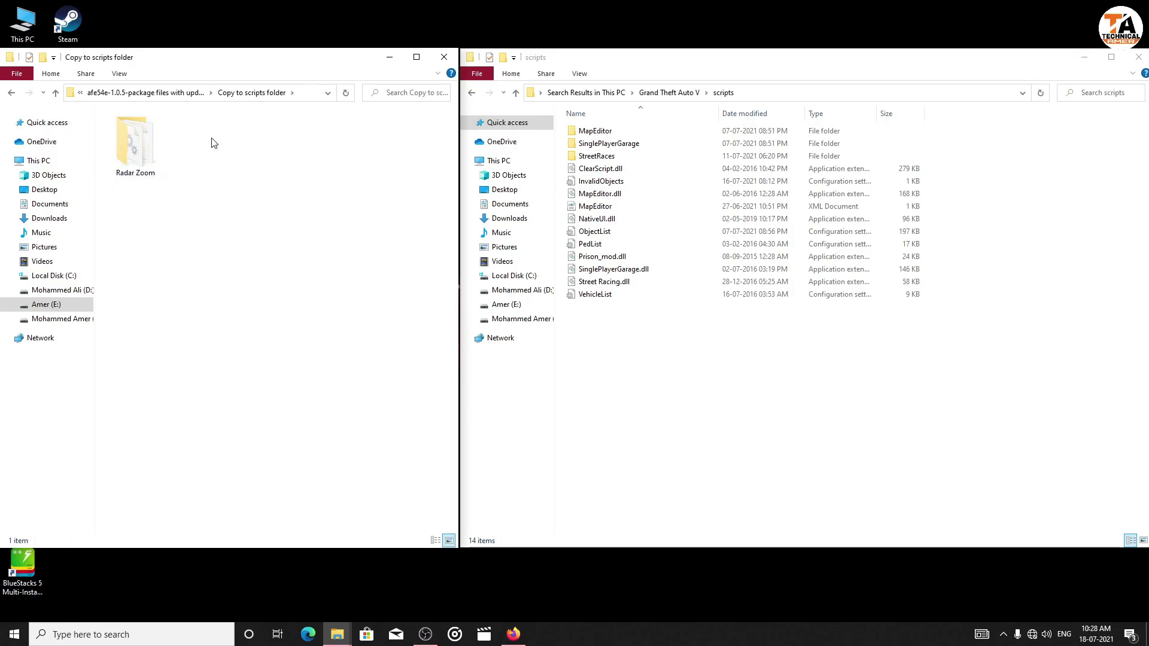
double_click(159, 158)
drag(211, 208, 719, 381)
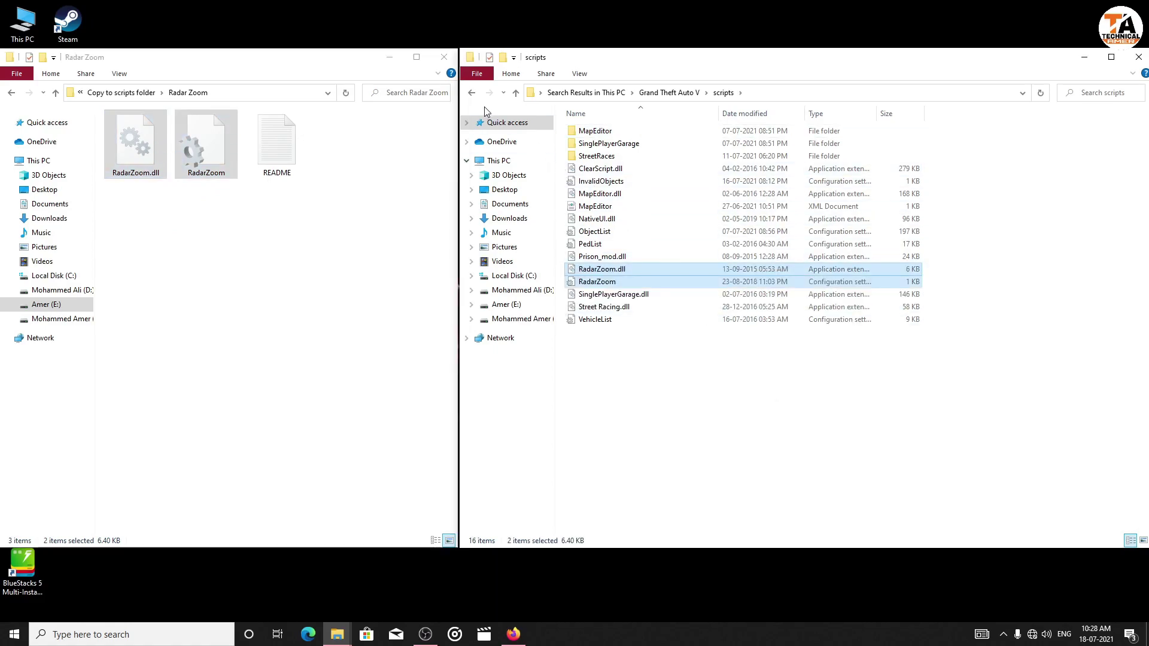
Open mods/update/x64/dlcpacks inside the Grand Theft Auto V folder.
click(472, 94)
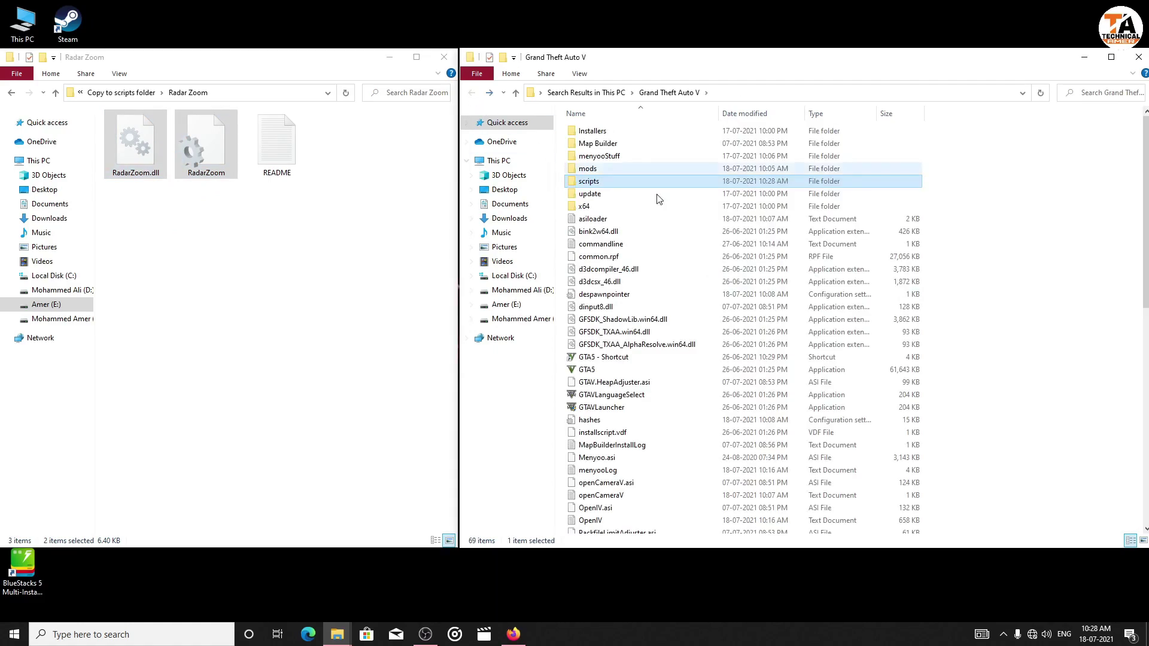
click(592, 172)
double_click(592, 171)
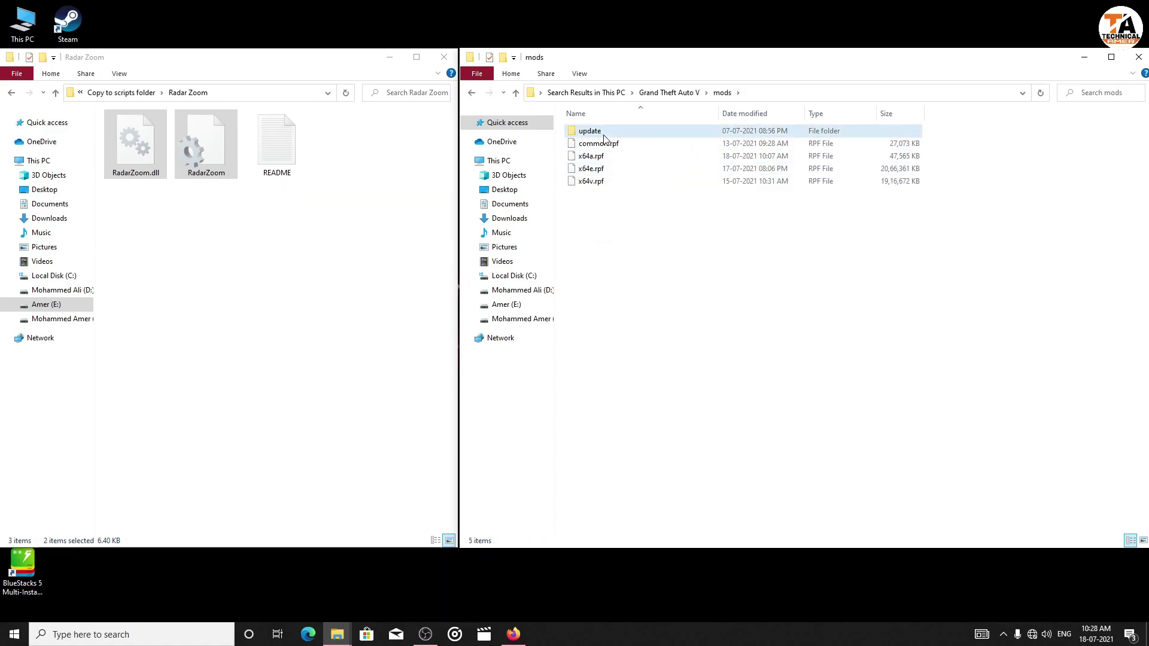
double_click(595, 133)
double_click(599, 136)
double_click(605, 133)
Copy the package's MAP folder into the game's dlcpacks folder and close the game folder window.
click(248, 286)
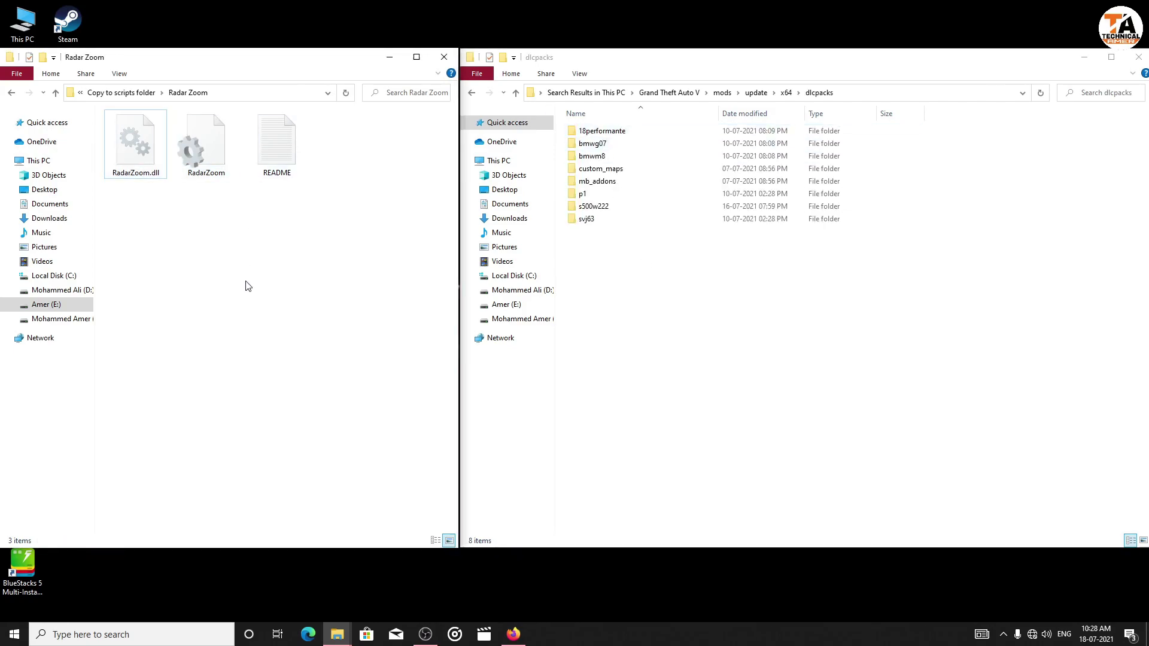
click(10, 93)
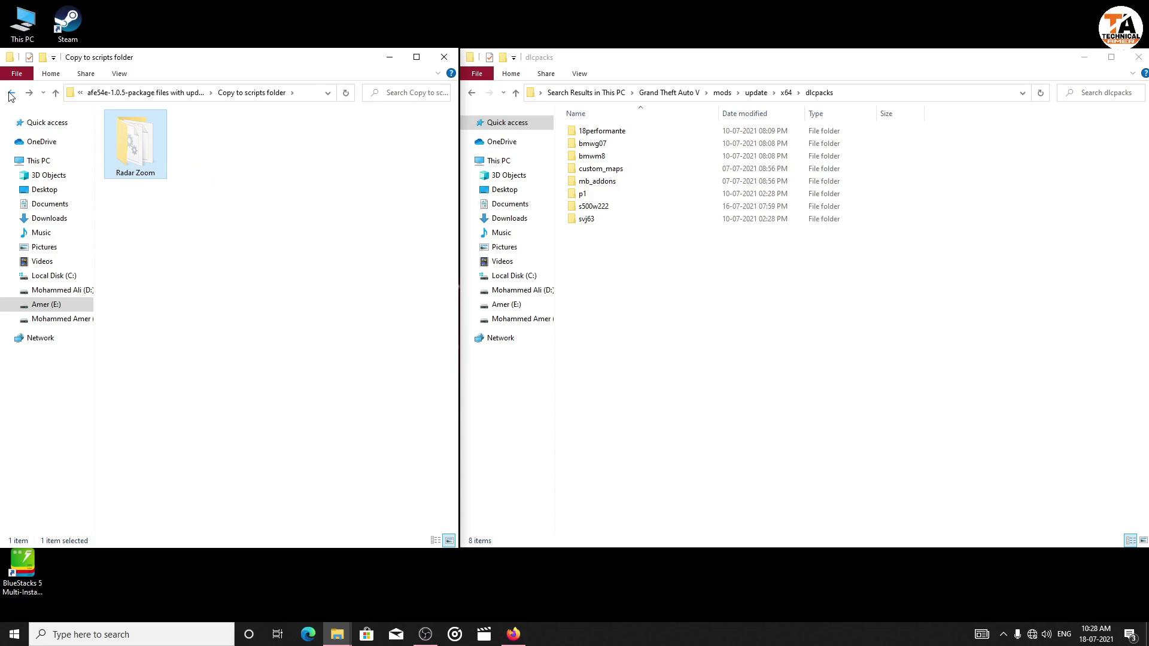
click(10, 92)
click(282, 154)
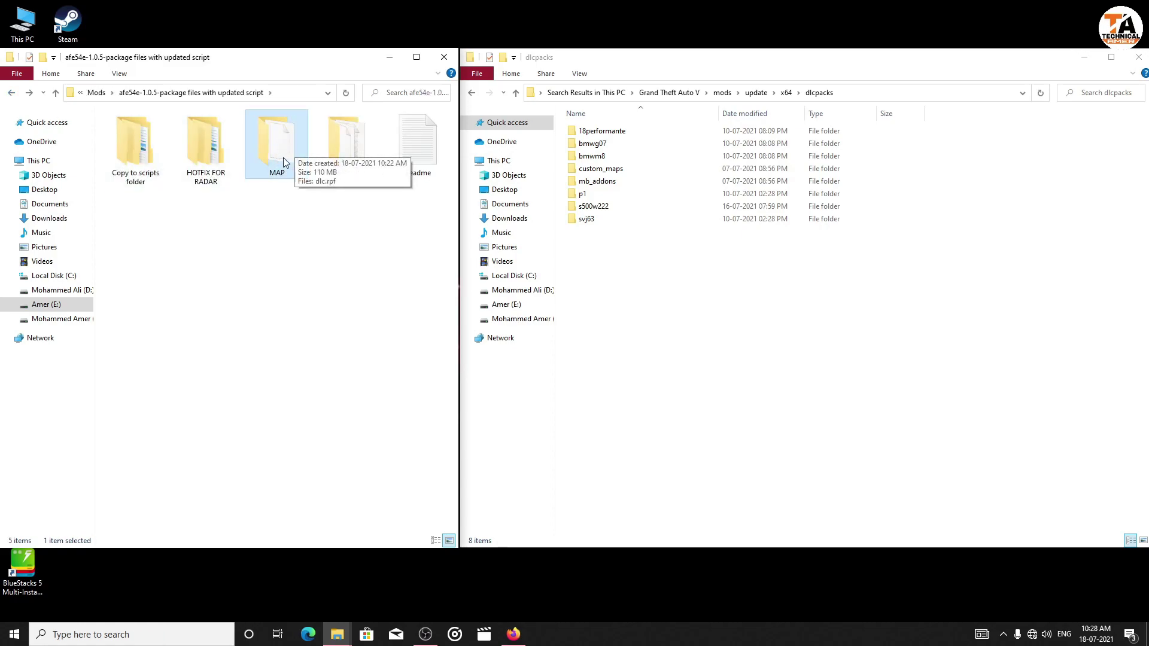
drag(284, 155, 742, 308)
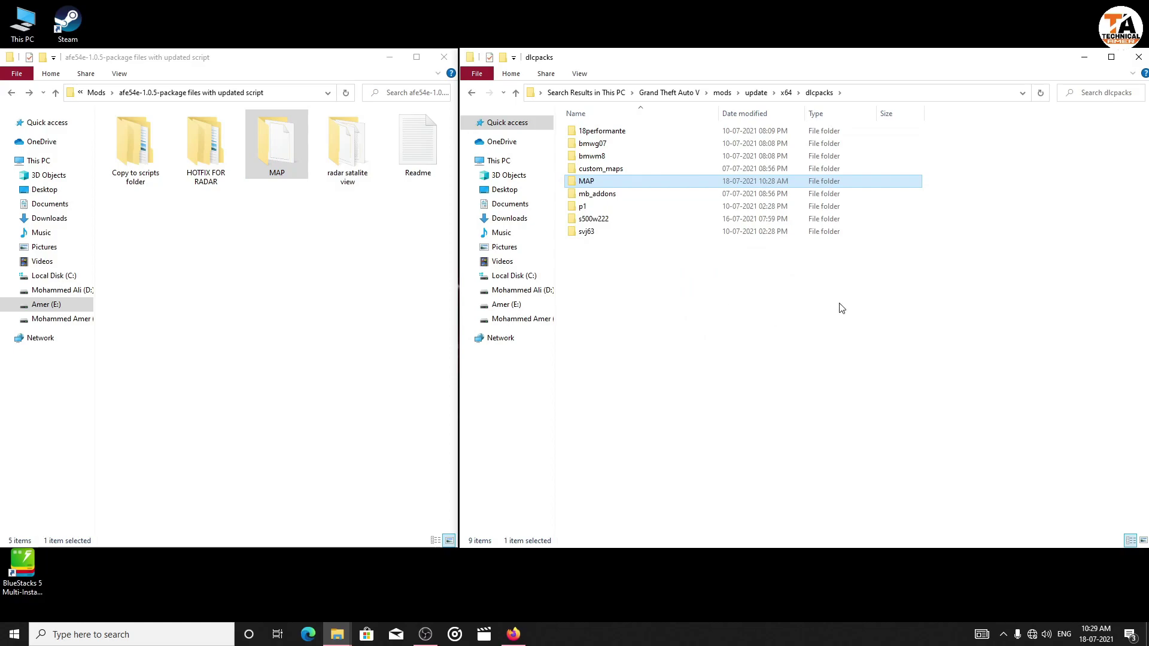
click(1144, 64)
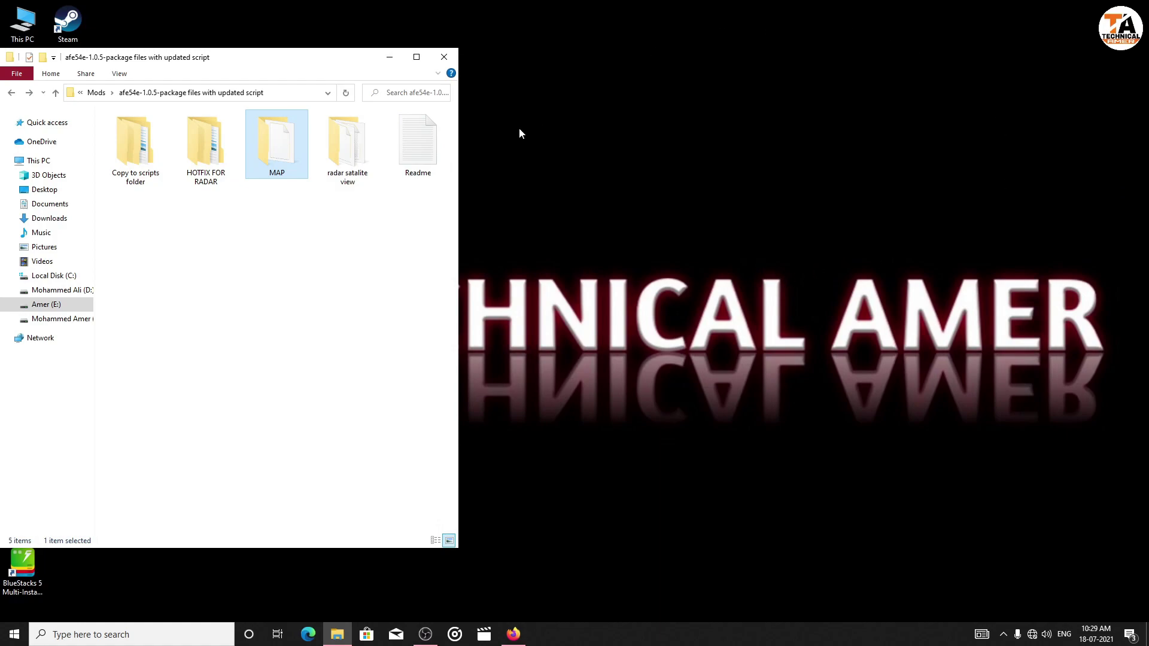
Copy the line "<Item>dlcpacks:\MAP\</Item>" from the package's Readme file and close the file.
double_click(441, 157)
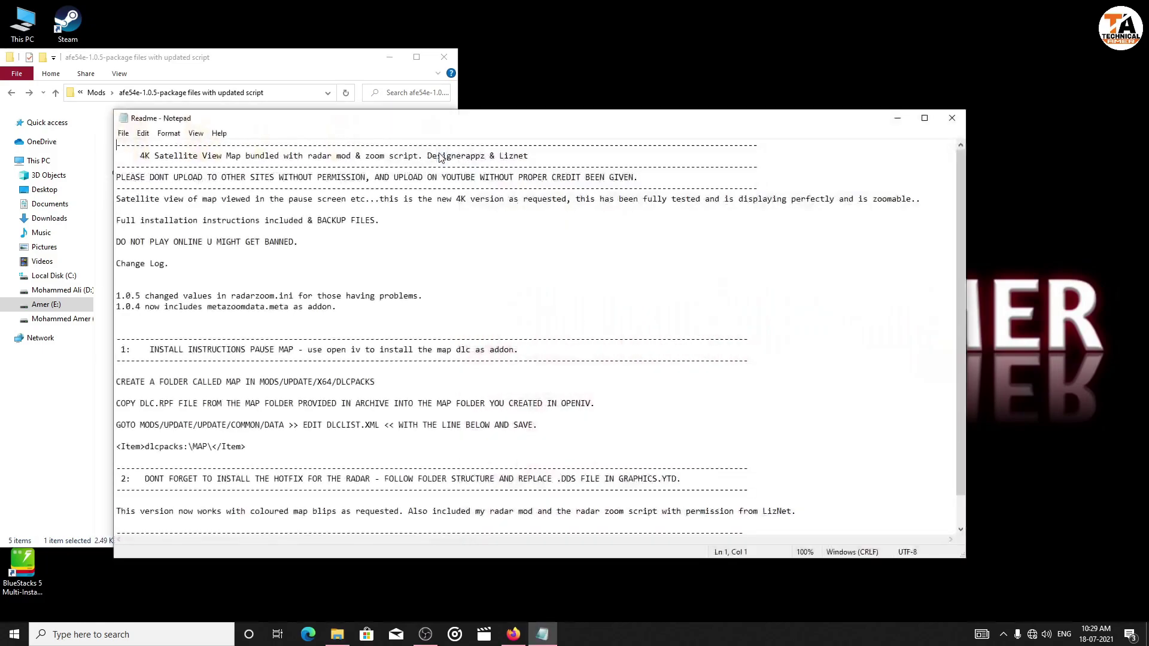
scroll(384, 233, down, 1)
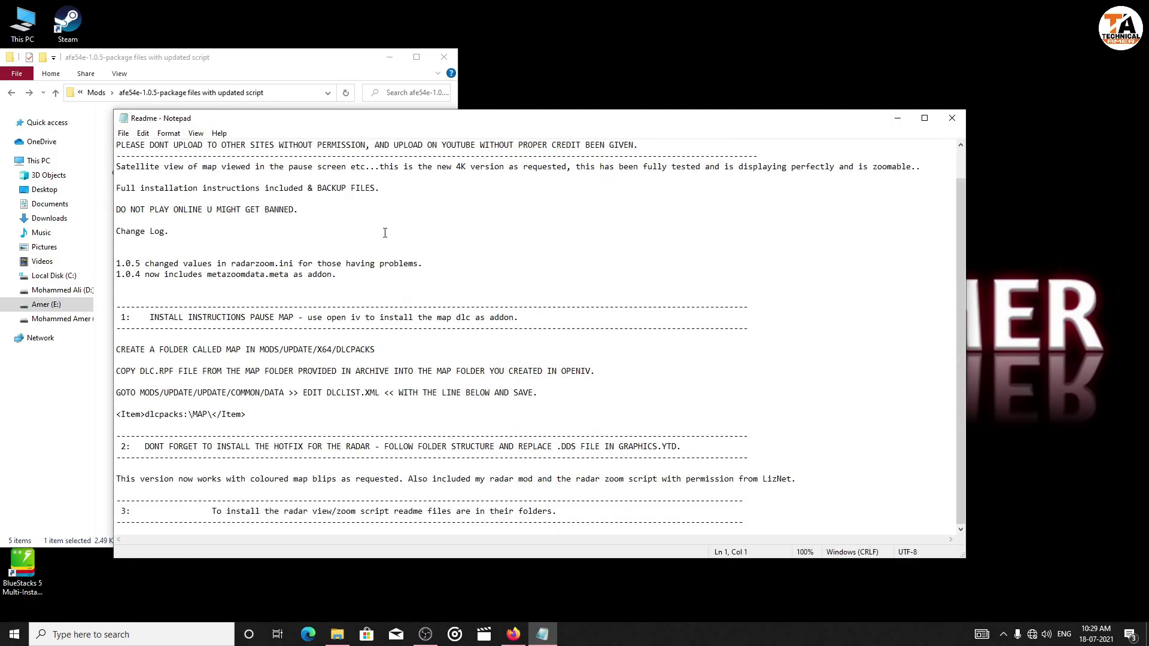
drag(115, 416, 248, 419)
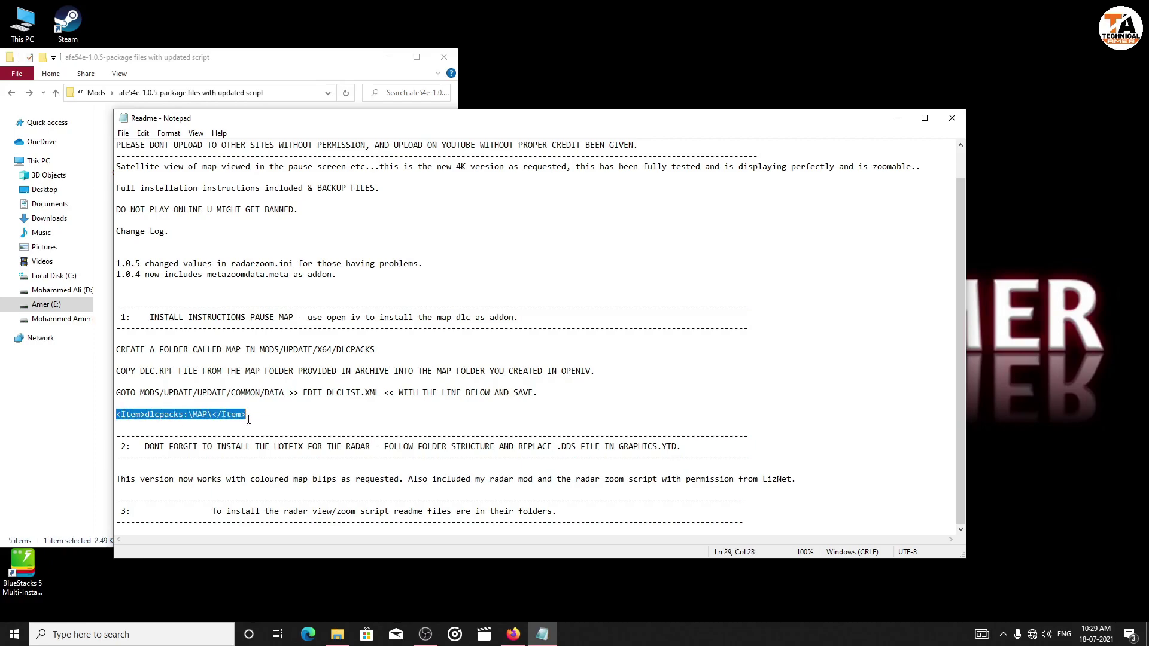
right_click(237, 416)
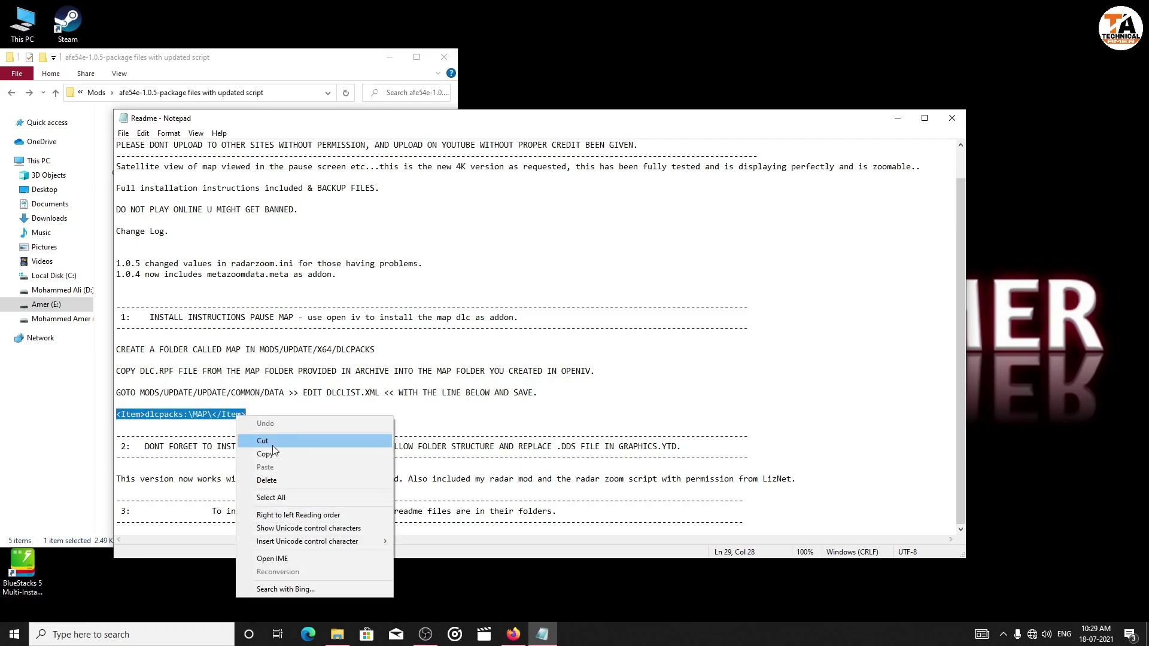
click(289, 454)
click(951, 119)
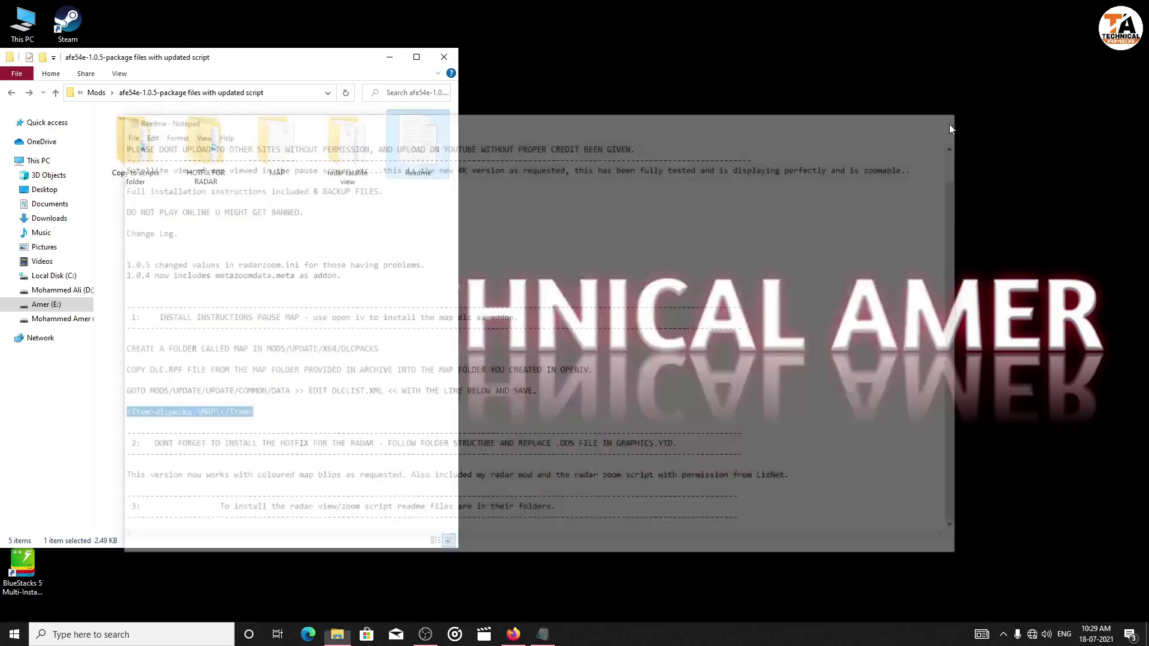
Launch OpenIV for the Windows version of Grand Theft Auto V and enable Edit mode.
drag(345, 72, 347, 266)
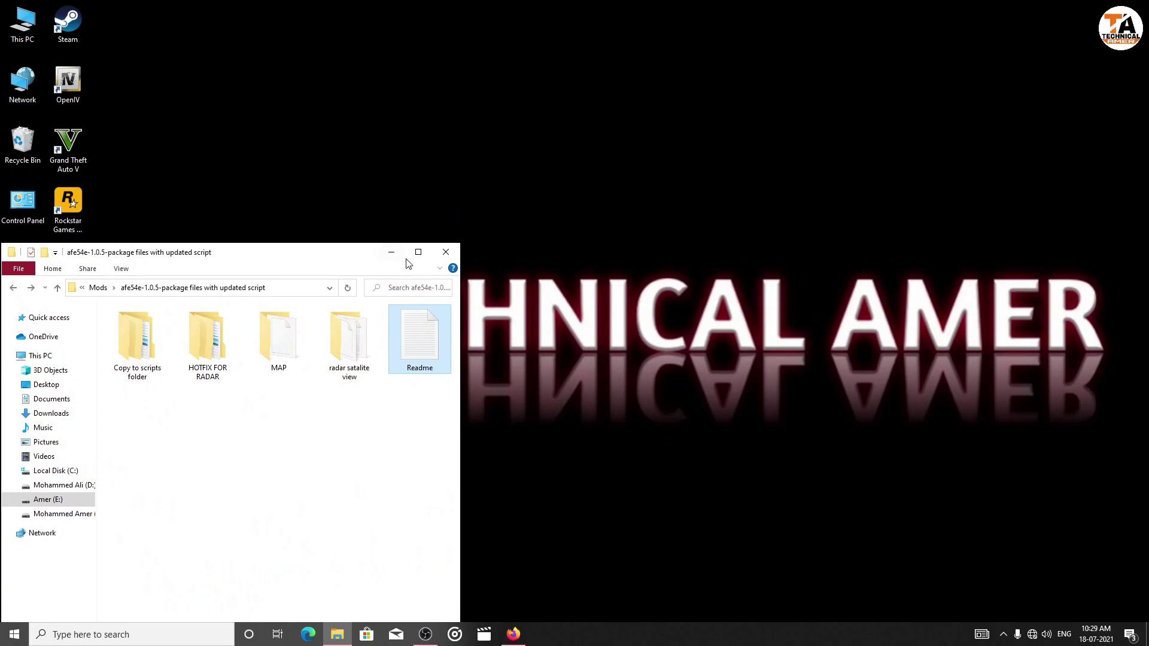
click(86, 84)
double_click(85, 84)
drag(321, 256, 306, 79)
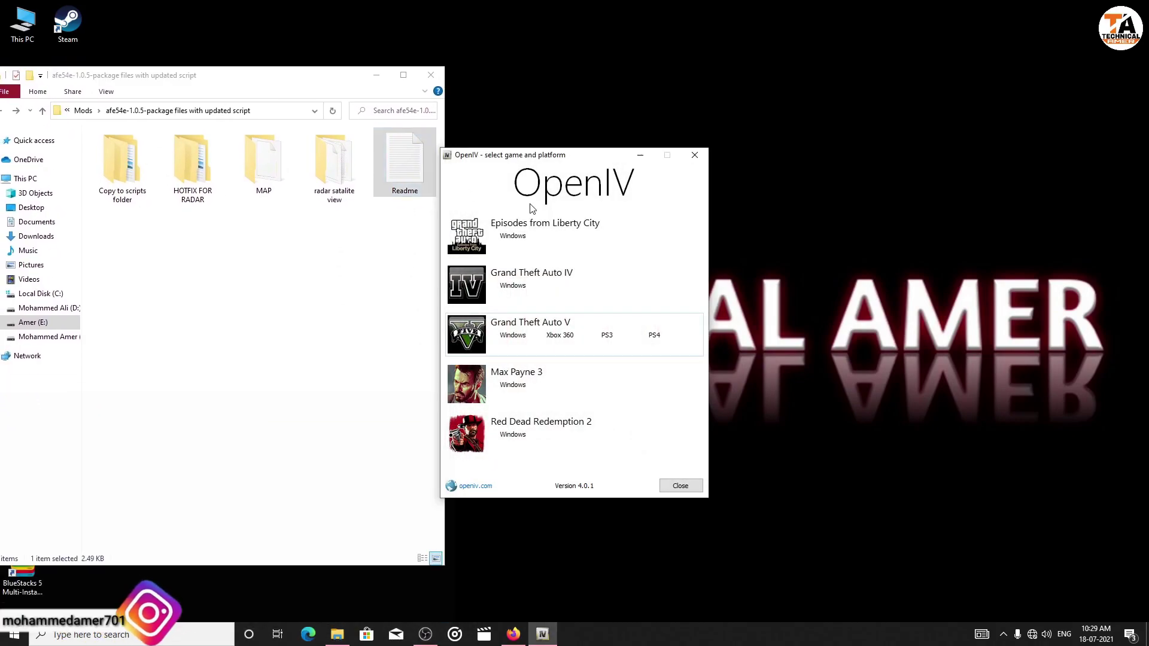
click(513, 335)
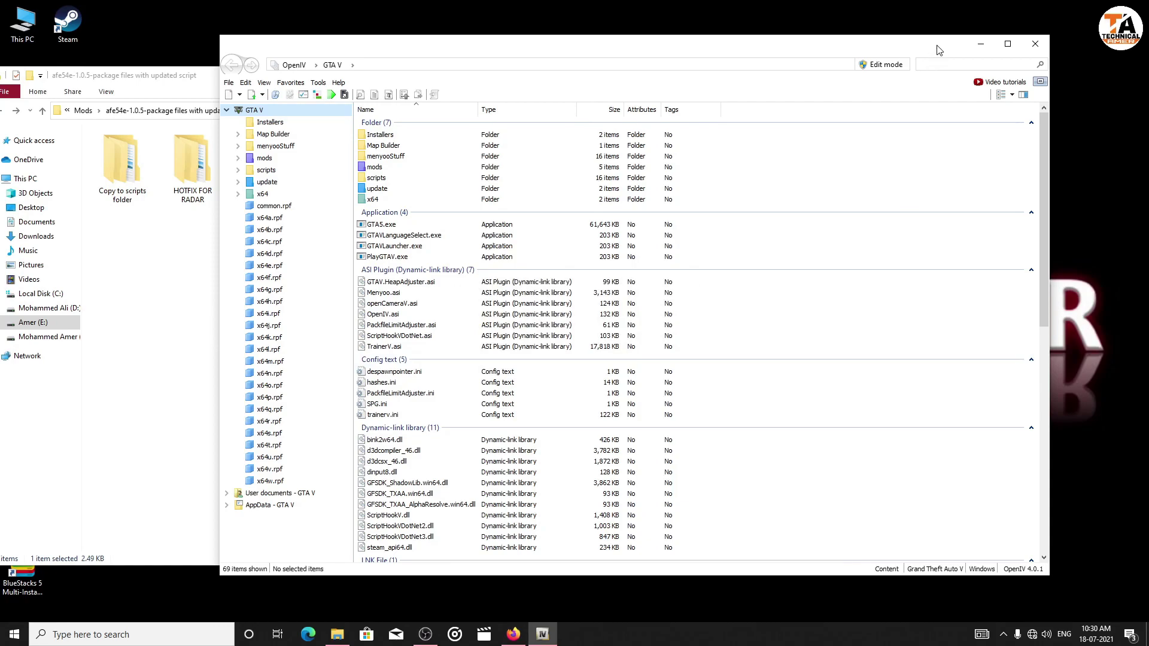
click(887, 64)
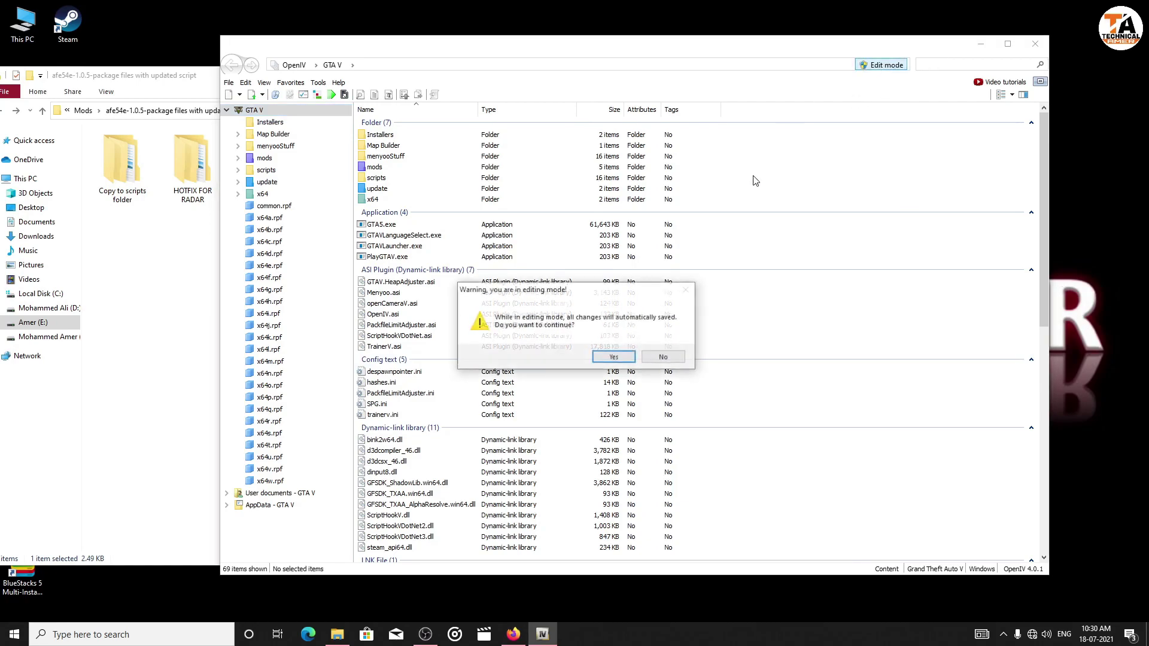
click(614, 356)
Open dlclist.xml from mods/update/update.rpf/common/data for editing.
double_click(387, 169)
double_click(378, 135)
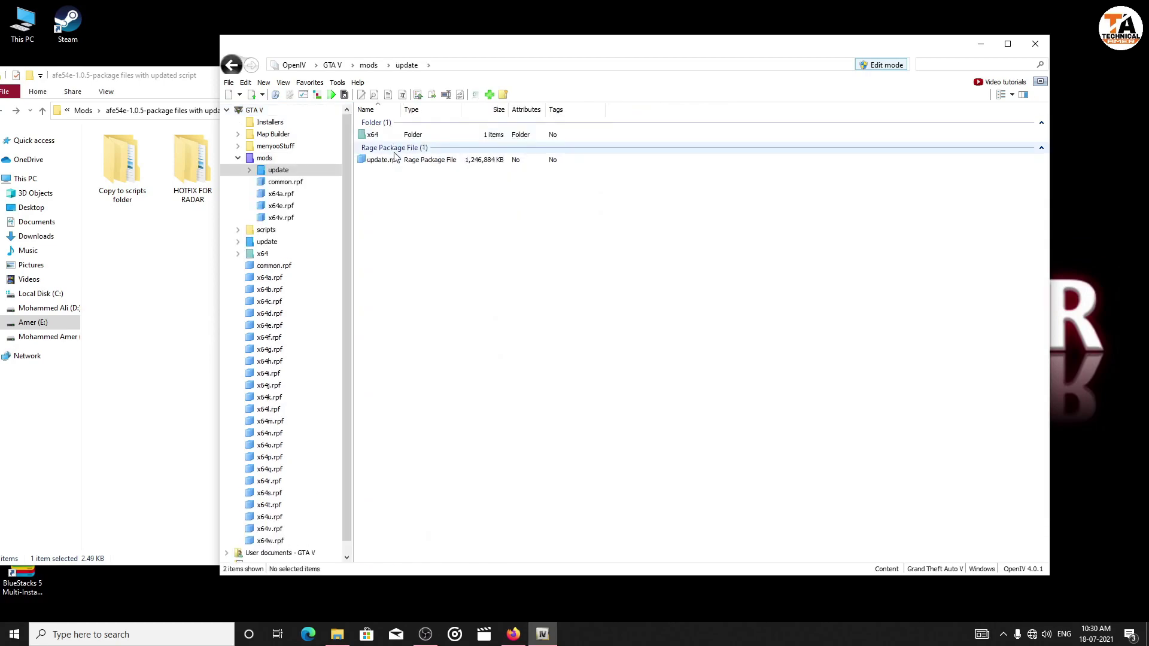
double_click(383, 159)
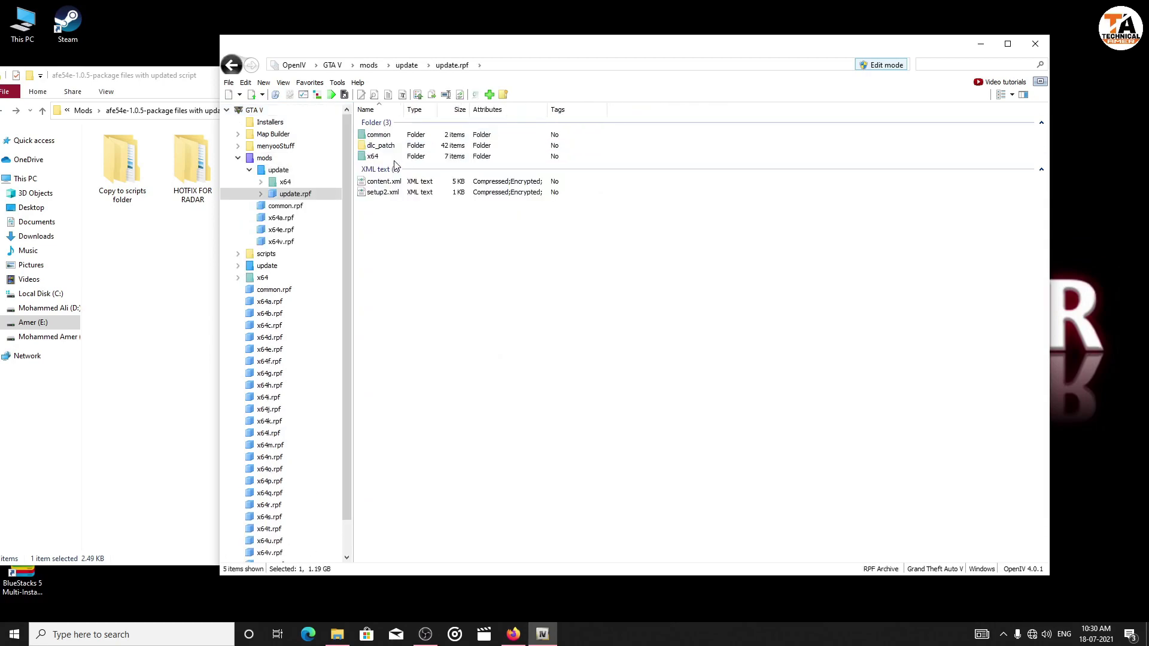
double_click(378, 135)
double_click(377, 135)
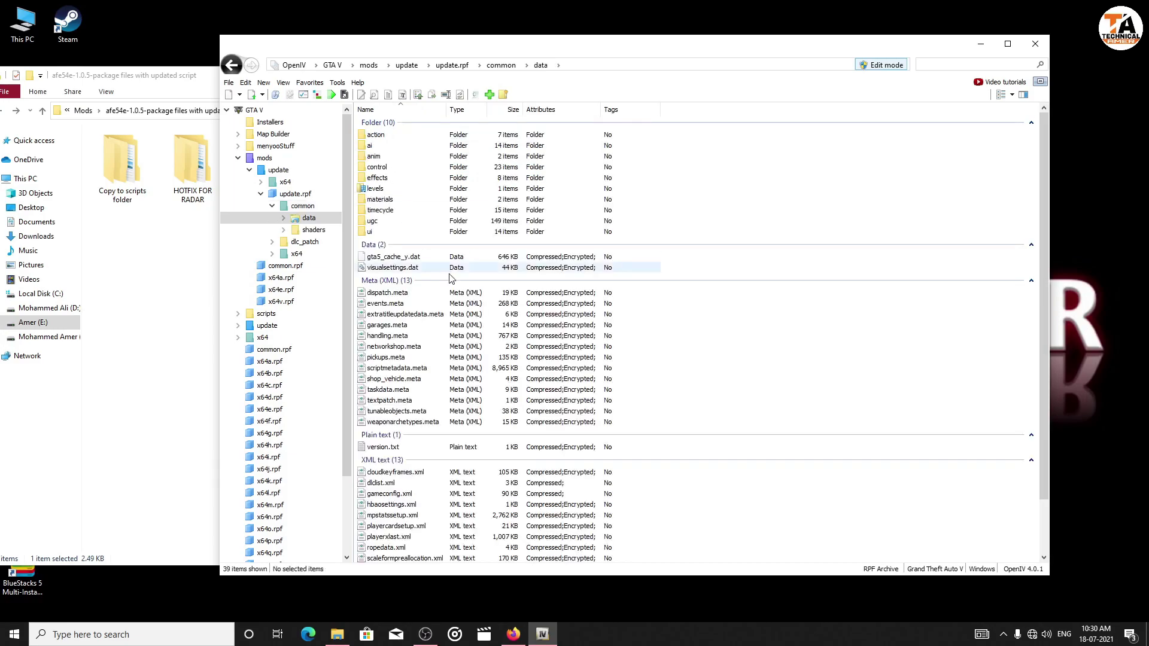
scroll(434, 299, down, 2)
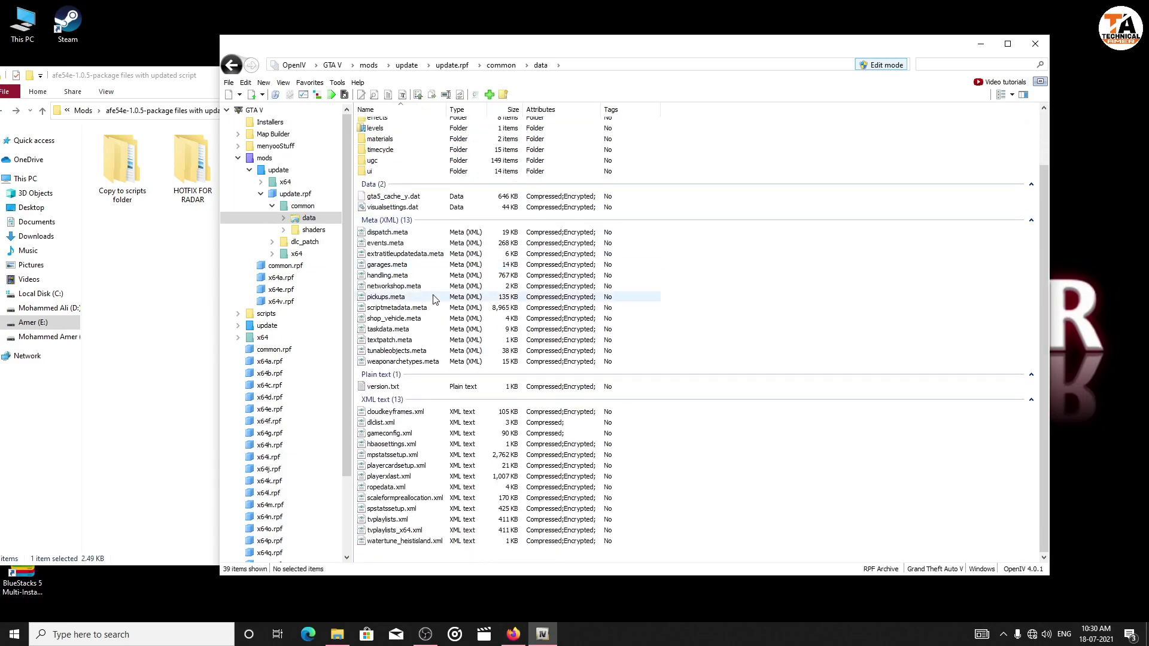
right_click(396, 426)
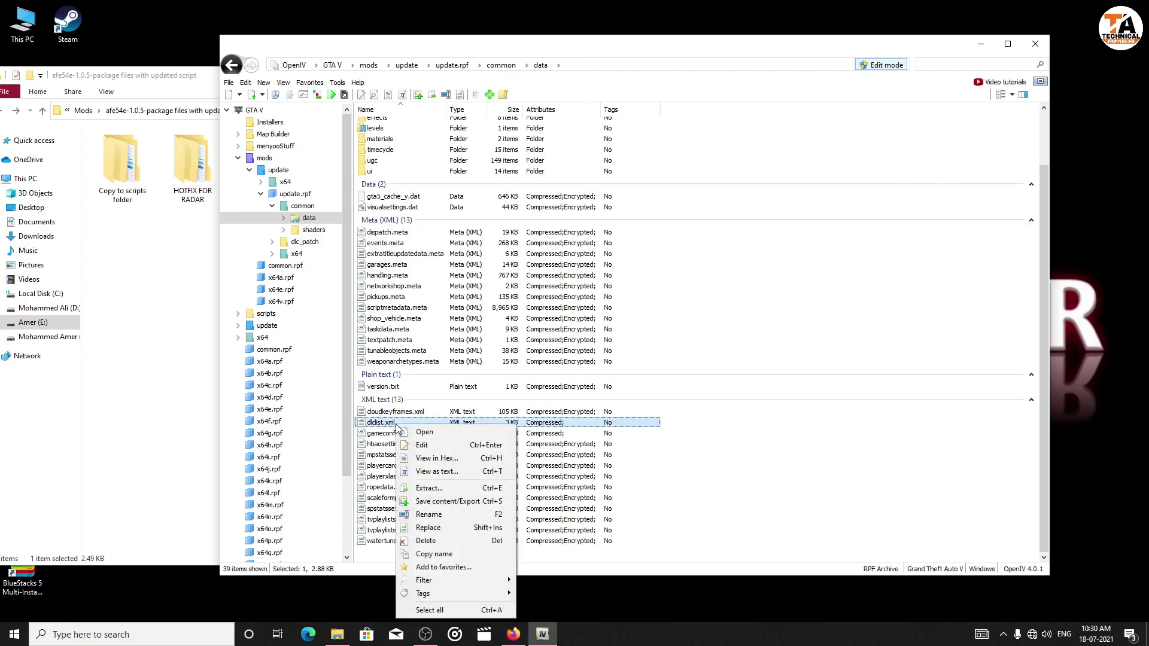
click(439, 446)
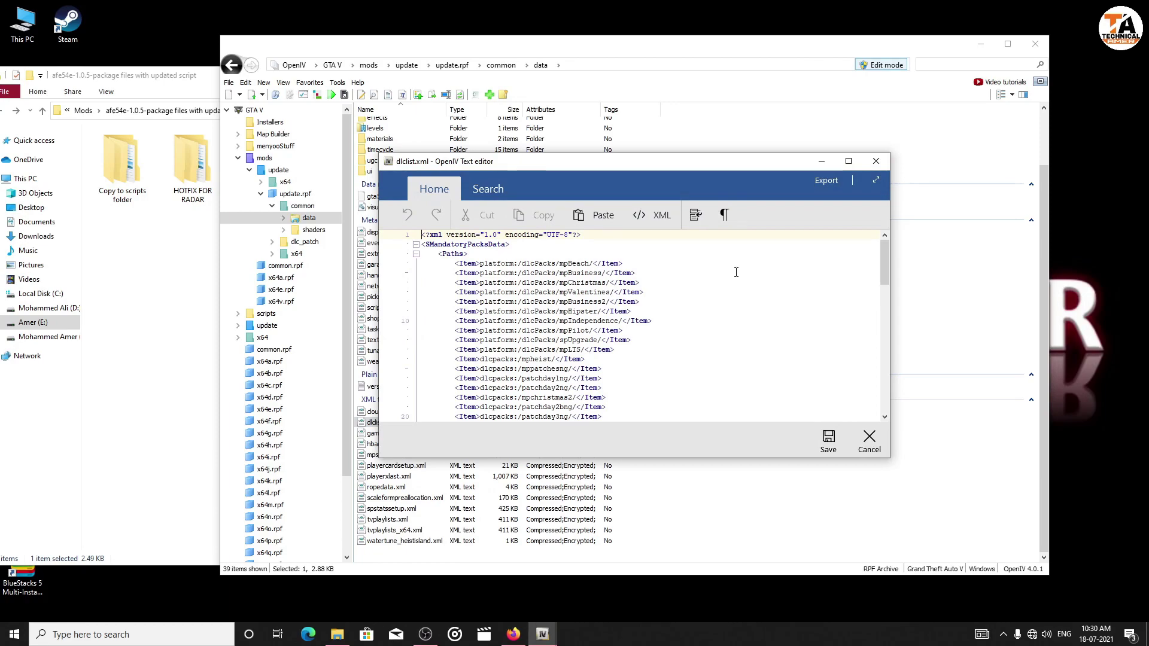
Add the copied line "<Item>dlcpacks:\MAP\</Item>" on a new line after the s500w222 entry in dlclist.xml and save the file.
scroll(720, 280, down, 18)
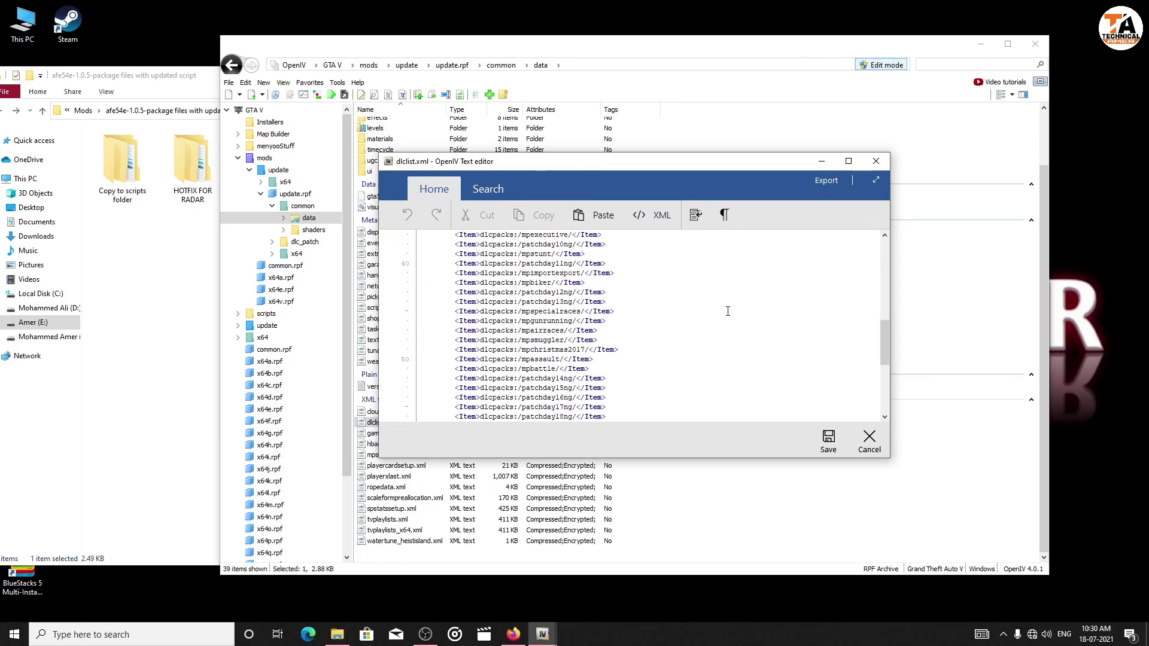
click(618, 398)
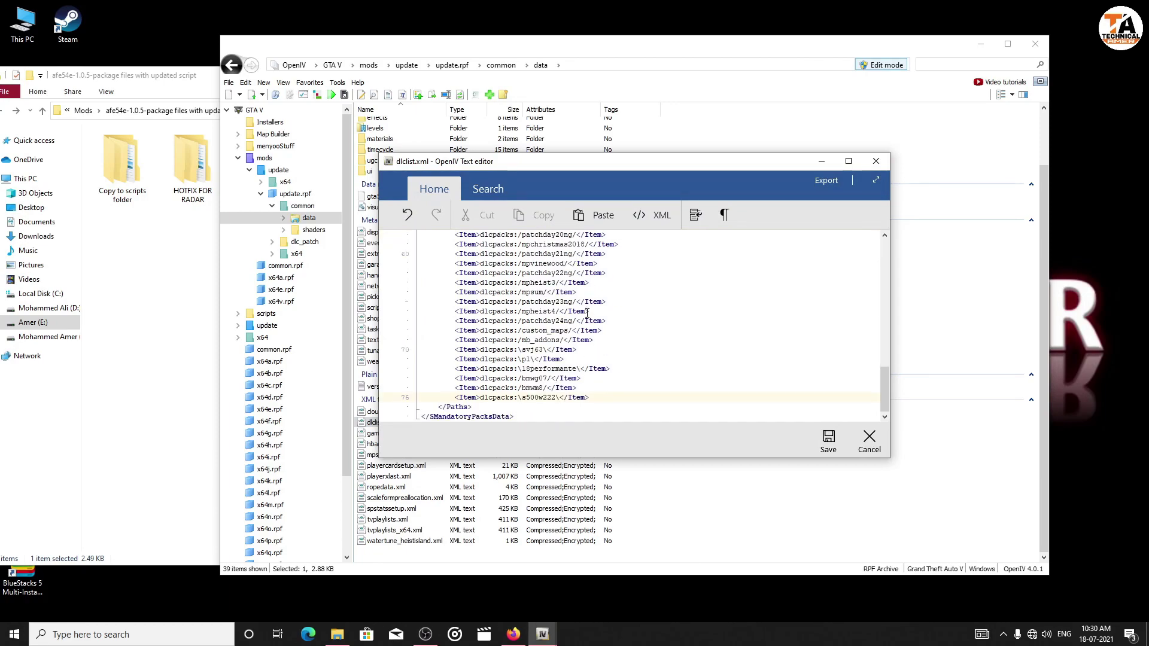
key(Return)
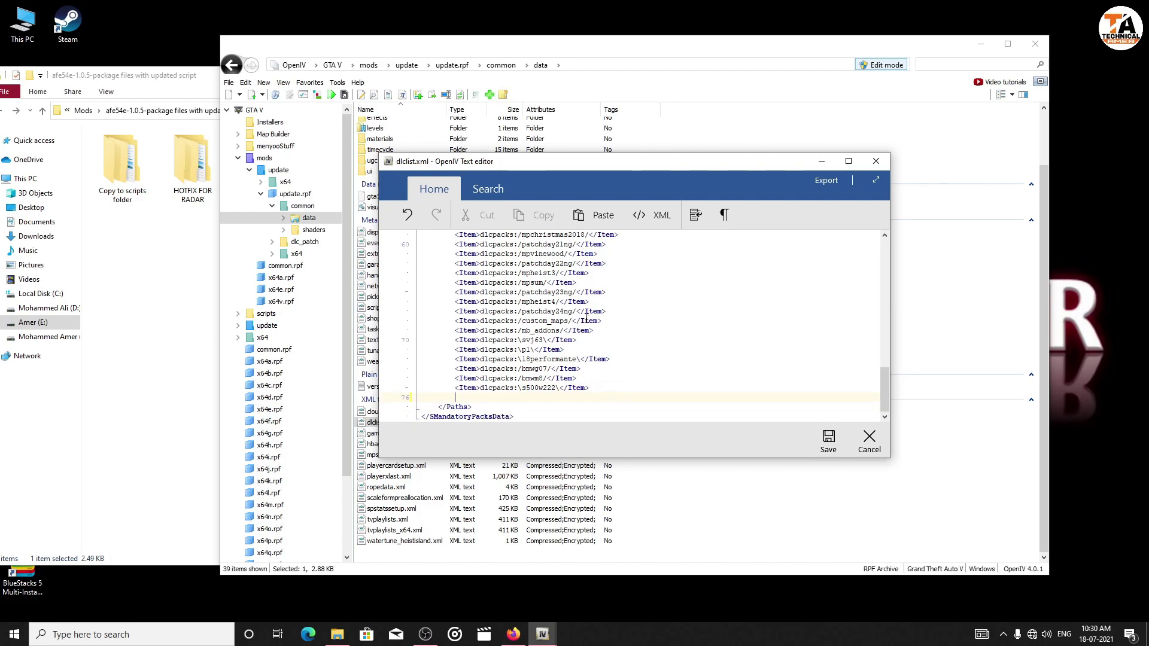
right_click(471, 399)
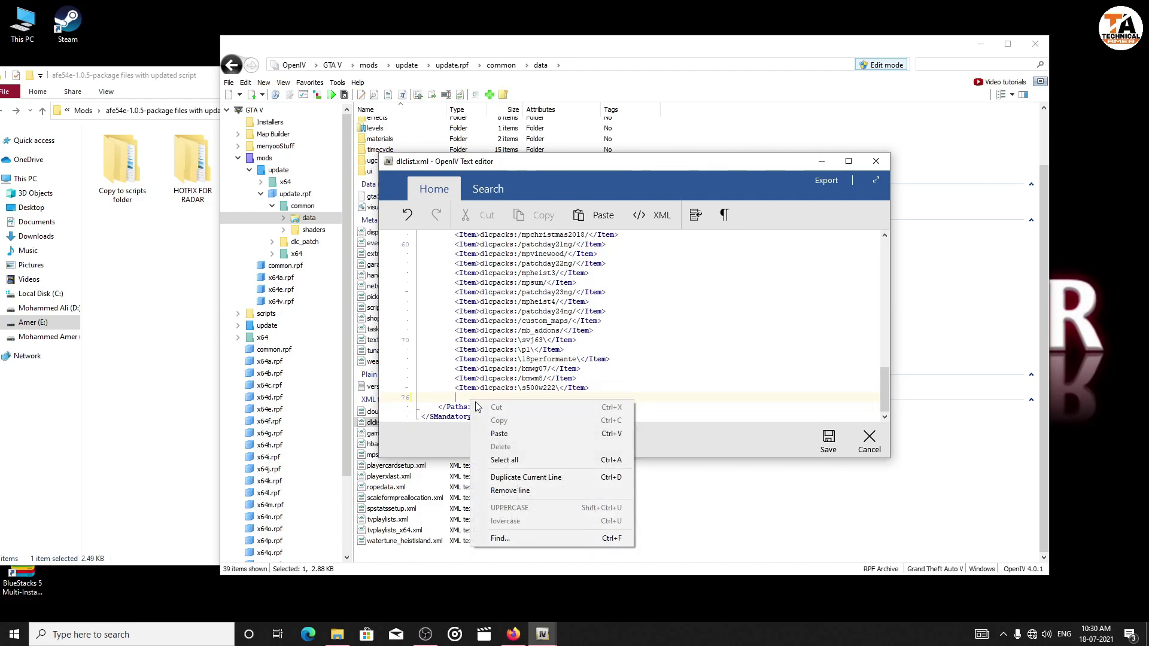
click(523, 435)
click(828, 442)
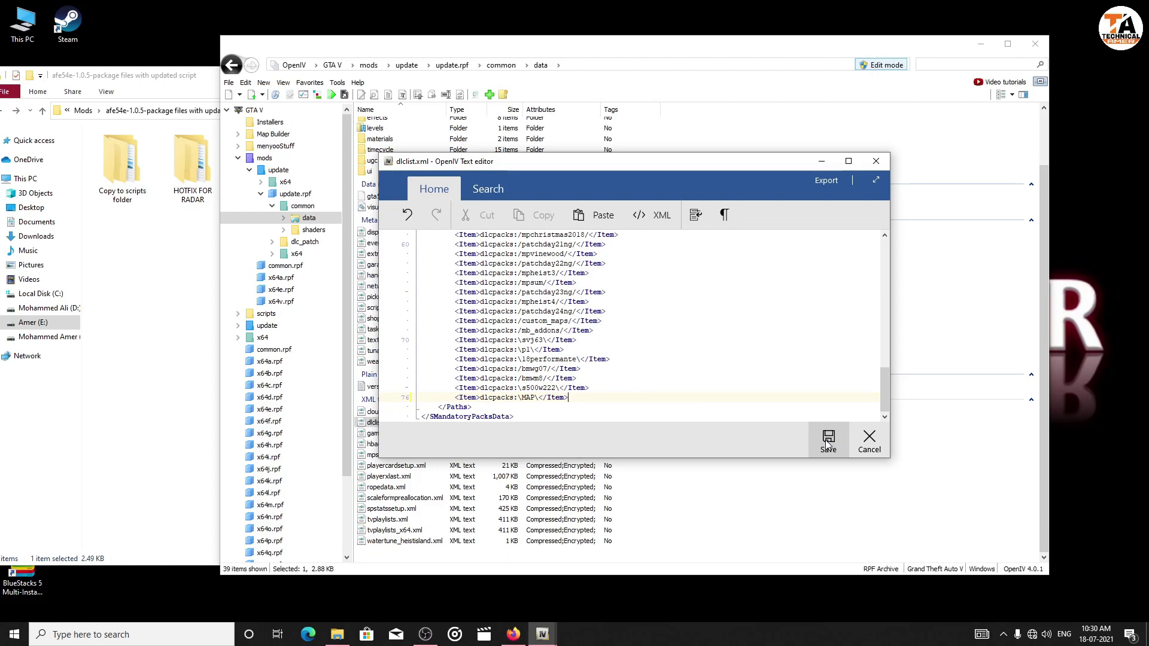
Go from the GTA V root to x64e.rpf, switch to its mods folder copy and open levels/gta5.
scroll(801, 373, up, 2)
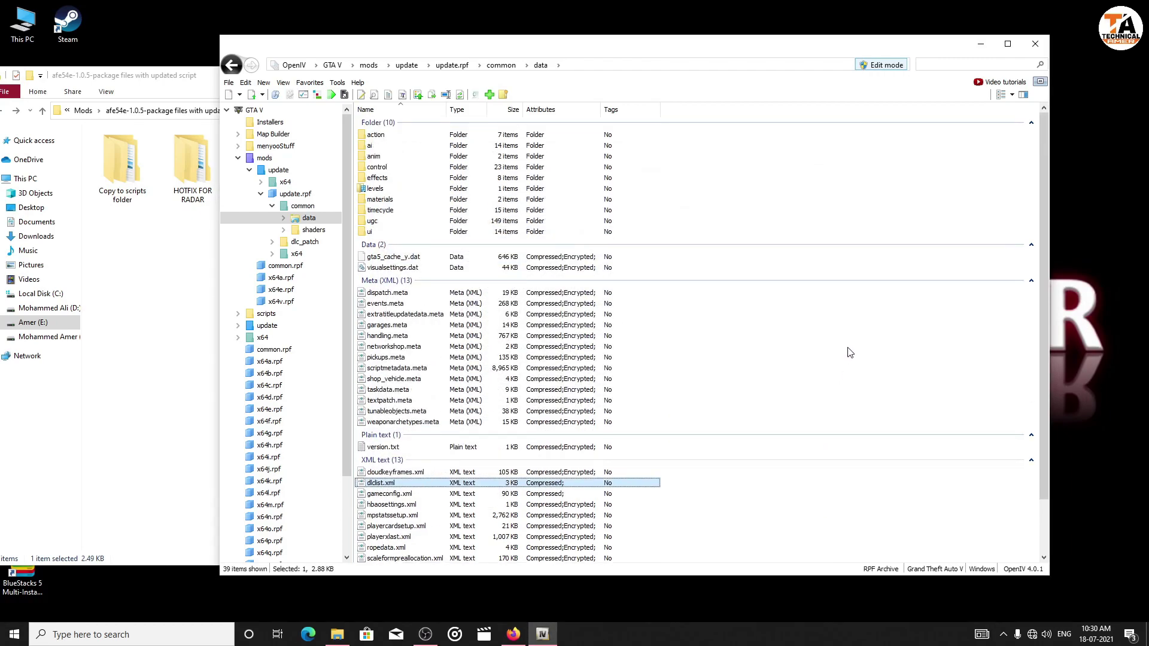
click(255, 110)
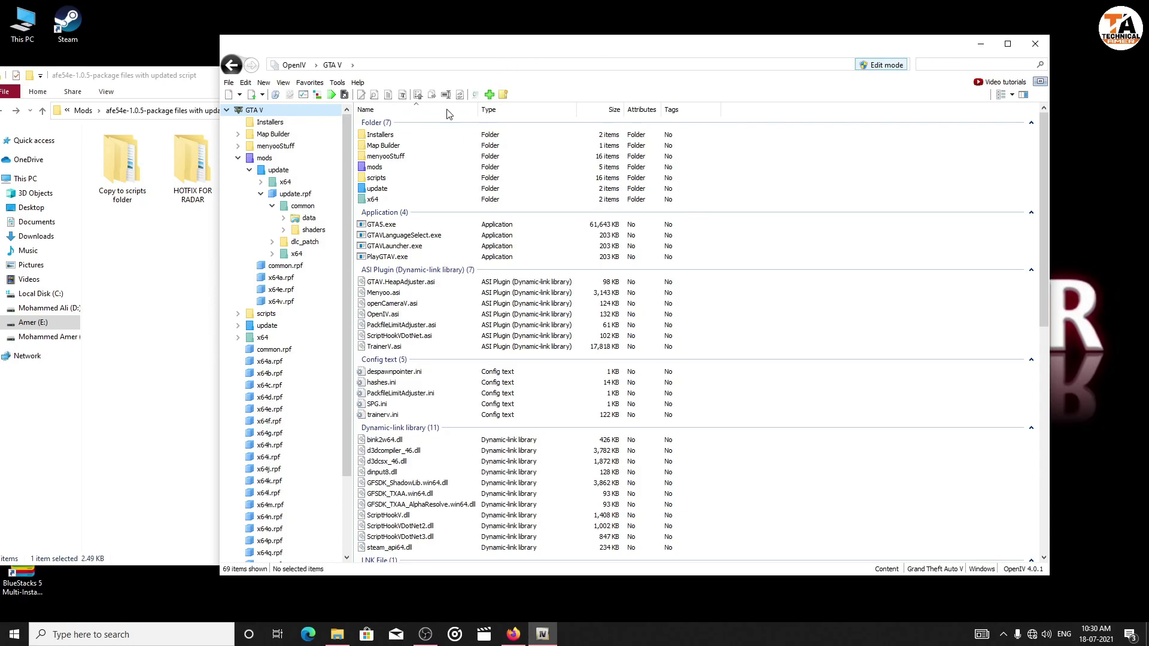
double_click(277, 411)
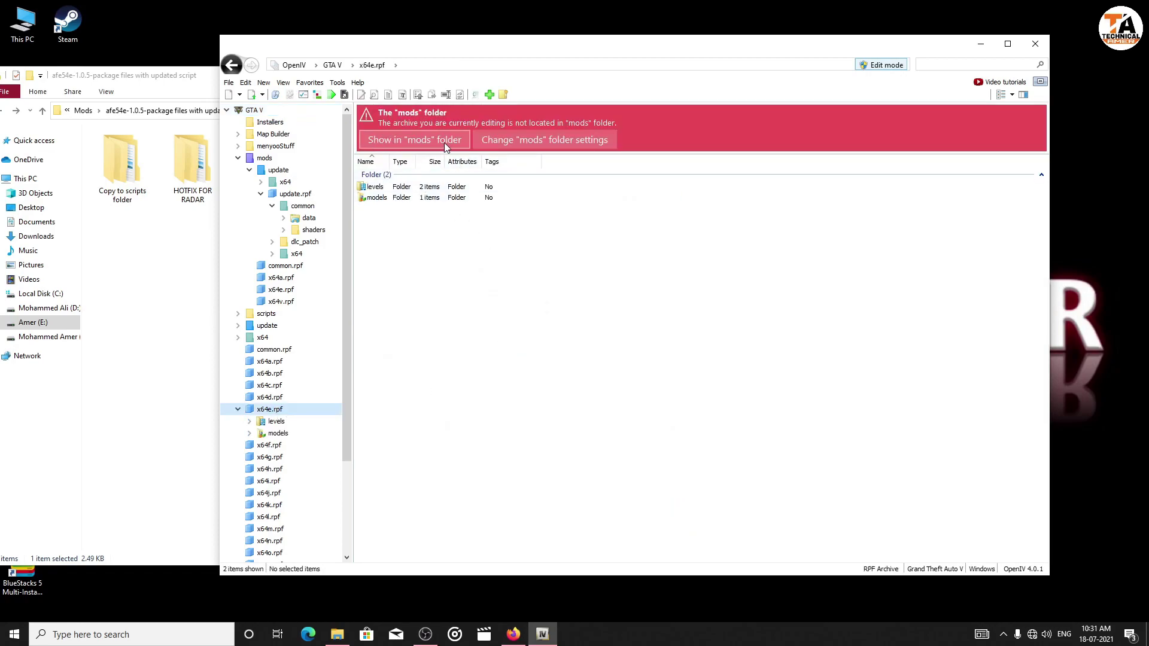
click(405, 140)
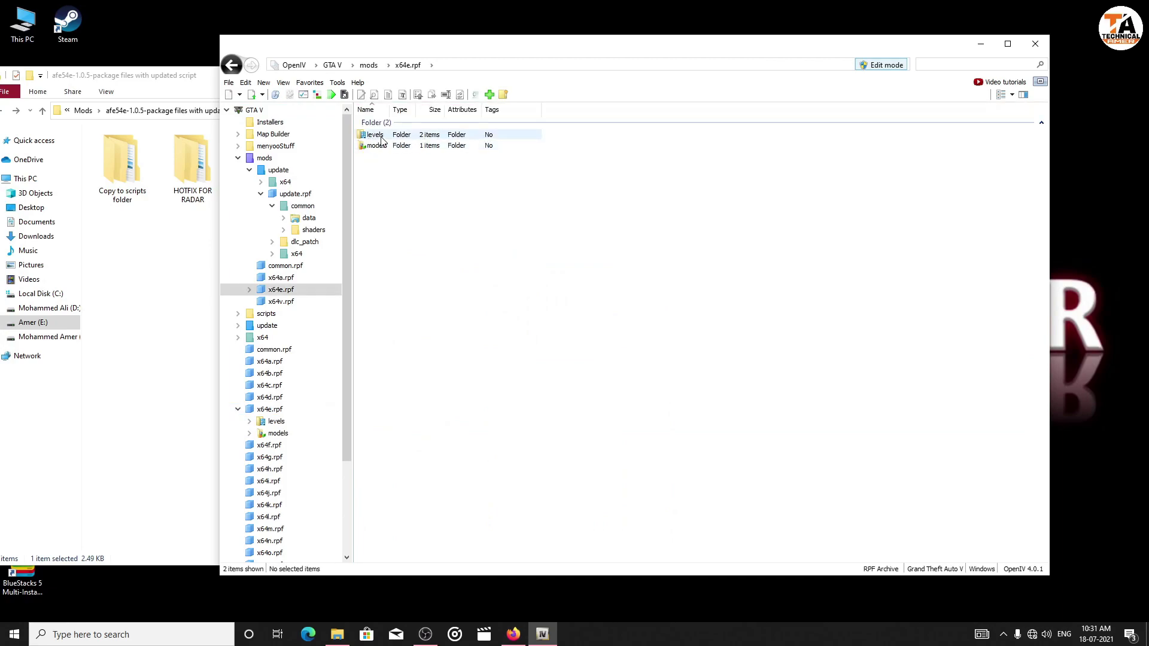
double_click(375, 135)
double_click(377, 147)
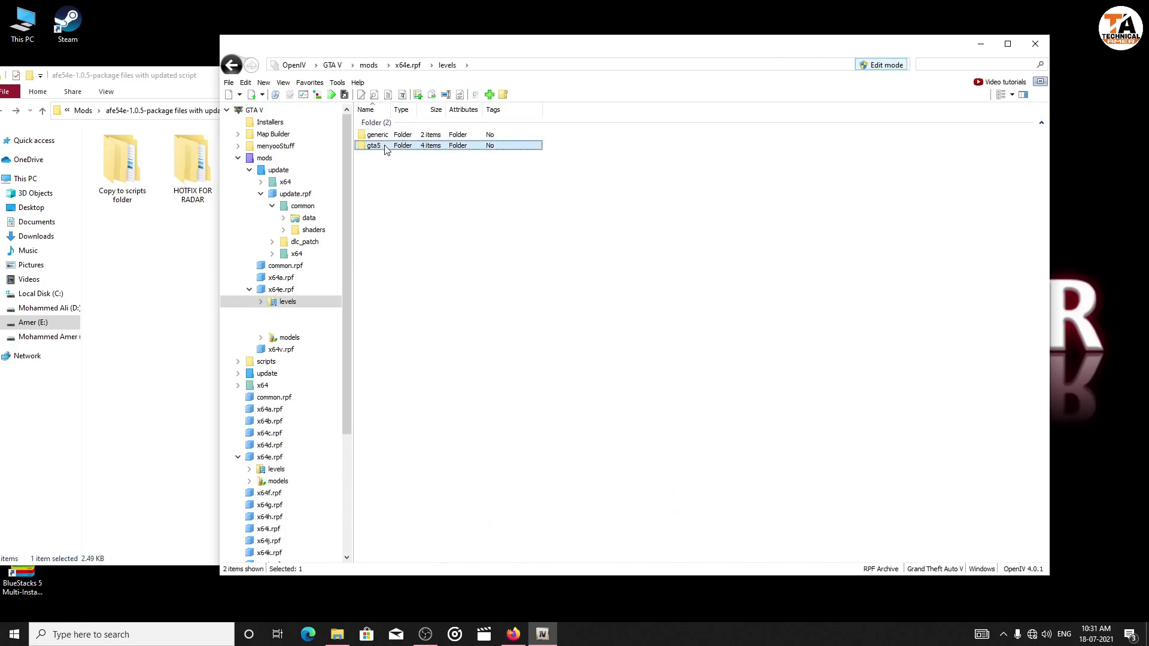
Copy minimap.rpf from the package's "radar satalite view" folder into mods/x64e.rpf/levels/gta5 in OpenIV.
drag(590, 54, 715, 61)
drag(381, 121, 475, 122)
click(310, 254)
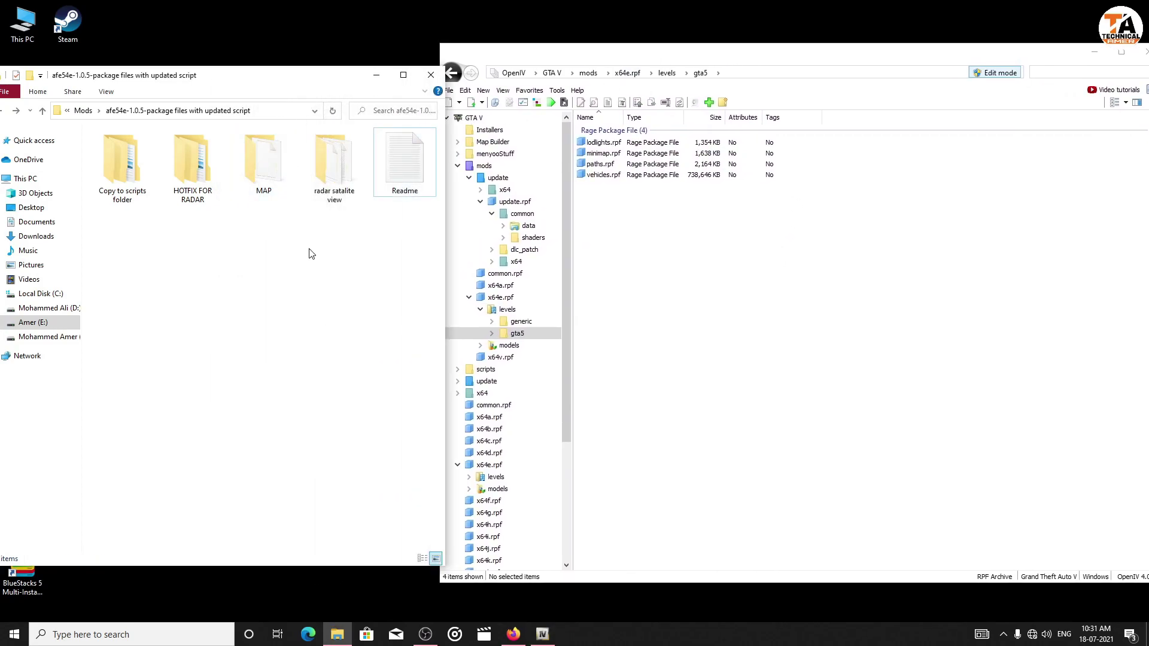
double_click(332, 178)
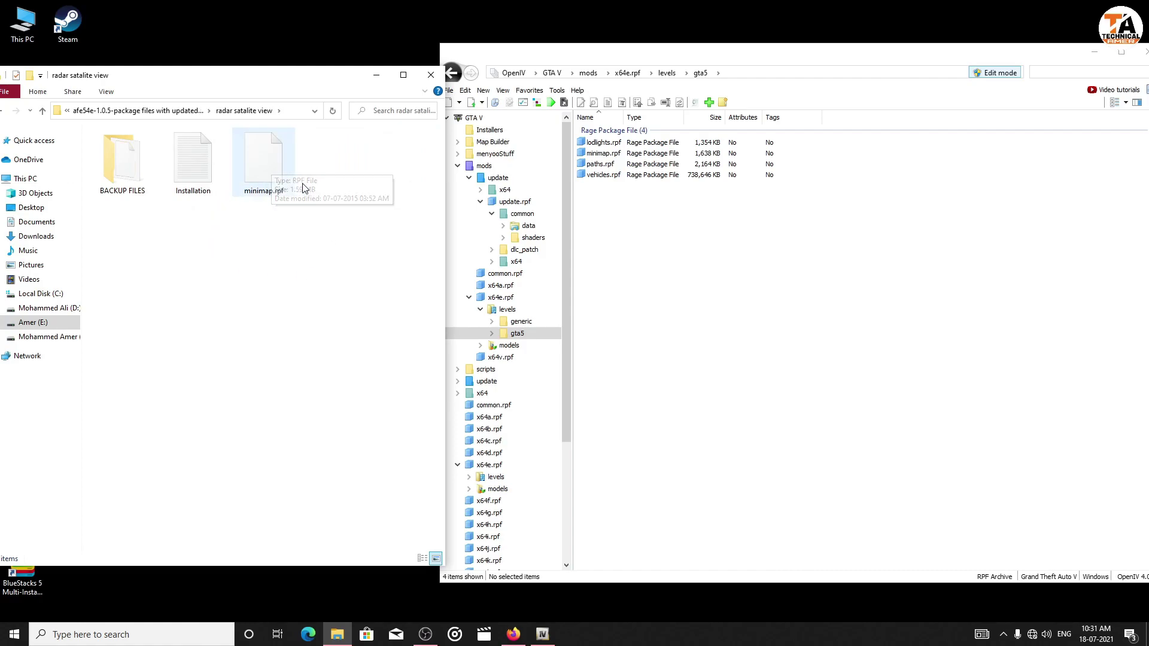
drag(272, 174, 685, 258)
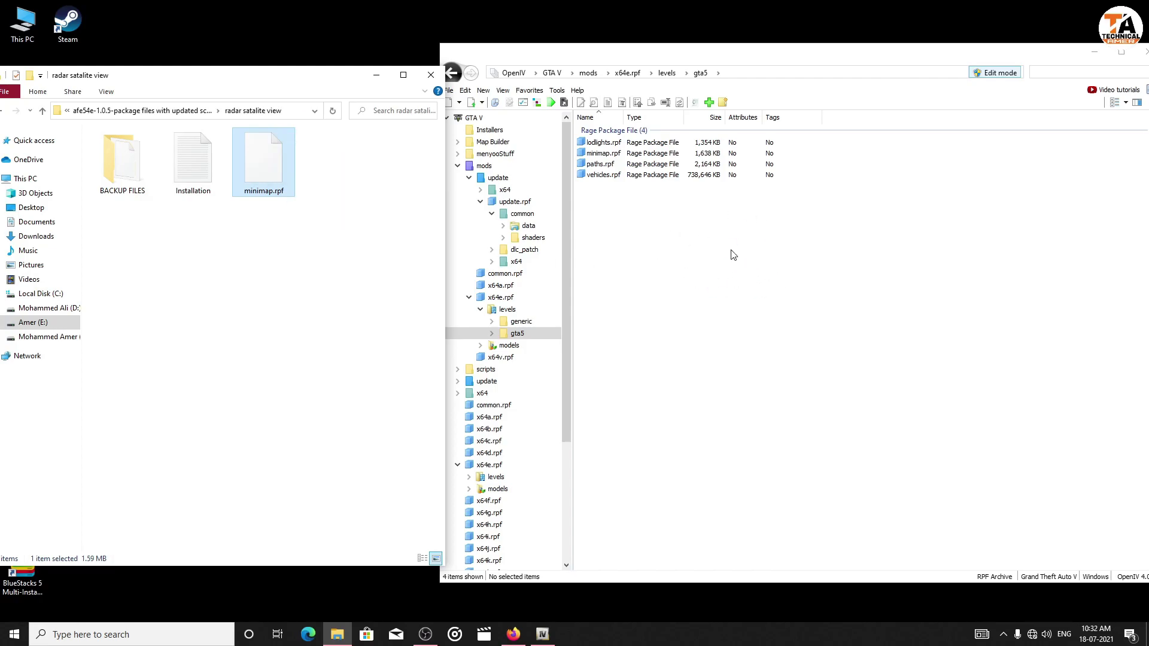
click(784, 269)
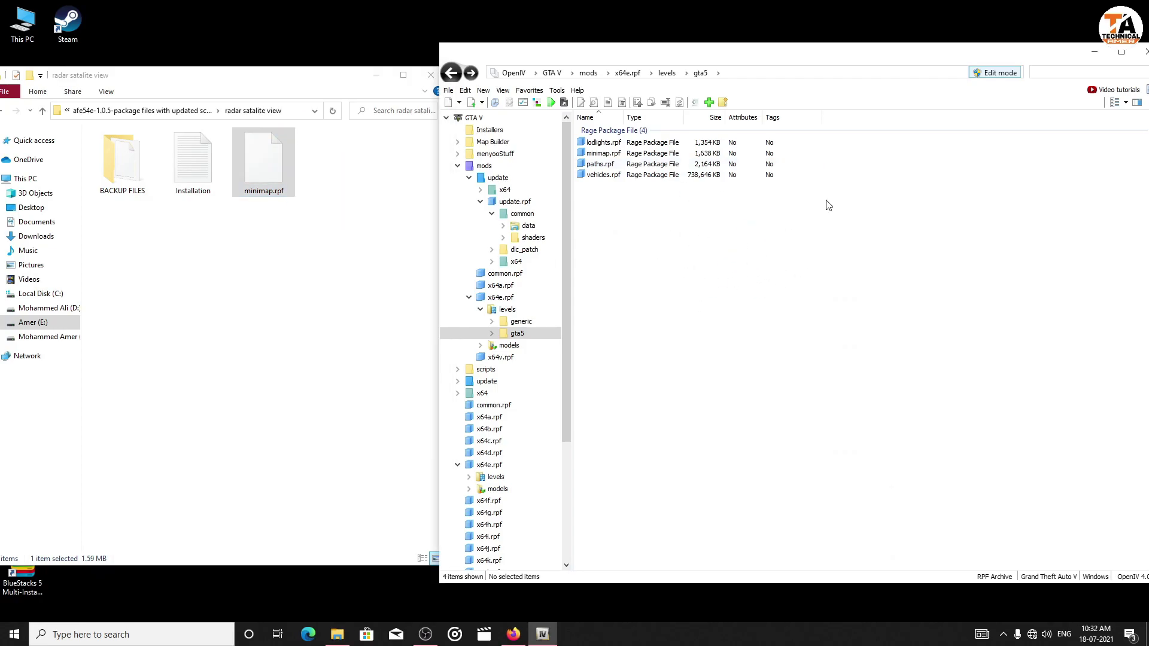
Open the AFTER and BEFORE images from the package's HOTFIX FOR RADAR/SCREENSHOTS folder.
click(274, 92)
drag(277, 90, 294, 89)
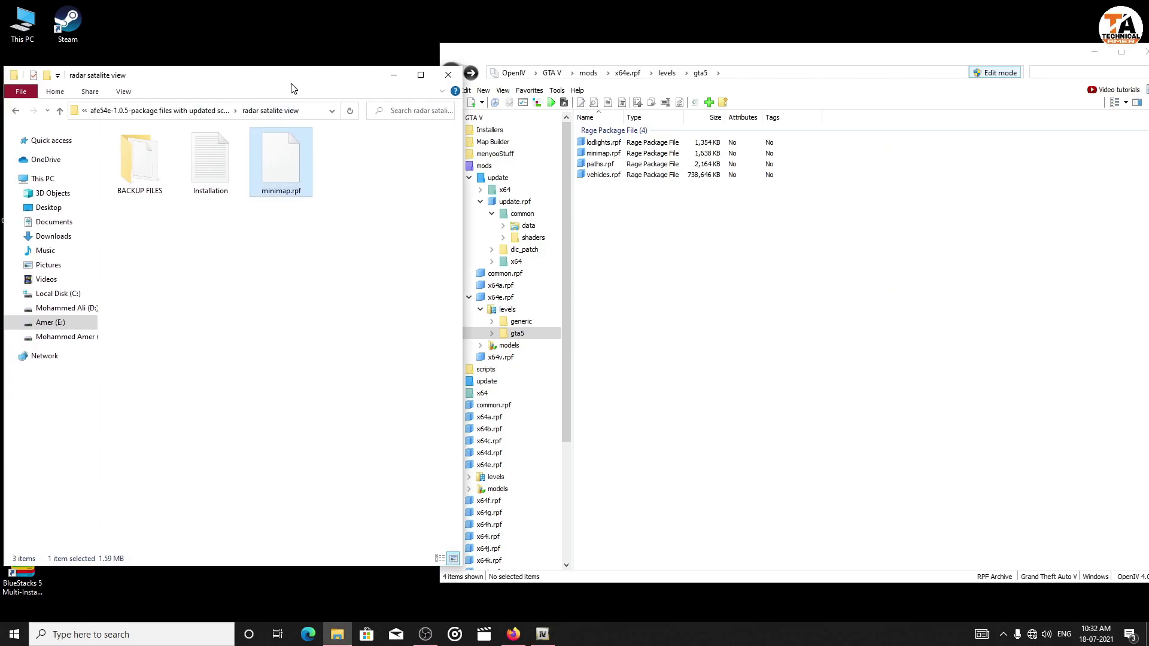
click(16, 111)
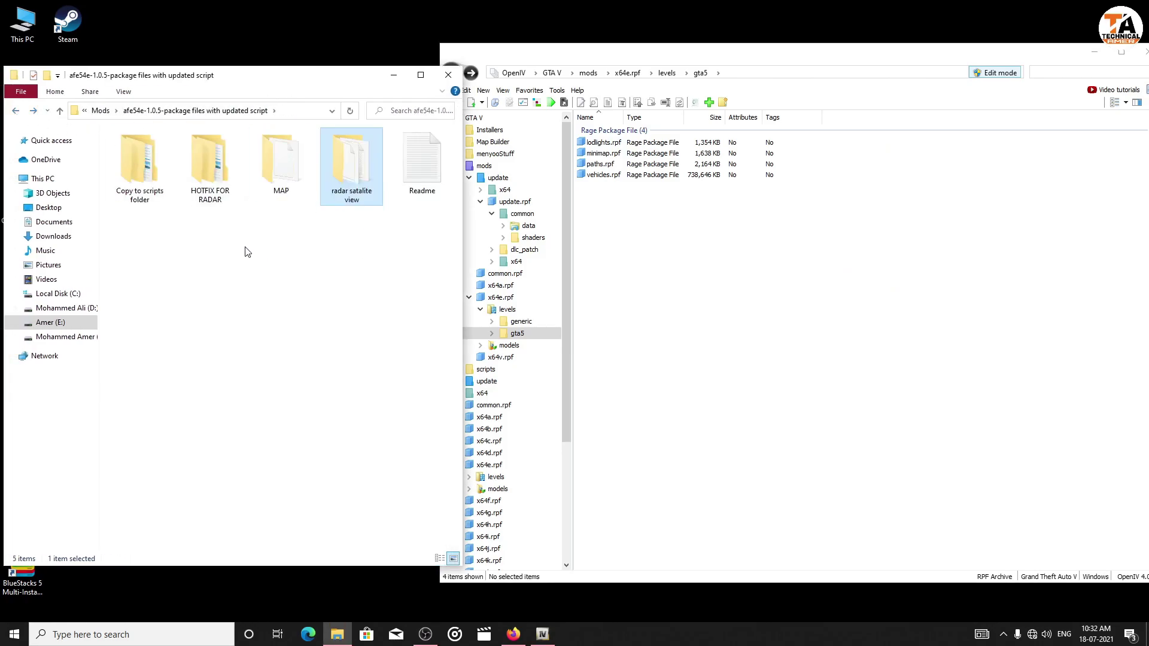
double_click(205, 168)
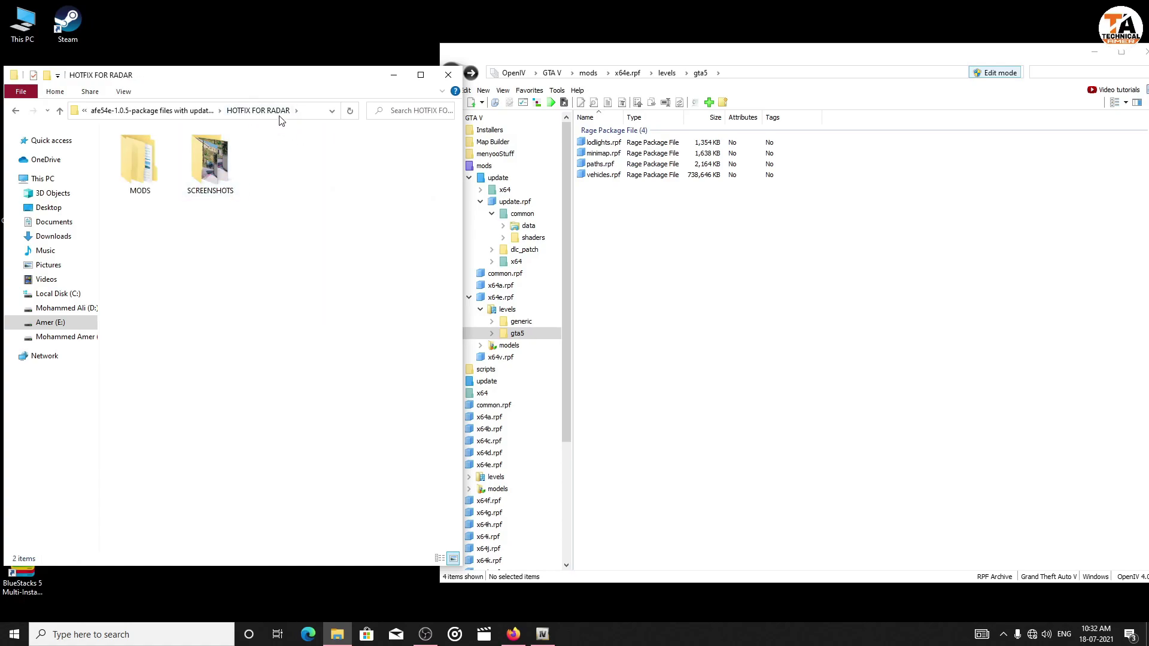
double_click(227, 157)
double_click(140, 168)
click(221, 175)
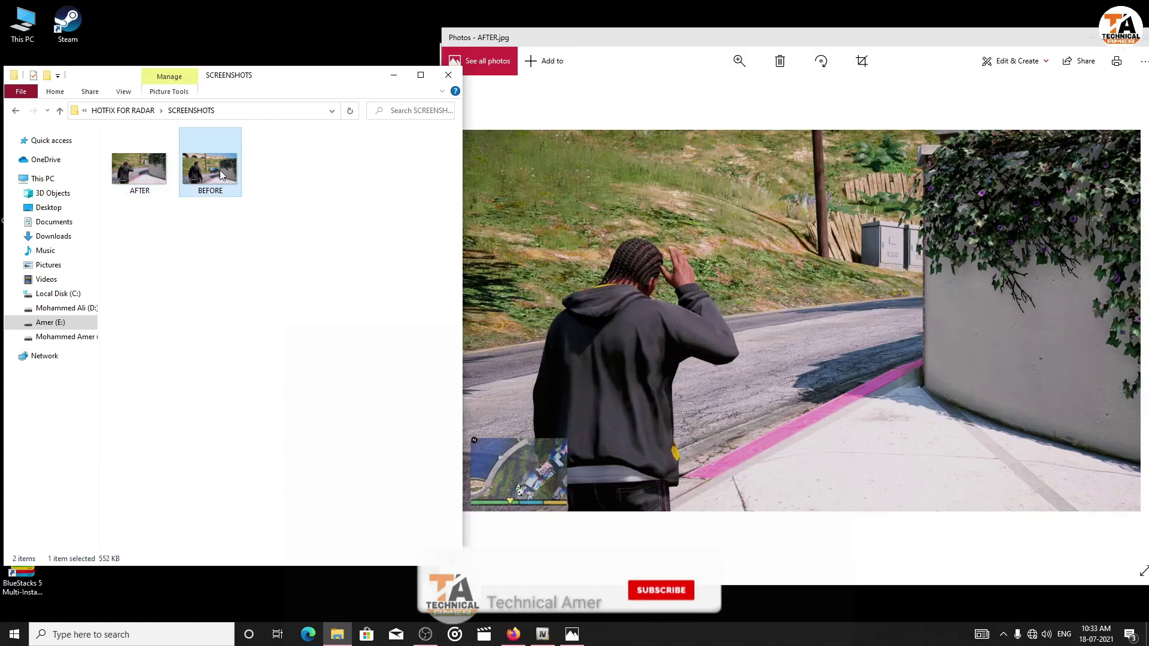
double_click(222, 175)
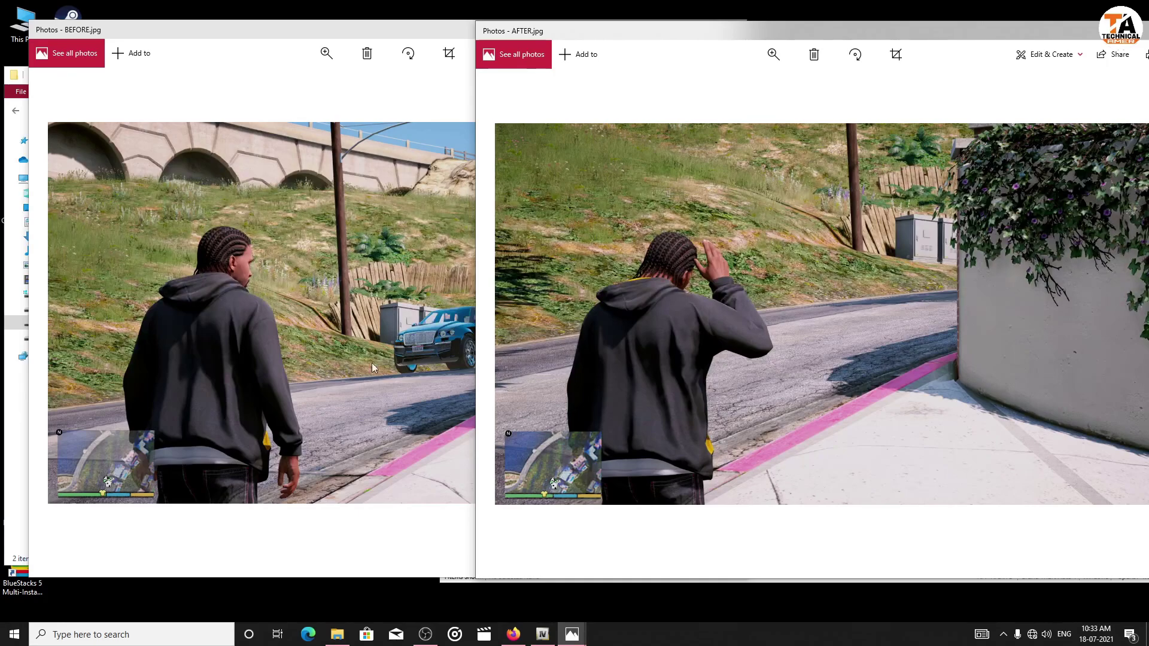
Compare the radar in the BEFORE and AFTER images side by side and close both images.
click(301, 378)
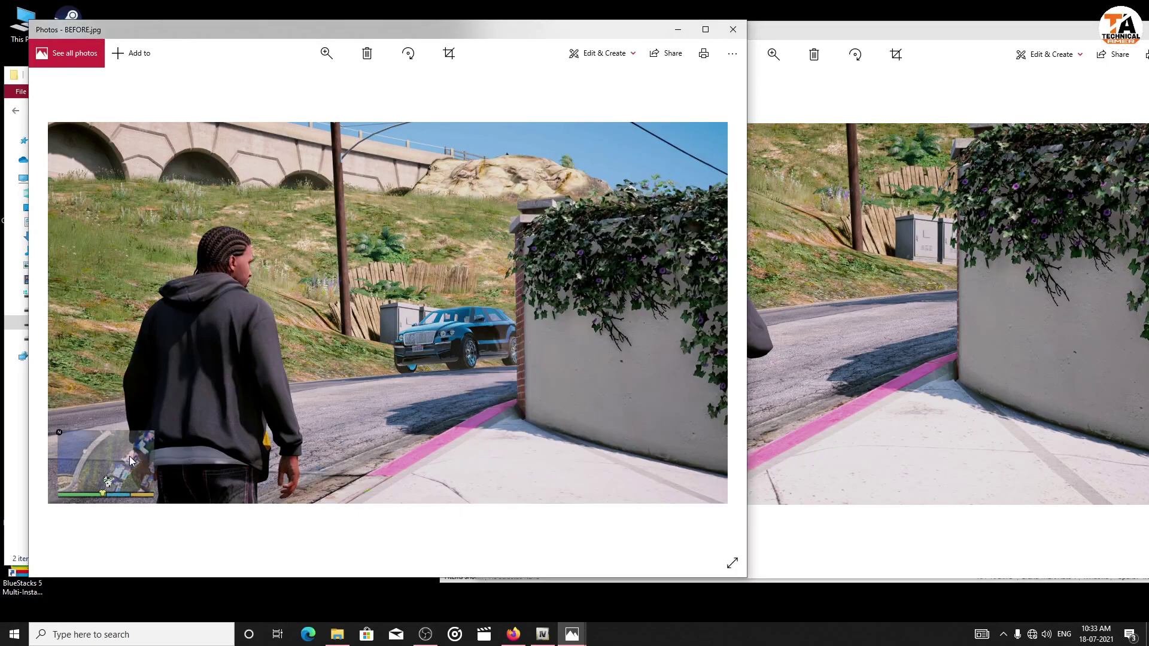
key(alt+Tab)
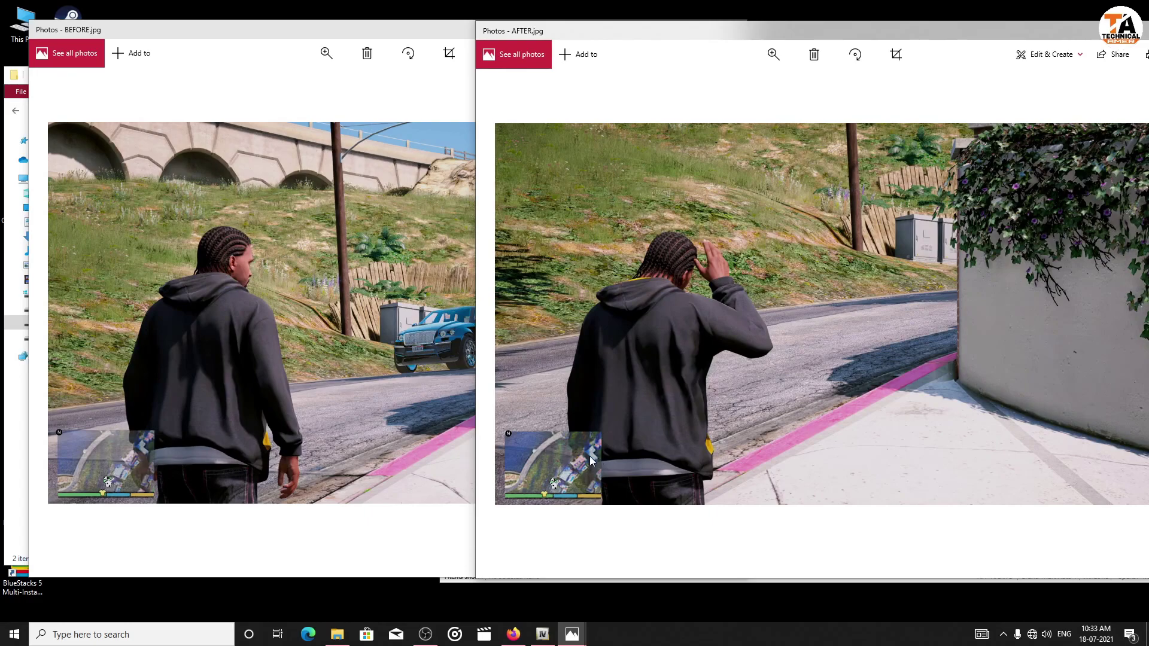
drag(997, 30, 987, 31)
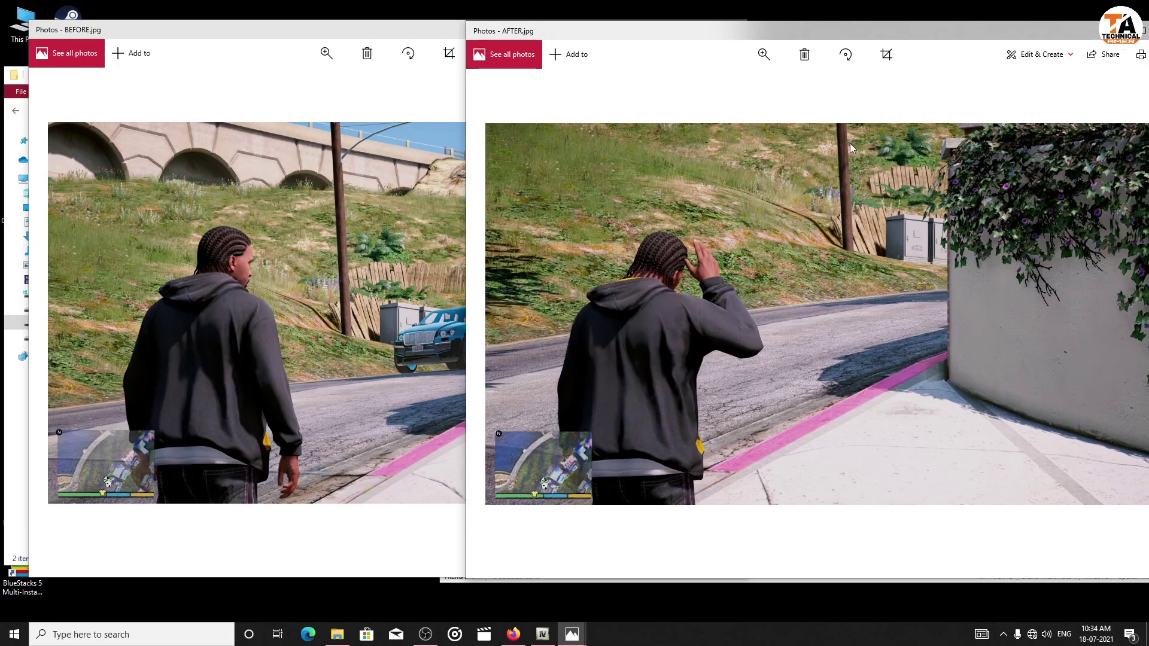
drag(787, 33, 758, 34)
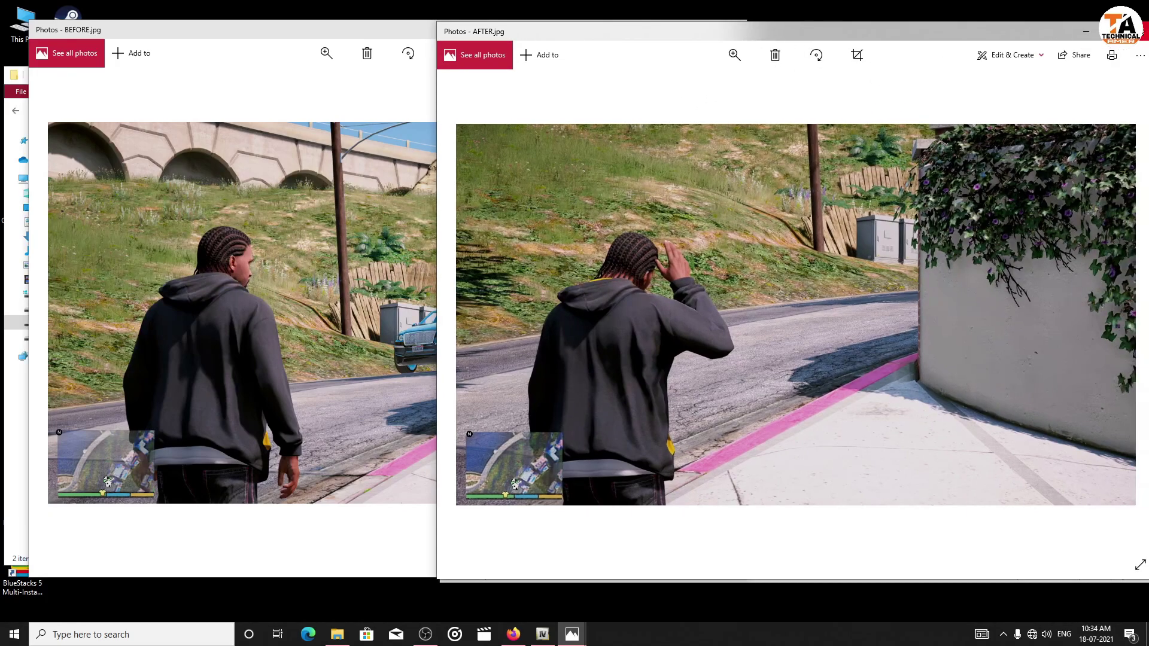
click(1145, 35)
click(733, 31)
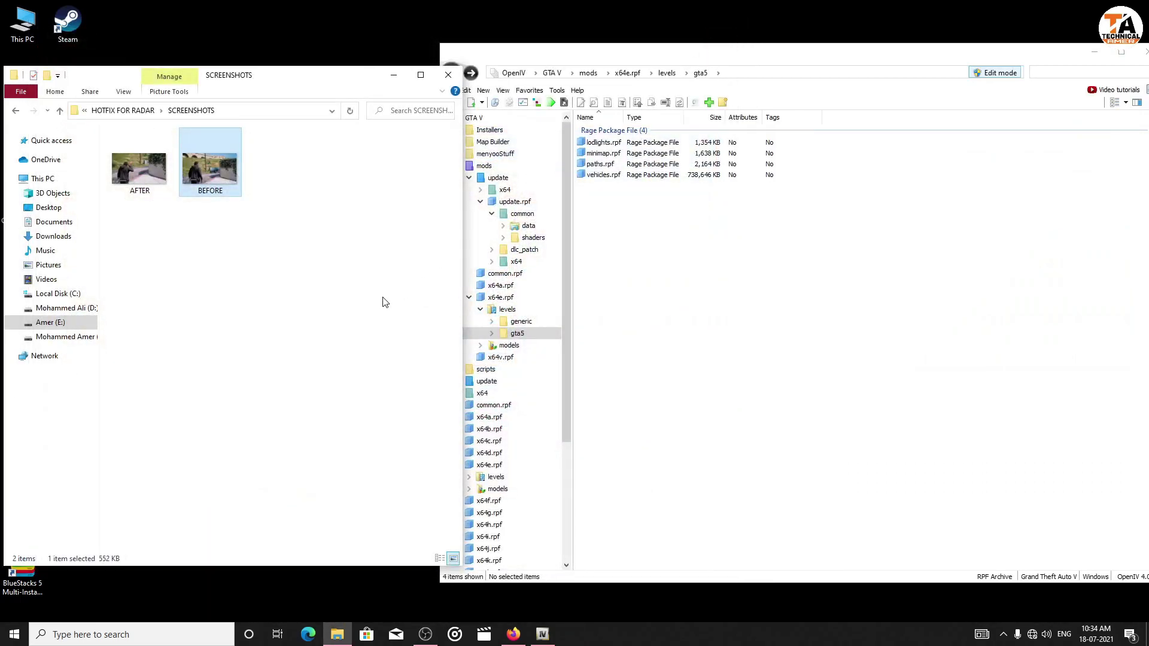
Return to the HOTFIX FOR RADAR folder in File Explorer and to the GTA V root in OpenIV.
key(BackSpace)
click(828, 306)
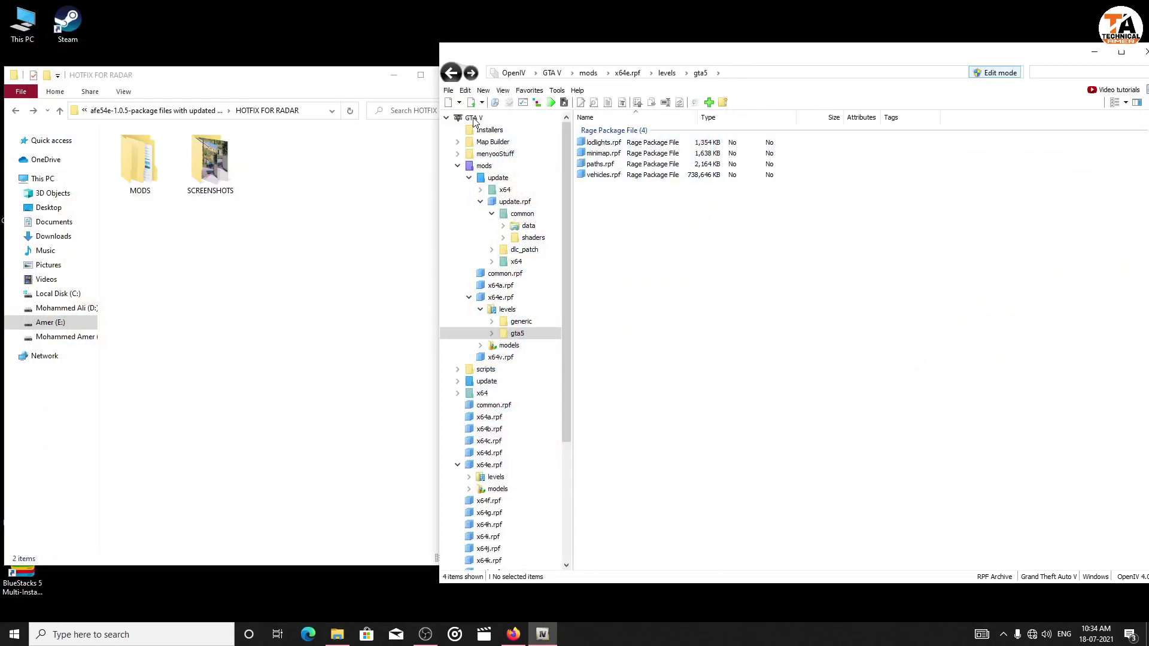
click(474, 118)
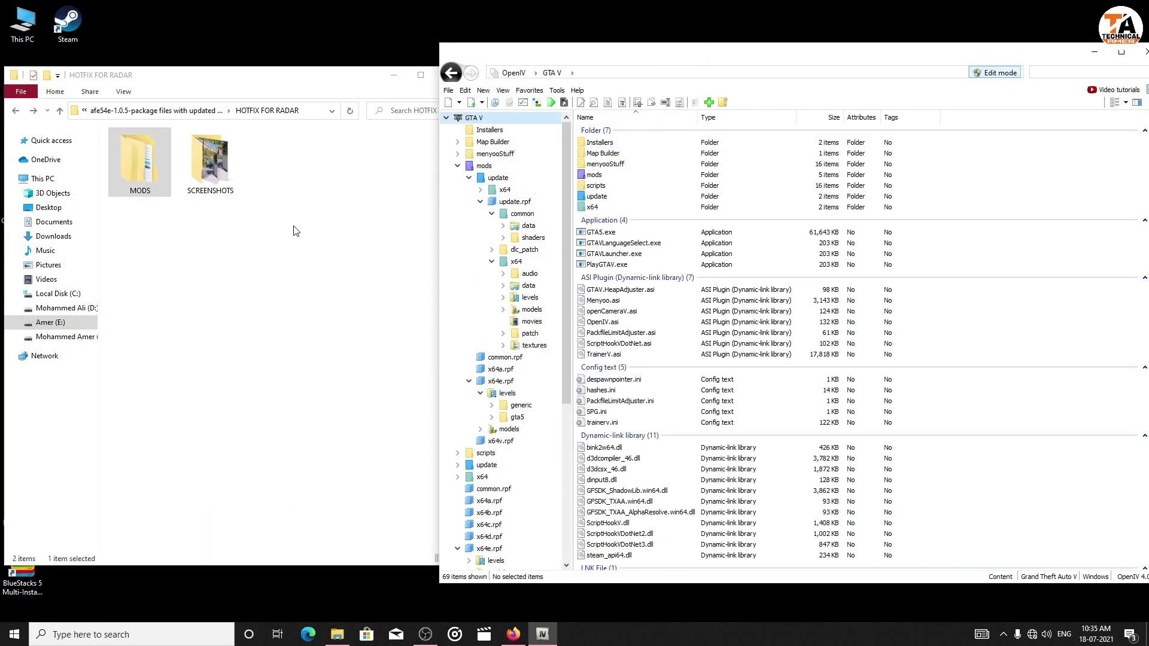
Open the hotfix's MODS/UPDATE/UPDATE/X64/TEXTURES/GRAPHICS YTD folder that holds the radarmasksm image.
click(283, 240)
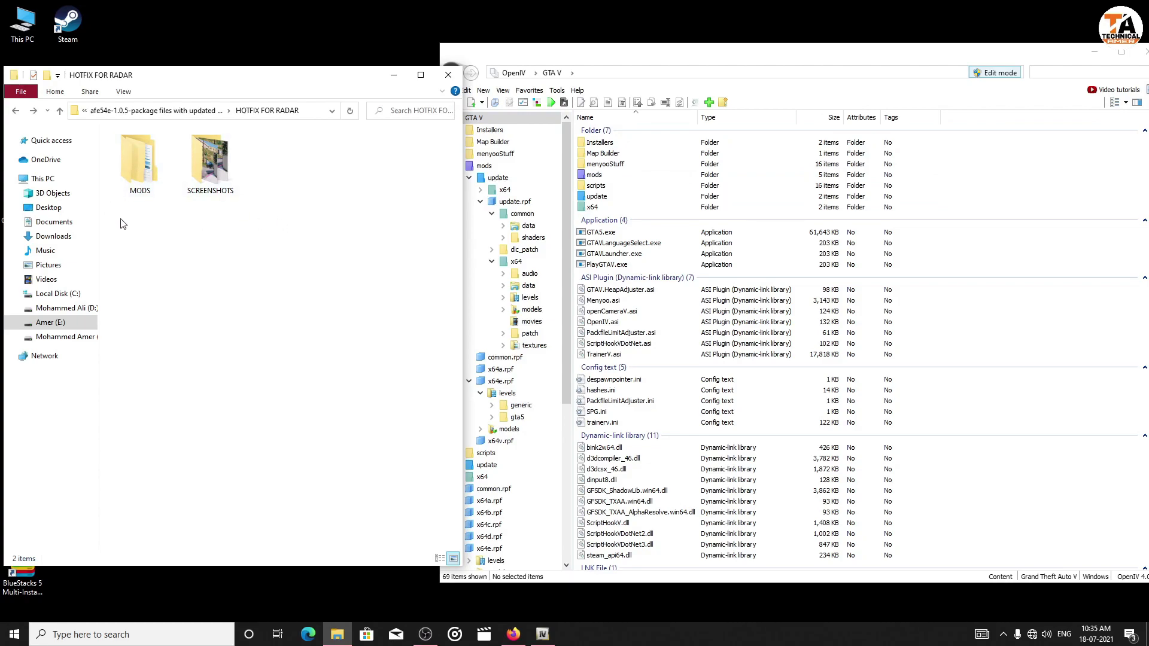
click(146, 175)
double_click(145, 175)
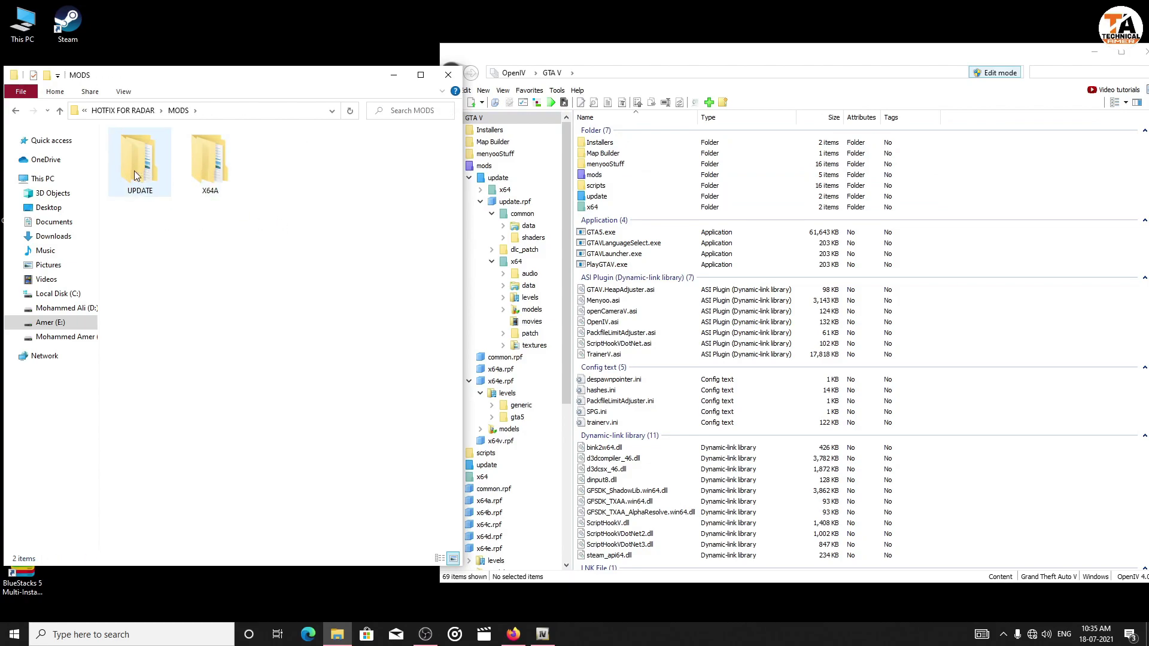
double_click(142, 174)
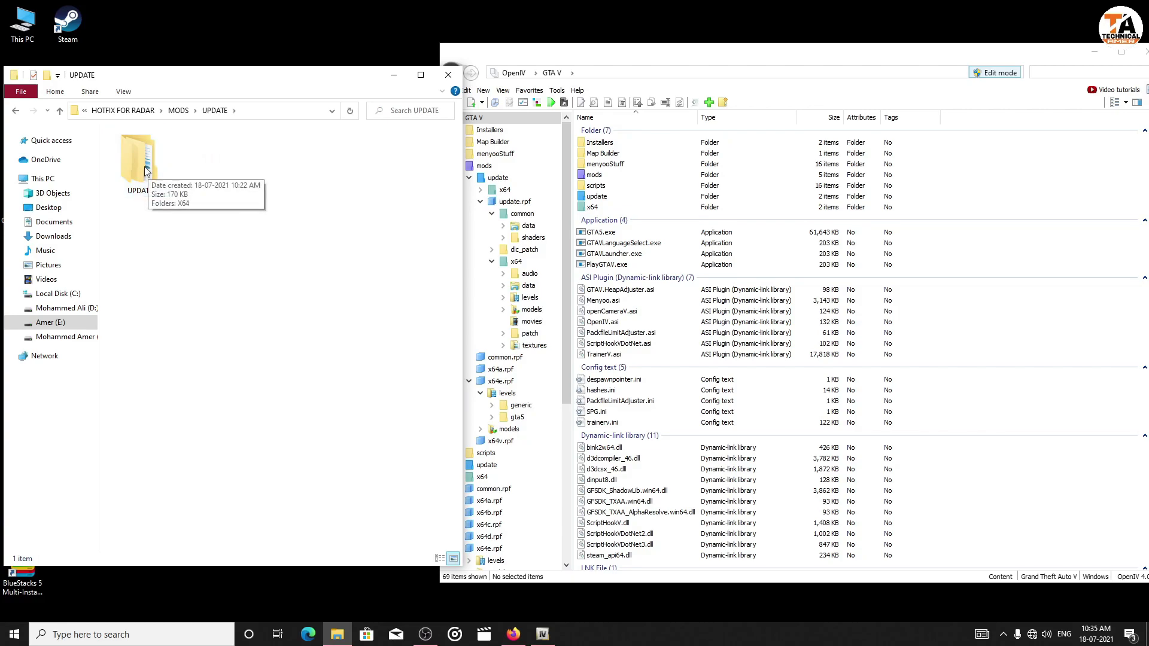
double_click(146, 158)
double_click(148, 167)
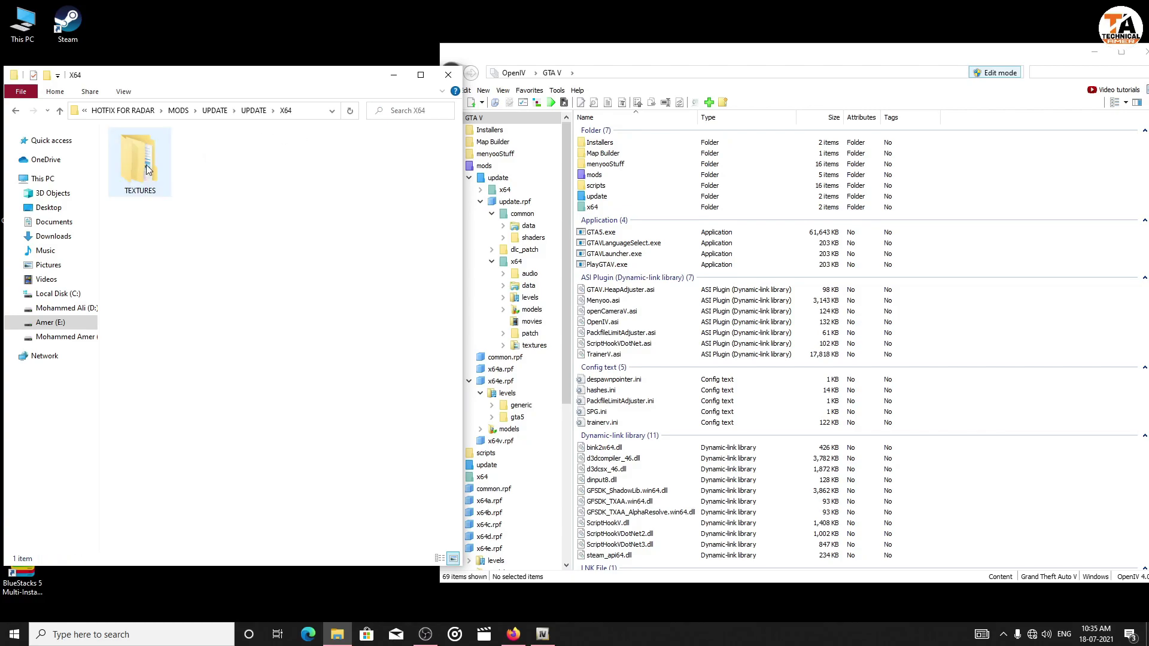
double_click(149, 168)
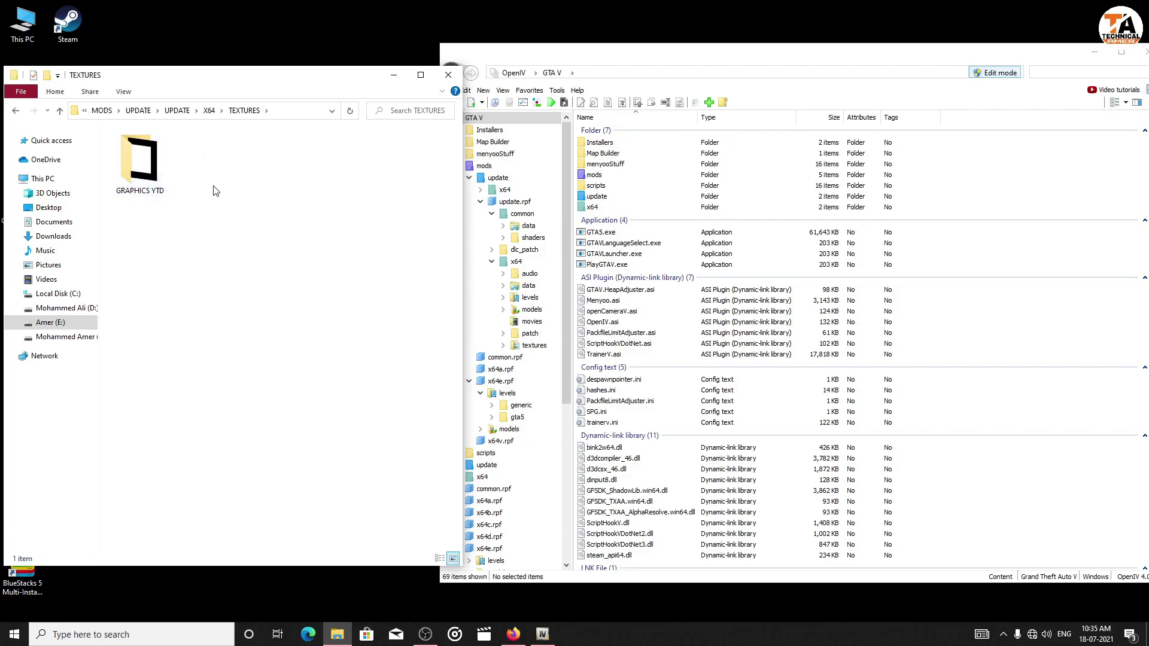
double_click(154, 174)
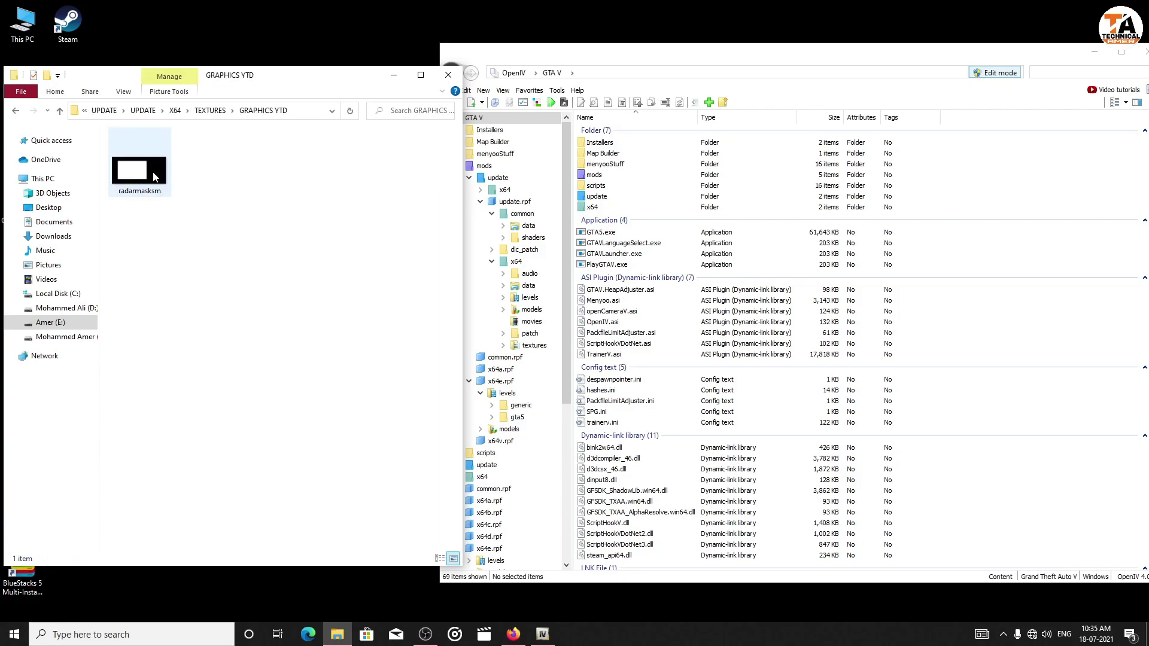
click(165, 188)
click(221, 193)
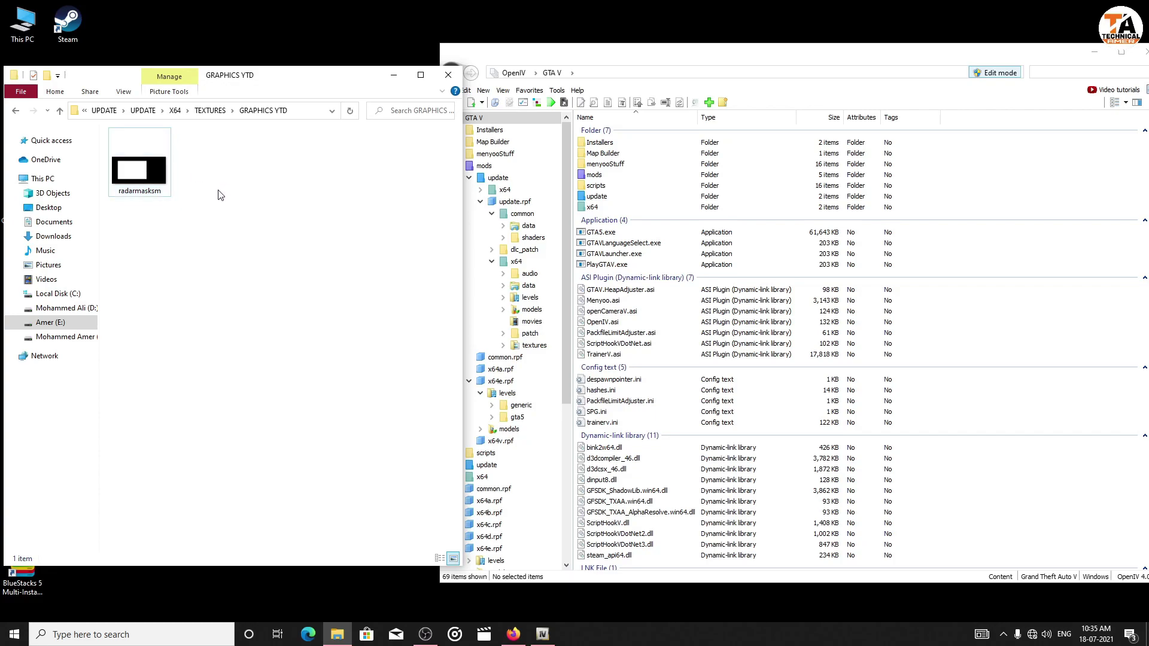
Switch to OpenIV and open graphics.ytd from mods/update/update.rpf/x64/textures in the texture editor.
click(868, 58)
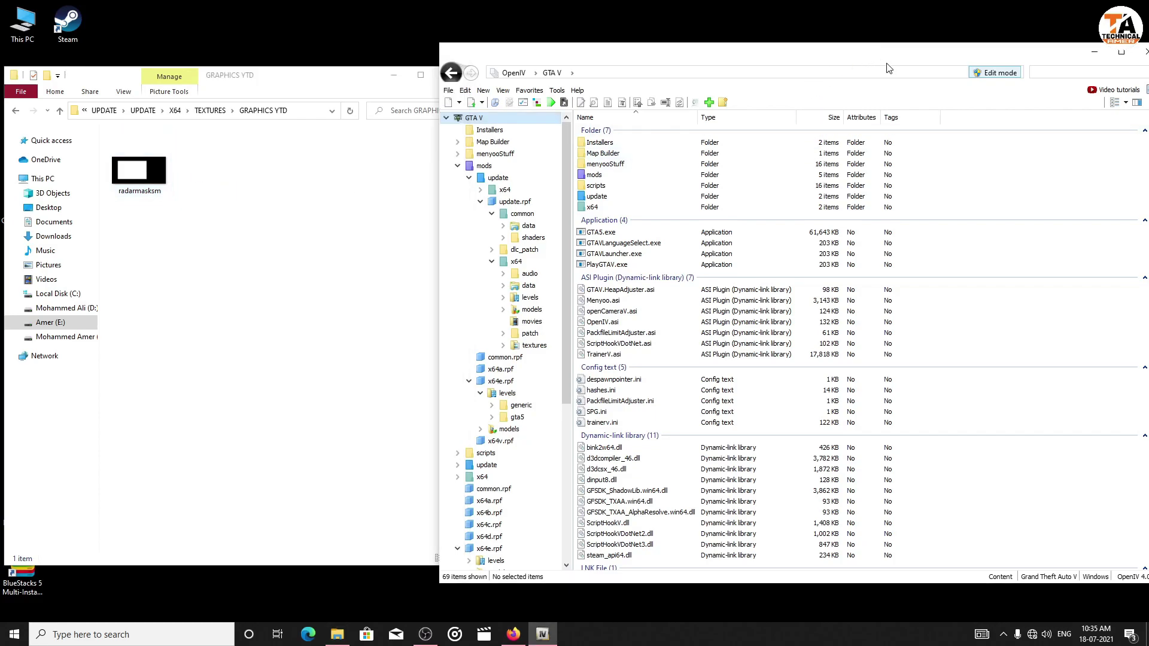
double_click(609, 175)
double_click(598, 143)
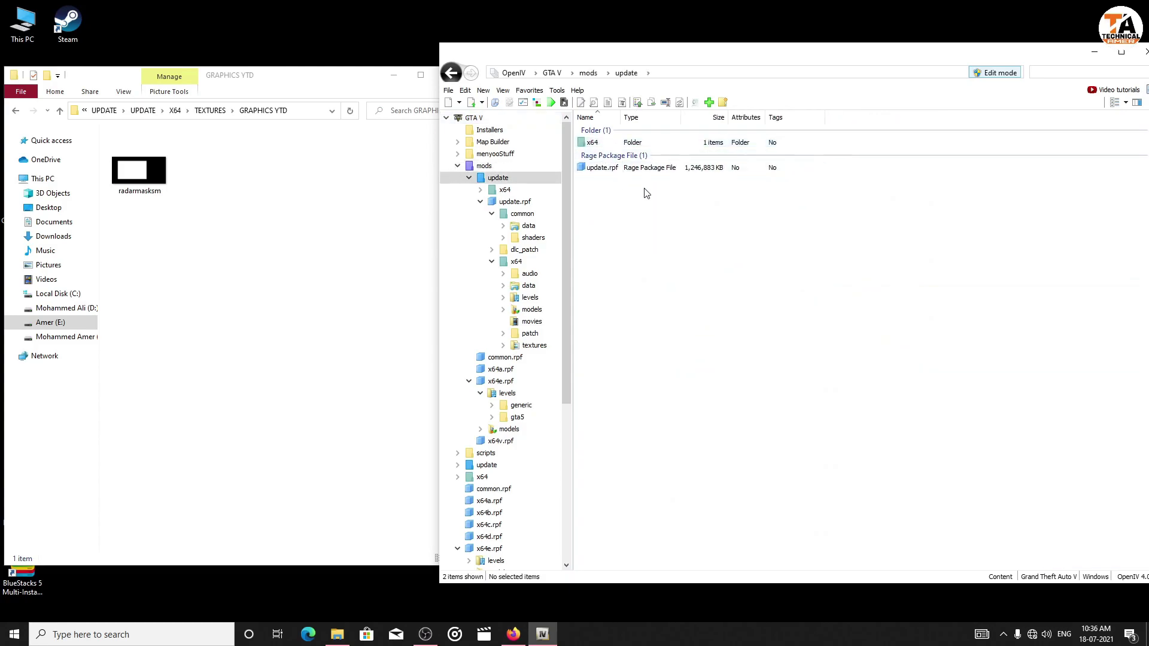
double_click(603, 168)
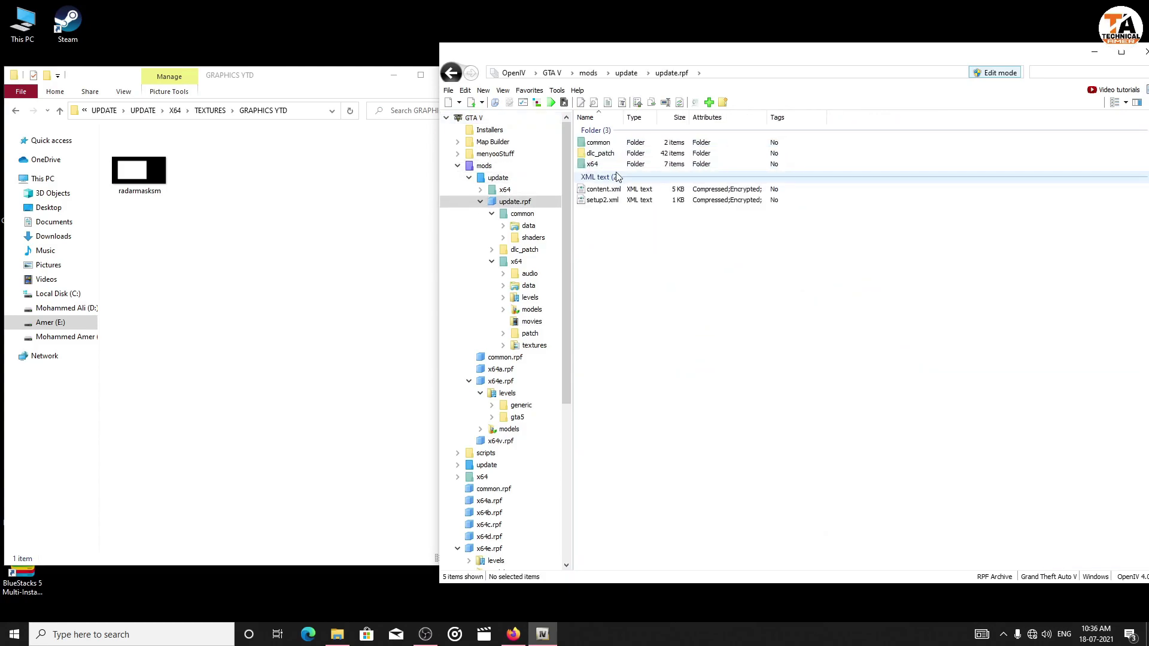
click(611, 166)
double_click(610, 165)
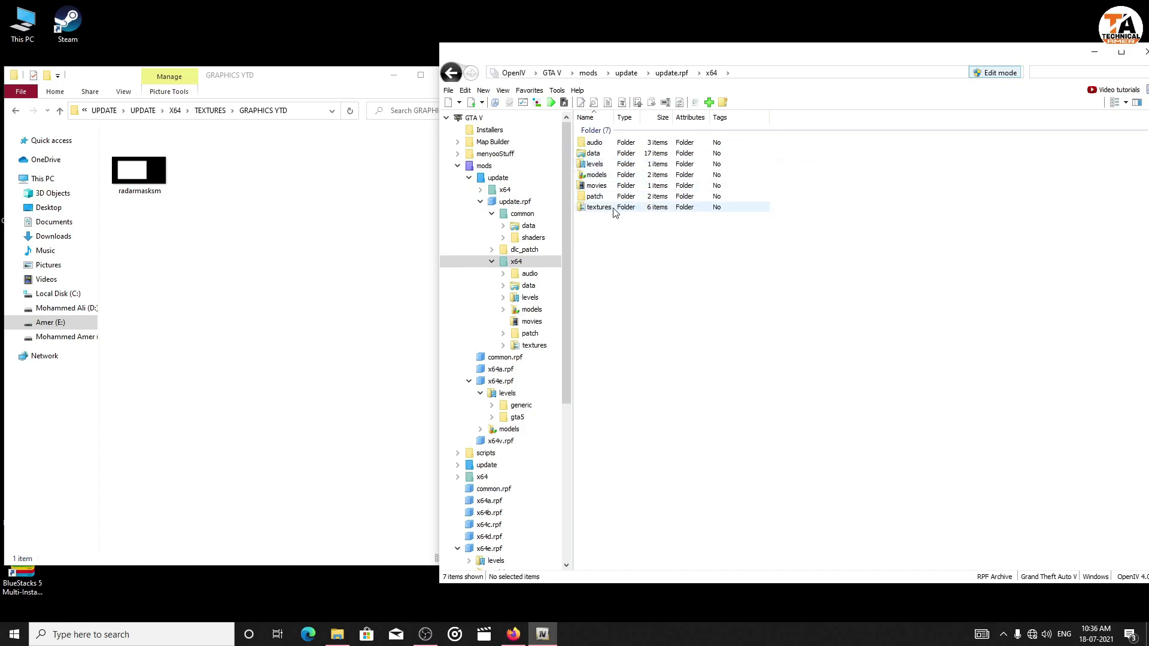
double_click(614, 208)
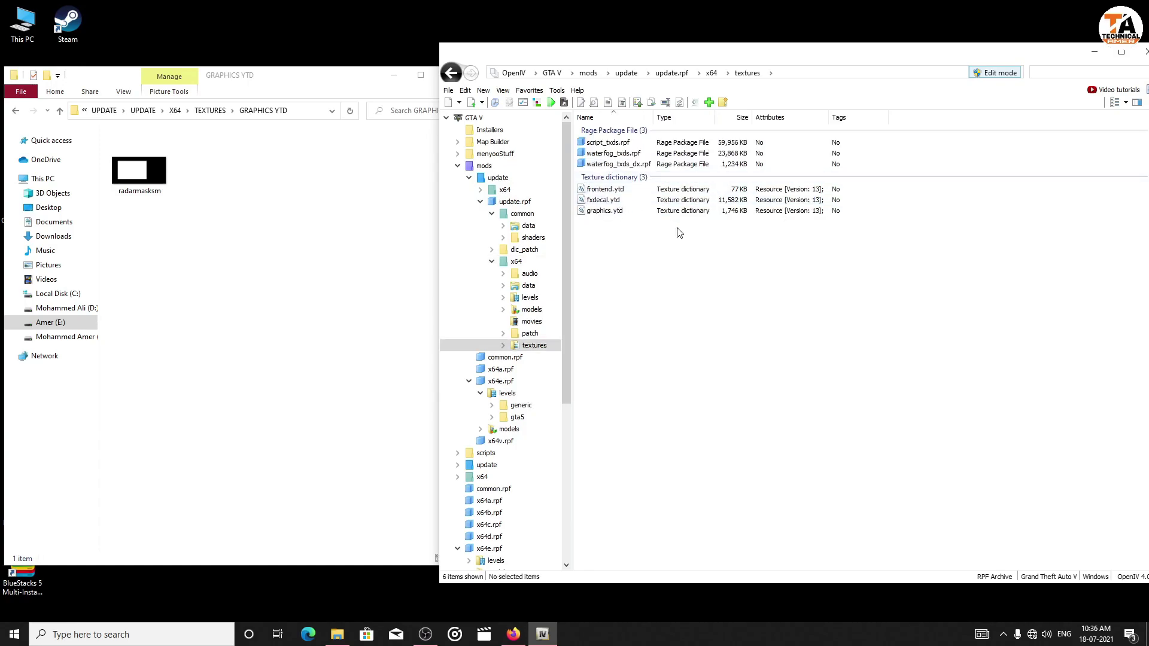
double_click(628, 213)
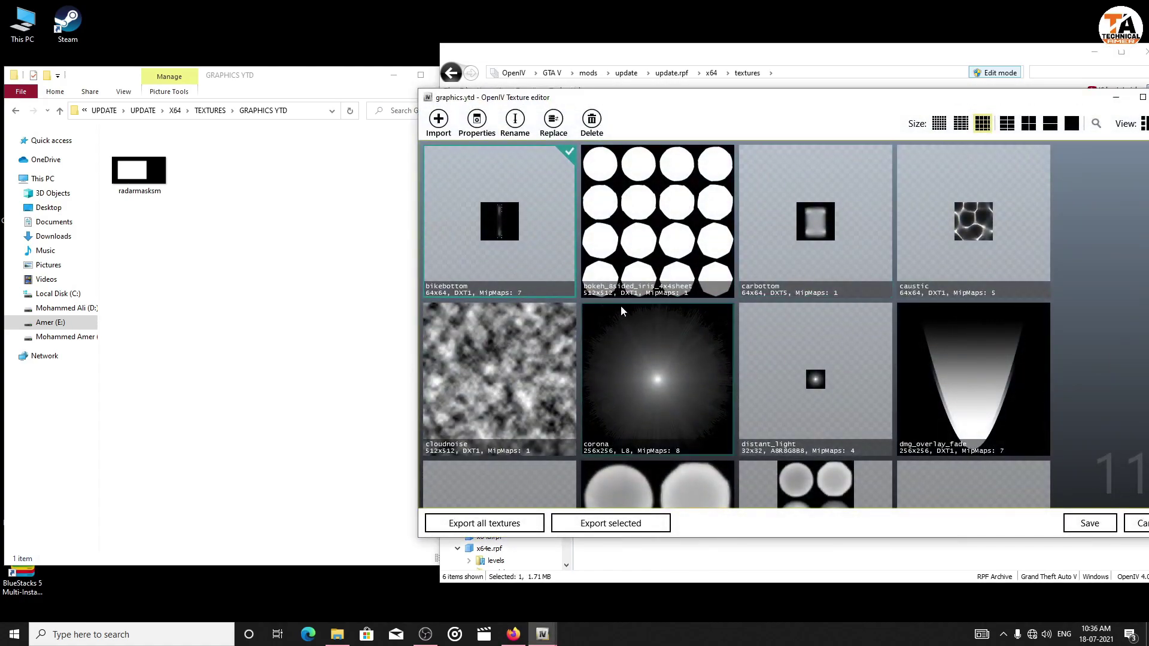
Find the radarmasksm texture in graphics.ytd and start replacing it.
scroll(705, 286, down, 5)
scroll(706, 286, down, 10)
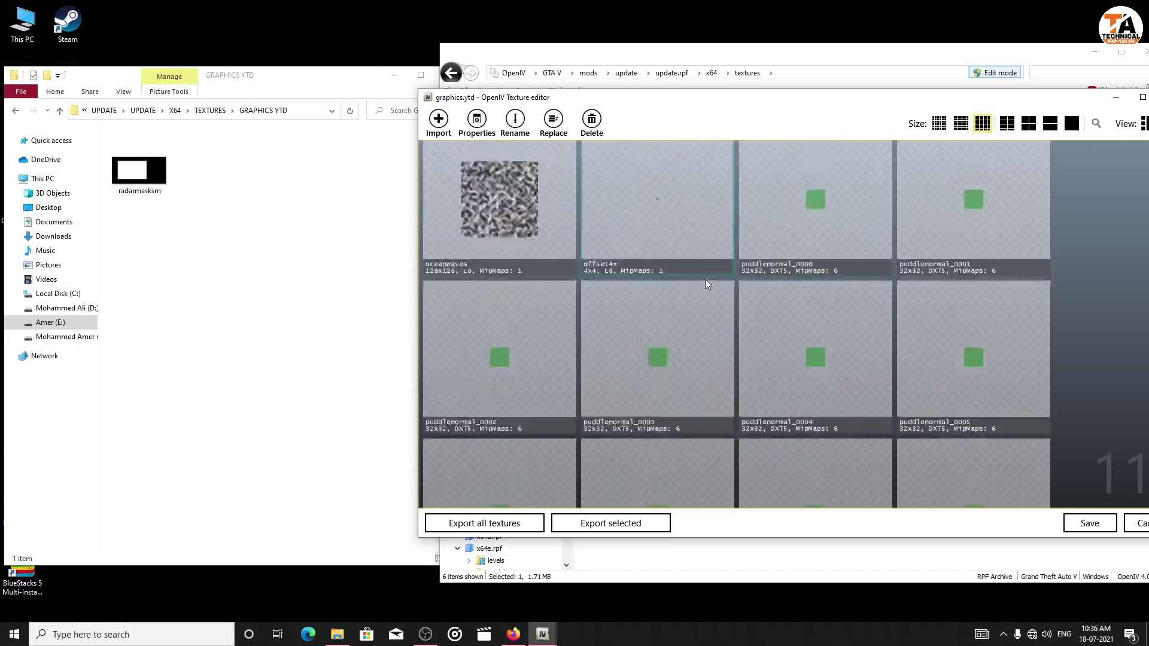
scroll(712, 281, down, 8)
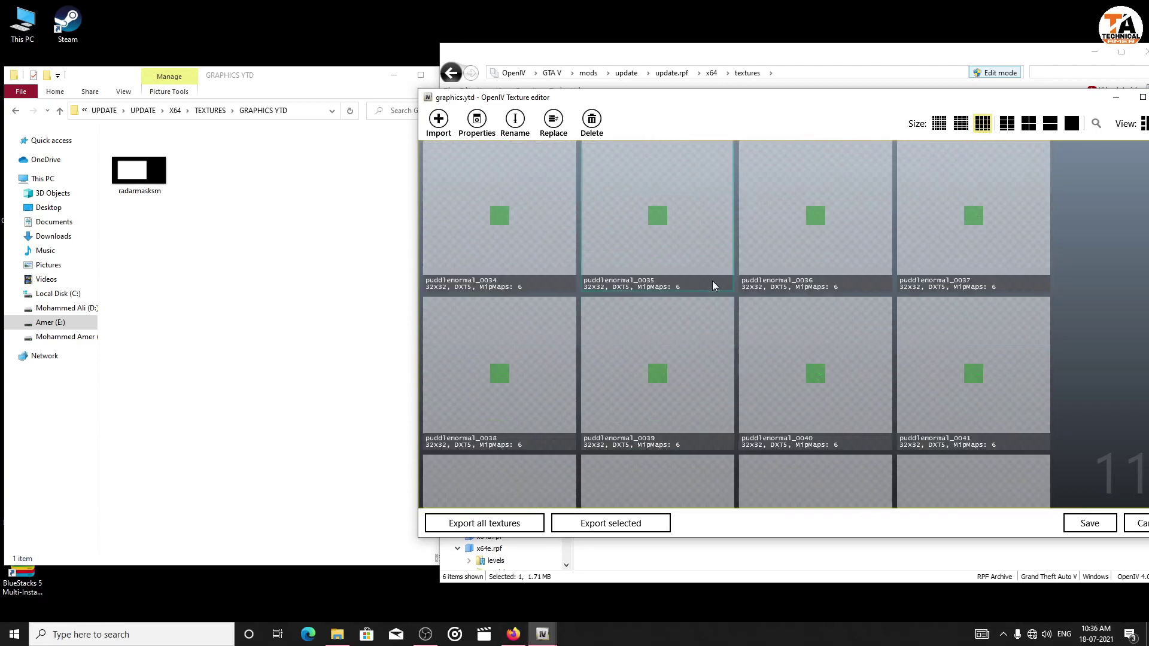
scroll(713, 280, down, 6)
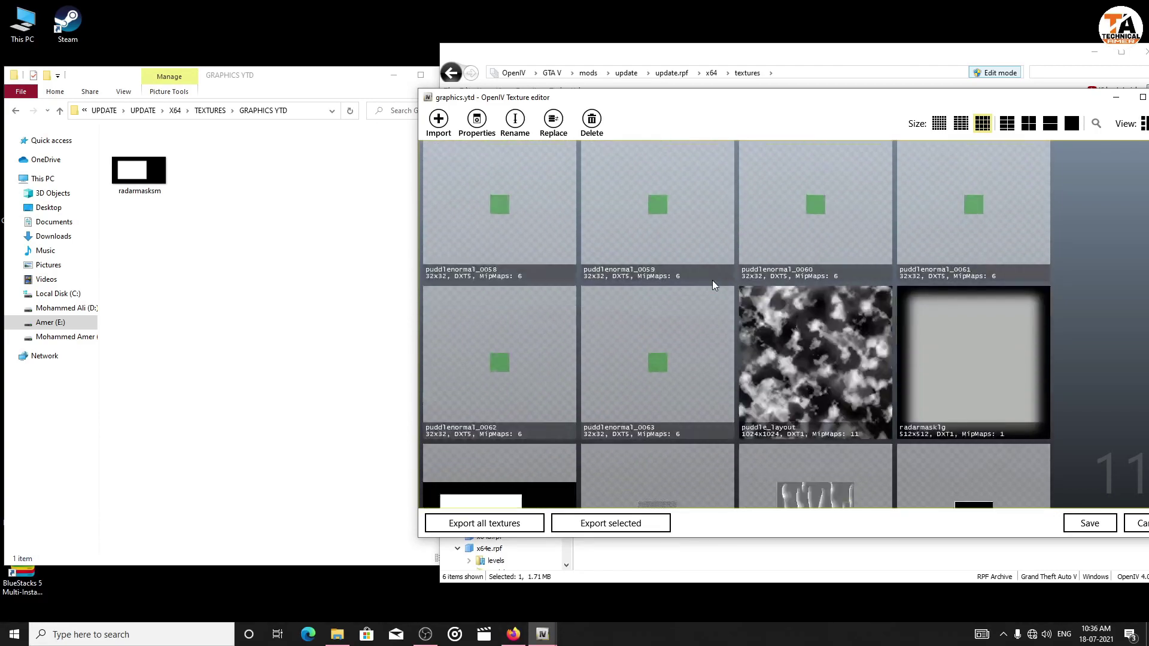
scroll(712, 281, down, 2)
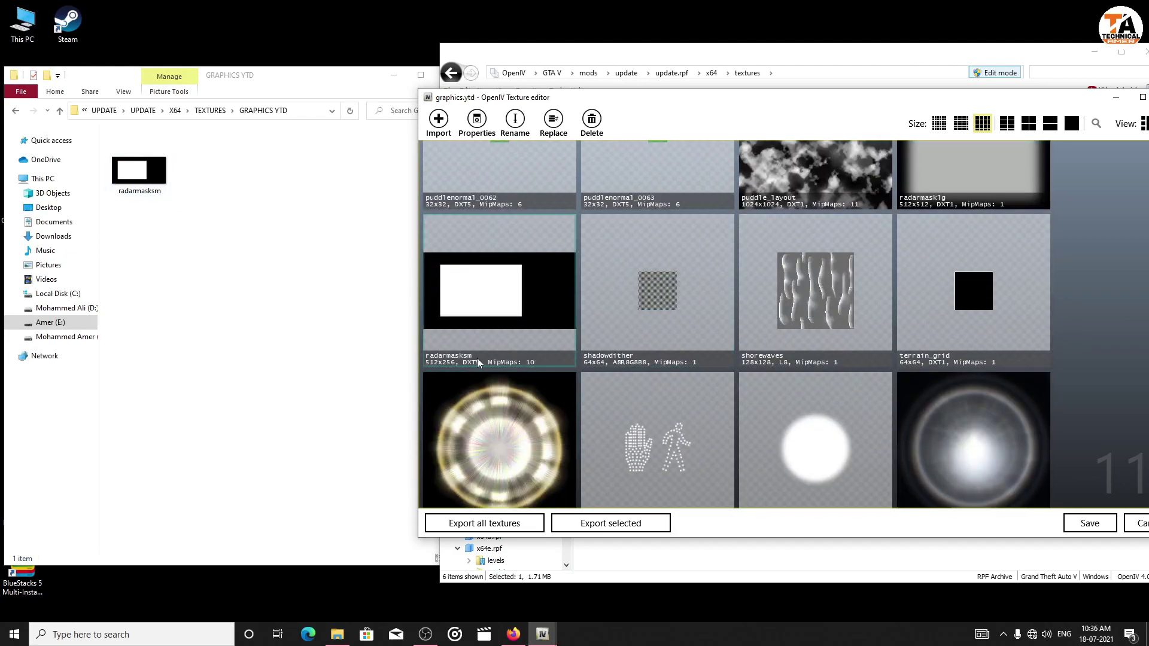
right_click(462, 308)
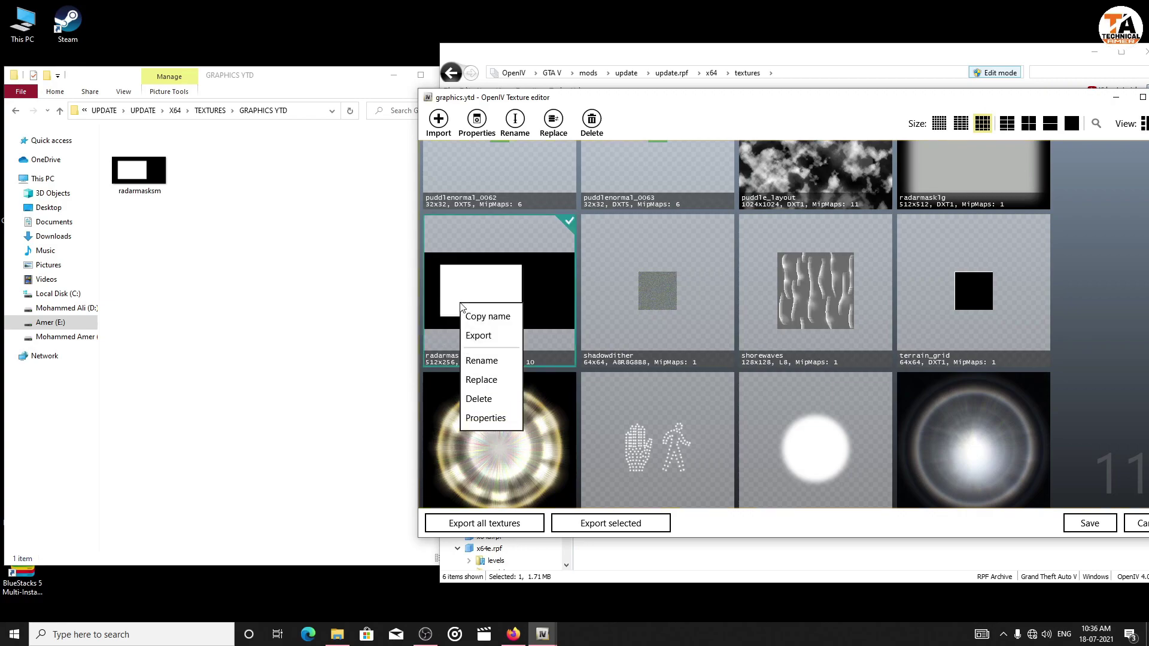
click(488, 382)
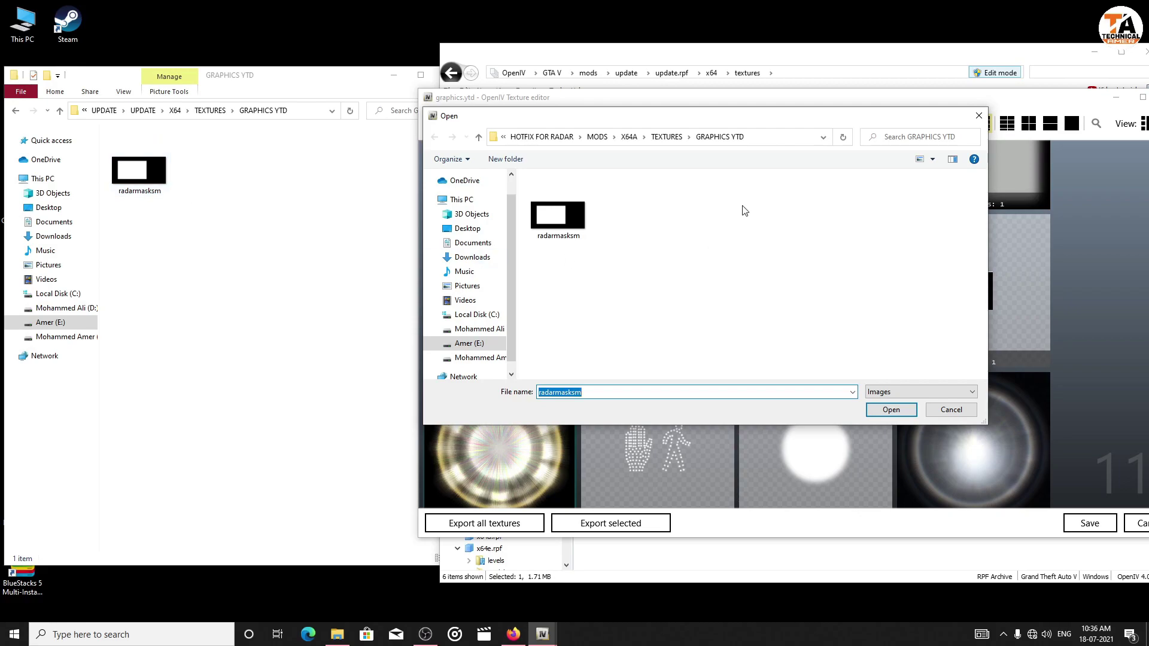
Browse to the hotfix's MODS/UPDATE/UPDATE/X64/TEXTURES/GRAPHICS YTD folder for the replacement image.
click(541, 137)
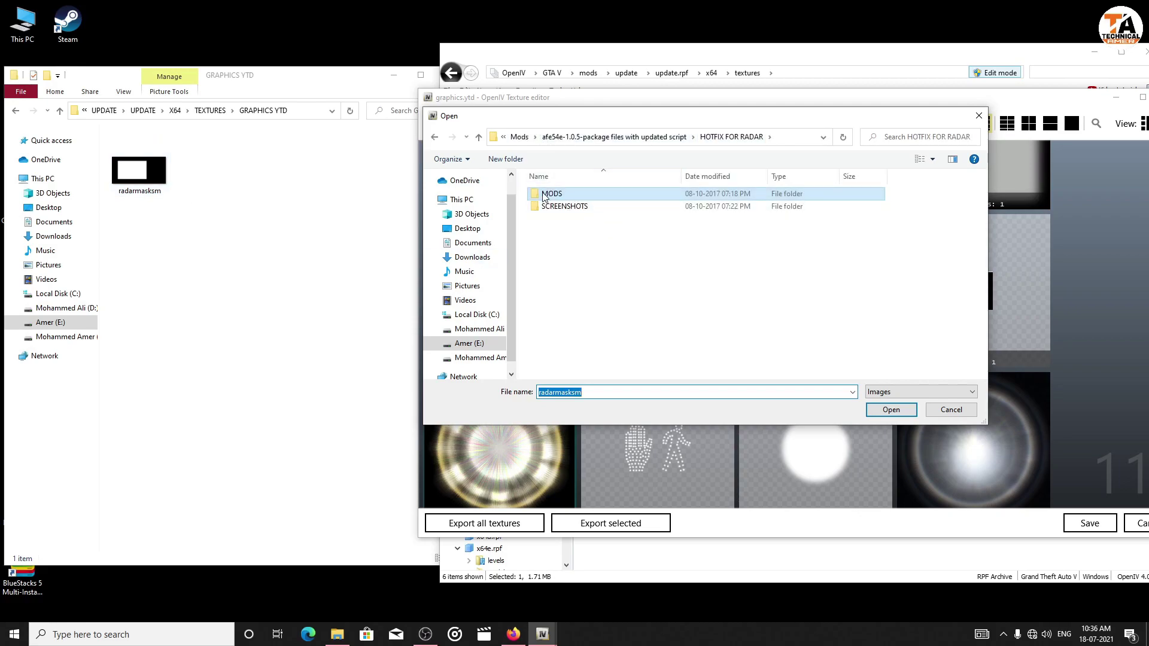
click(599, 137)
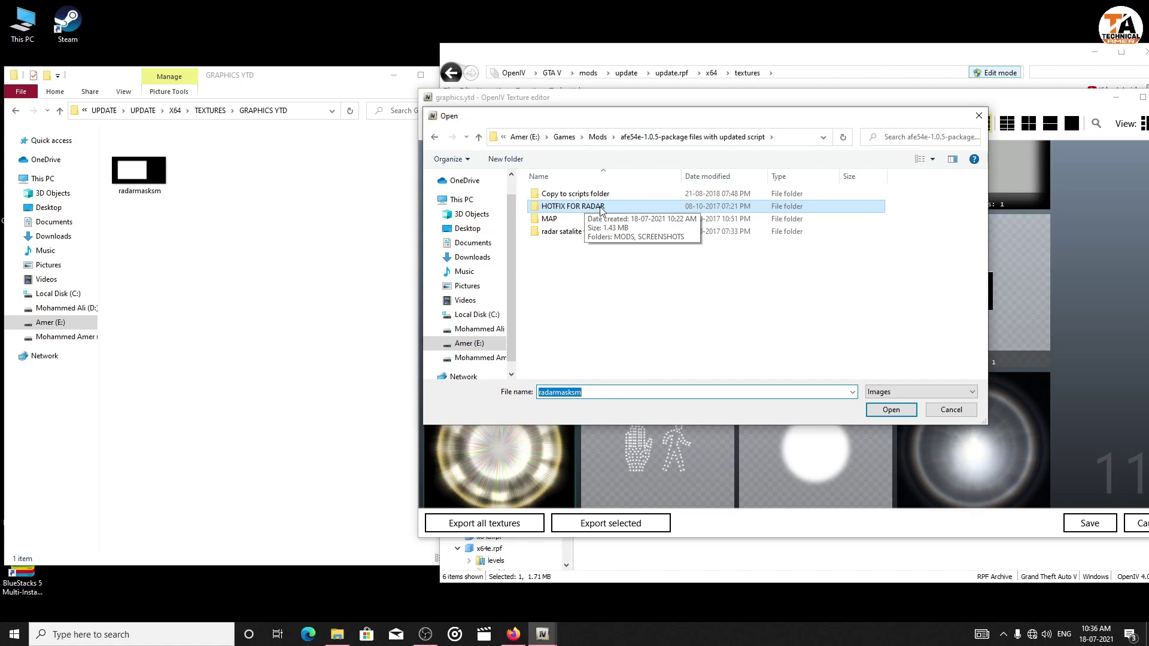
double_click(601, 208)
double_click(570, 196)
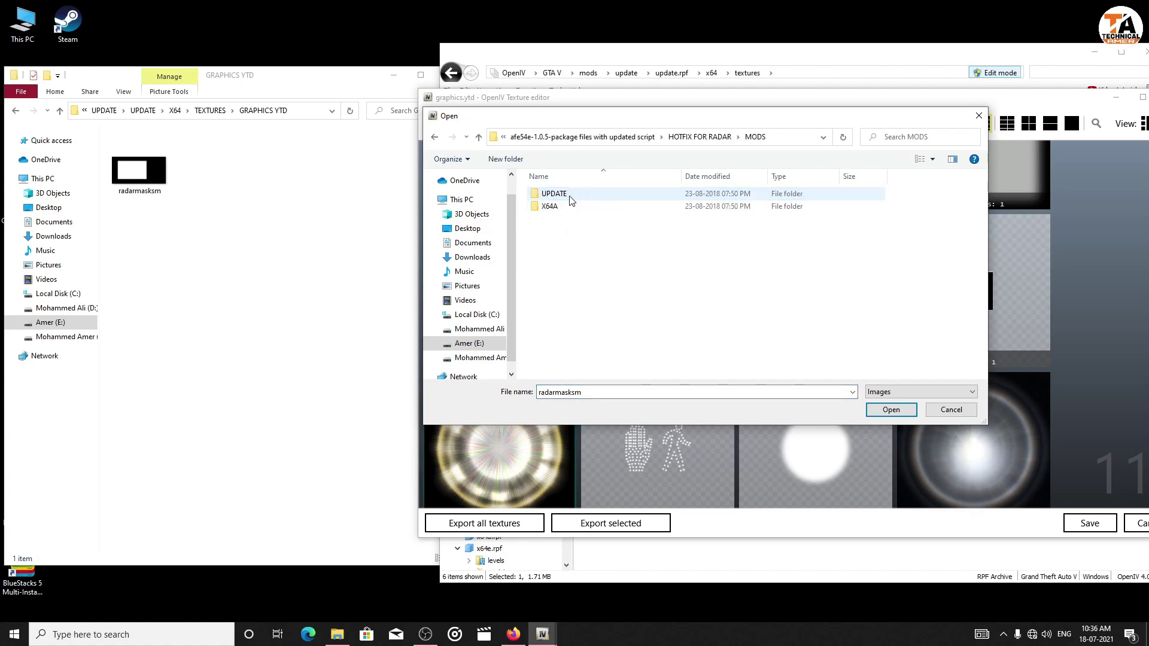
double_click(569, 196)
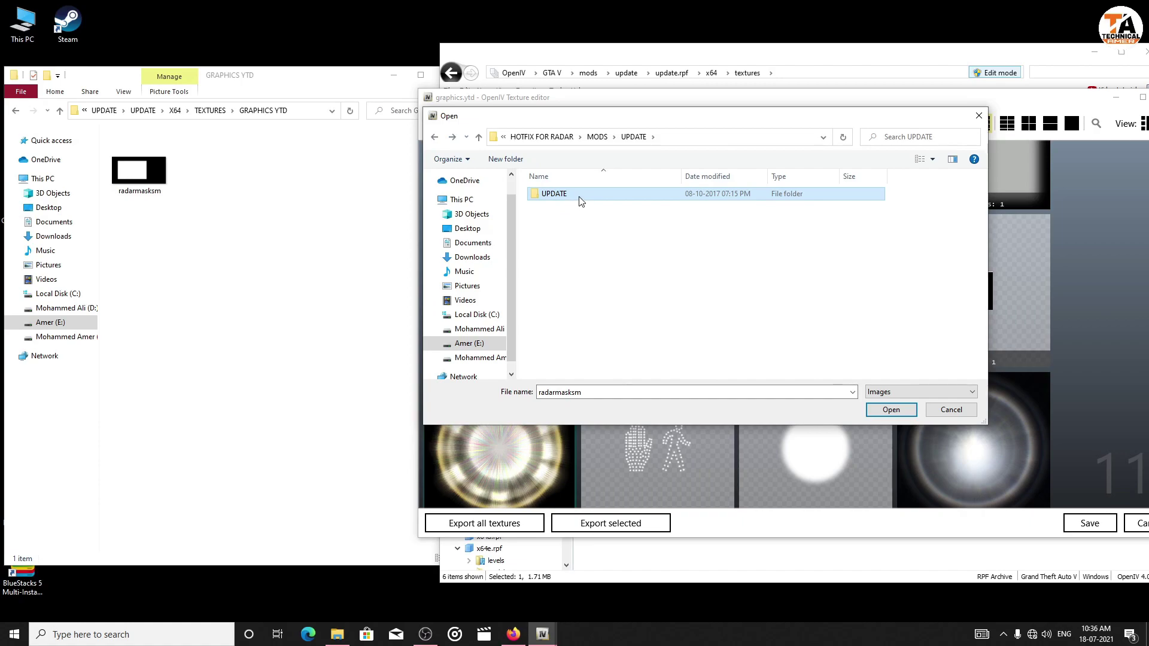
double_click(573, 199)
double_click(567, 196)
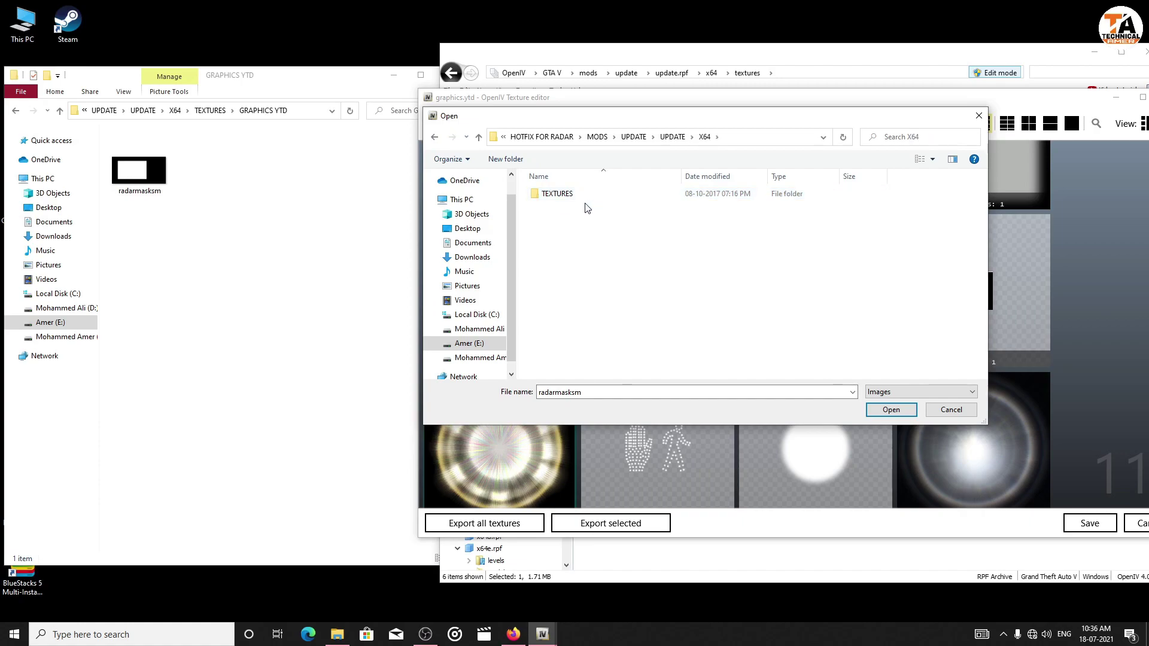
double_click(579, 197)
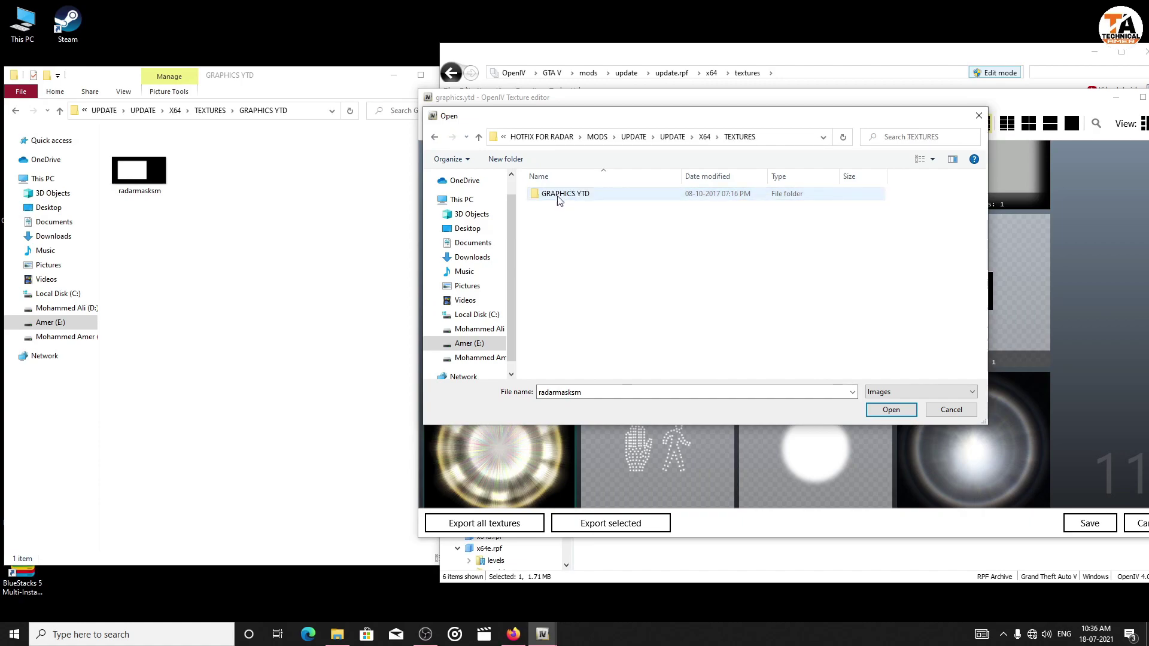
double_click(591, 198)
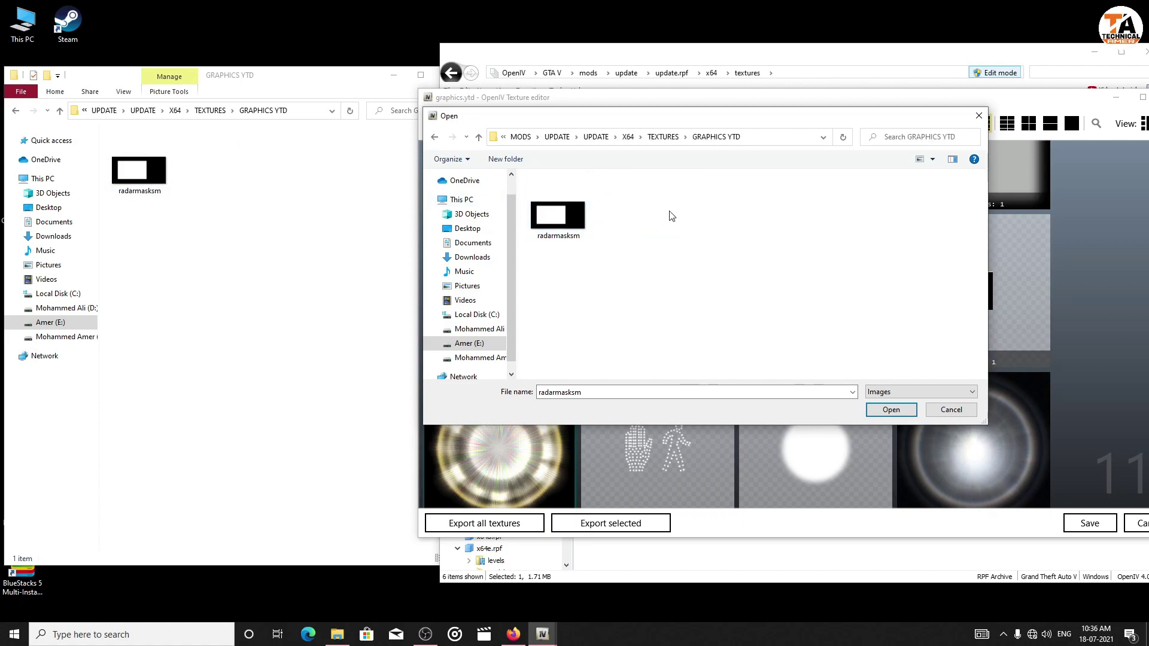
Load the hotfix's radarmasksm image as the replacement texture and save graphics.ytd.
right_click(550, 203)
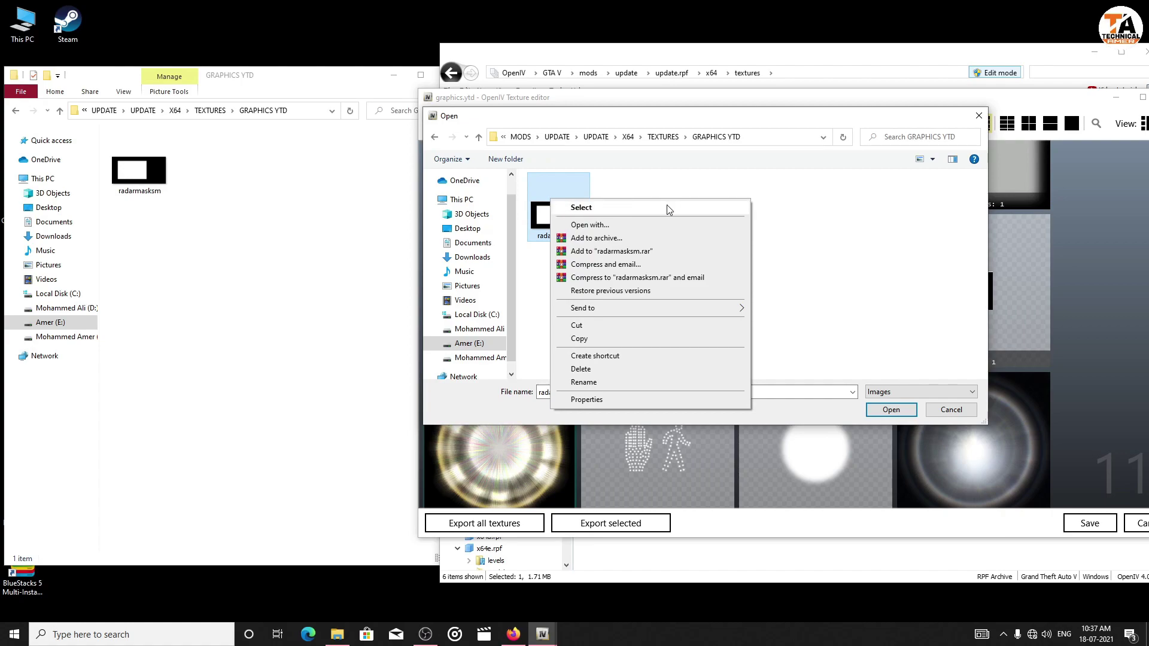
click(616, 207)
drag(982, 99, 911, 100)
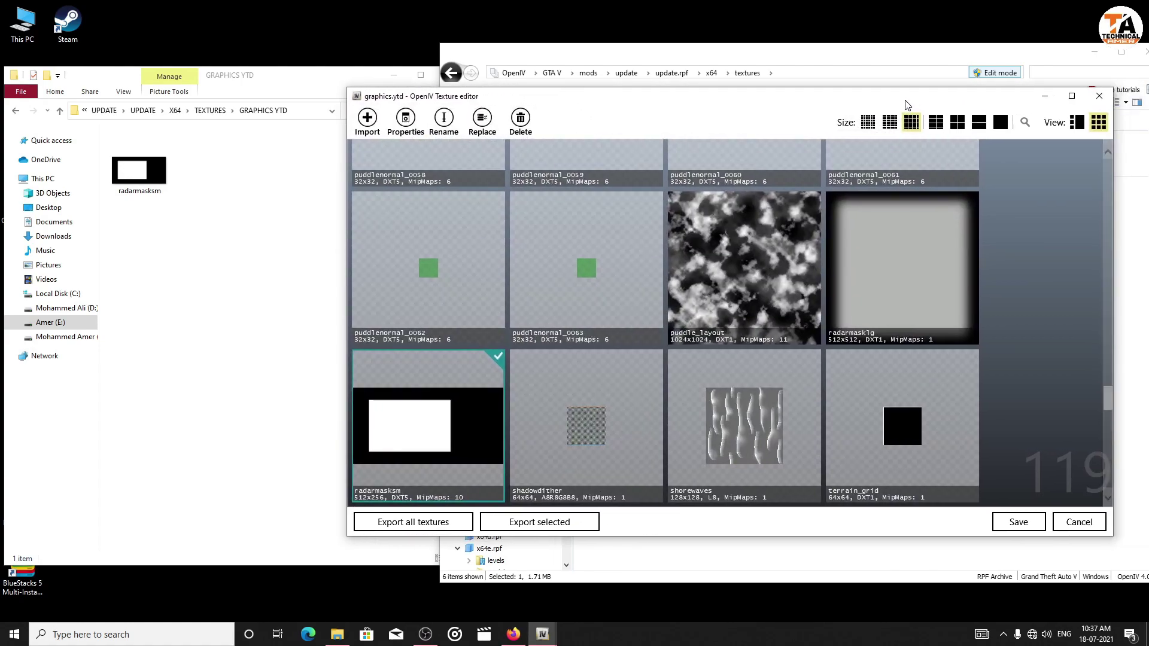
click(1018, 525)
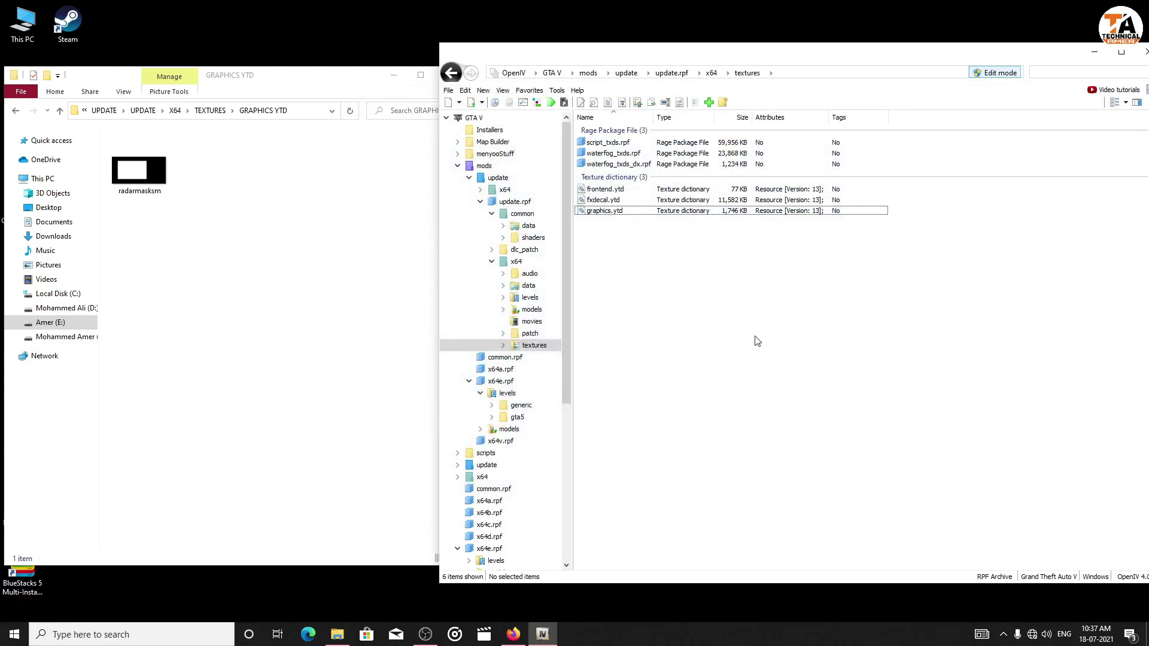
Switch to File Explorer and return to the package's main folder, afe54e-1.0.5-package files with updated script.
click(275, 96)
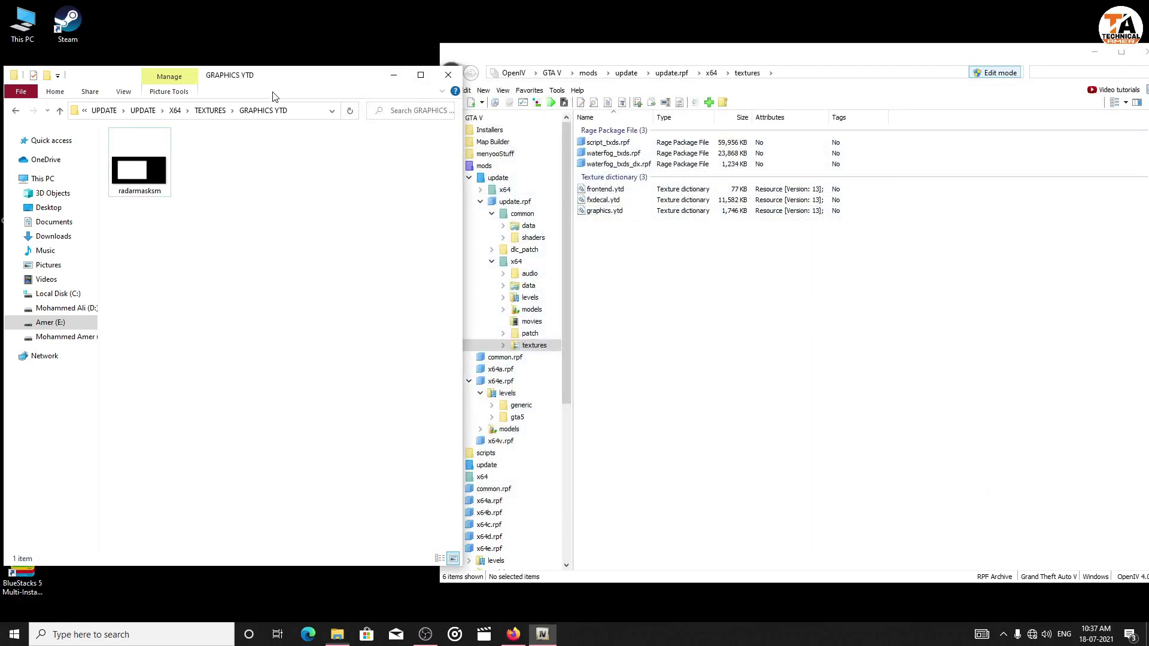
click(15, 112)
click(16, 111)
click(16, 111)
click(16, 111)
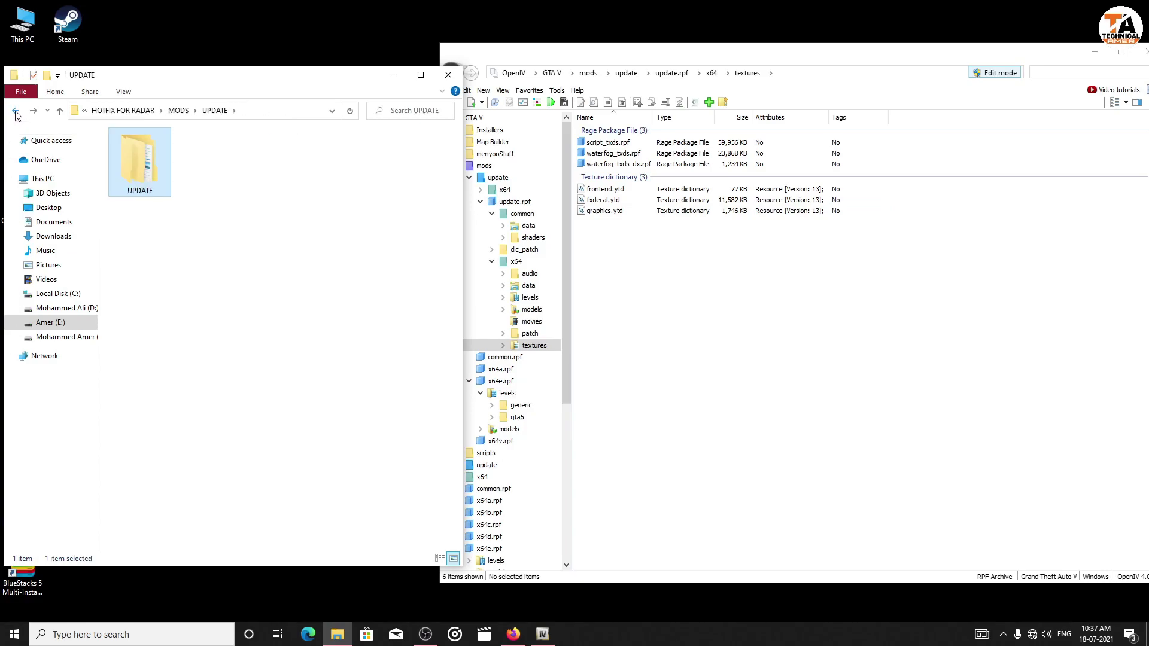
click(15, 111)
click(16, 111)
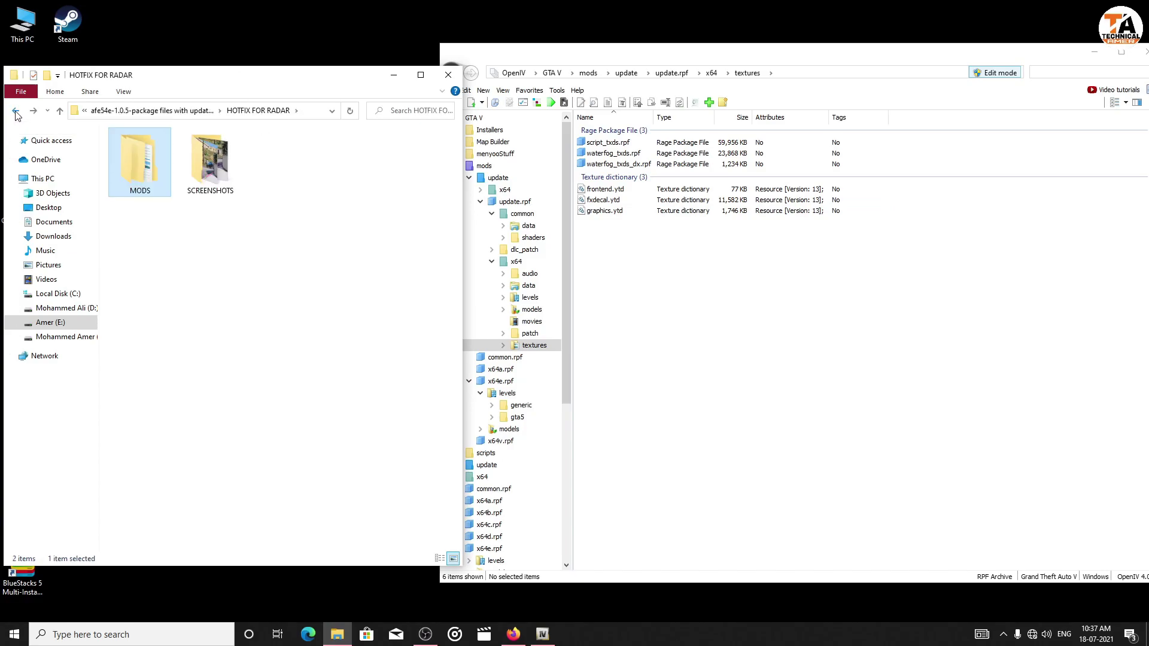
click(16, 112)
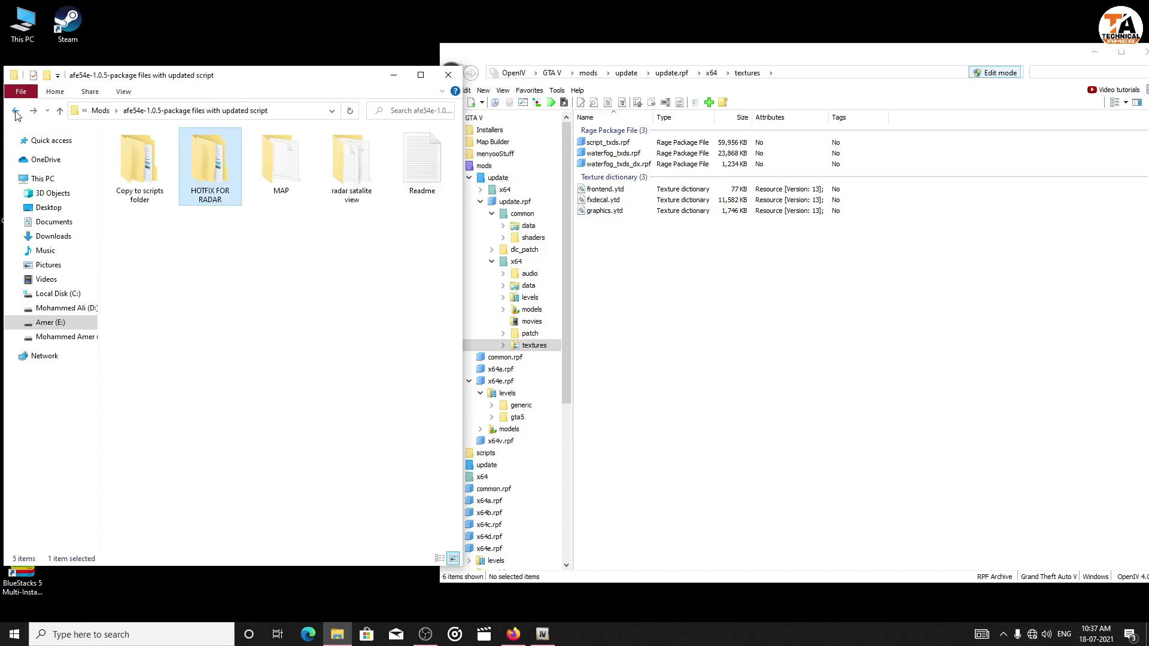
Open the HOTFIX FOR RADAR/MODS/X64A/TEXTURES/GRAPHICS YTD folder that holds the second radarmasksm image.
double_click(210, 177)
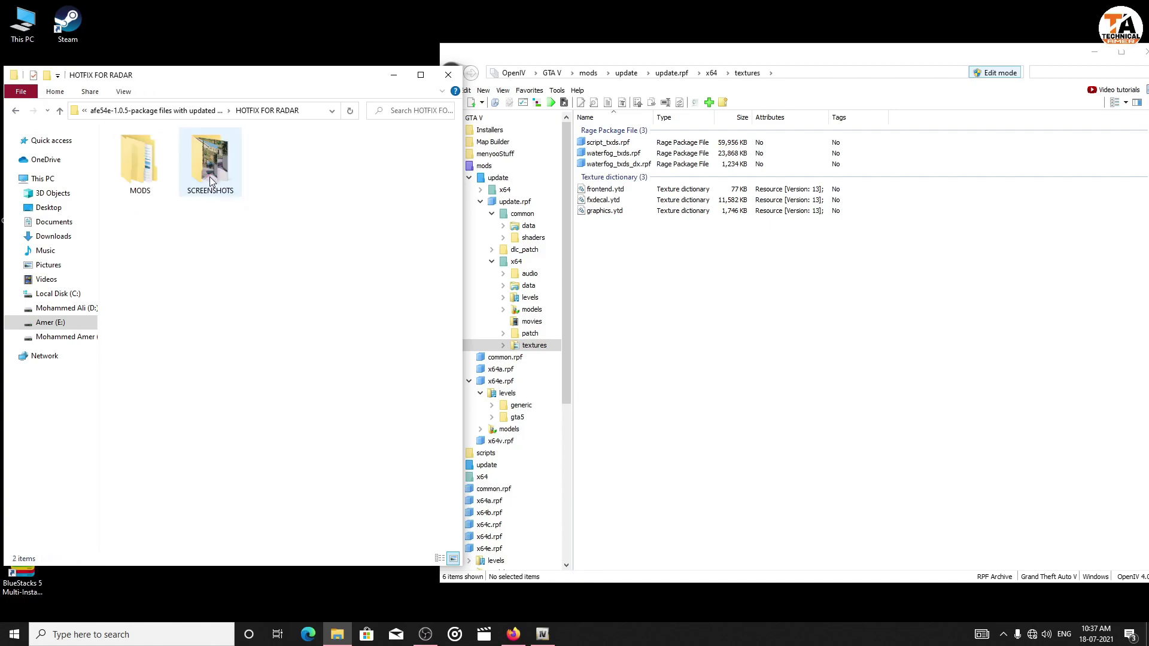
double_click(155, 170)
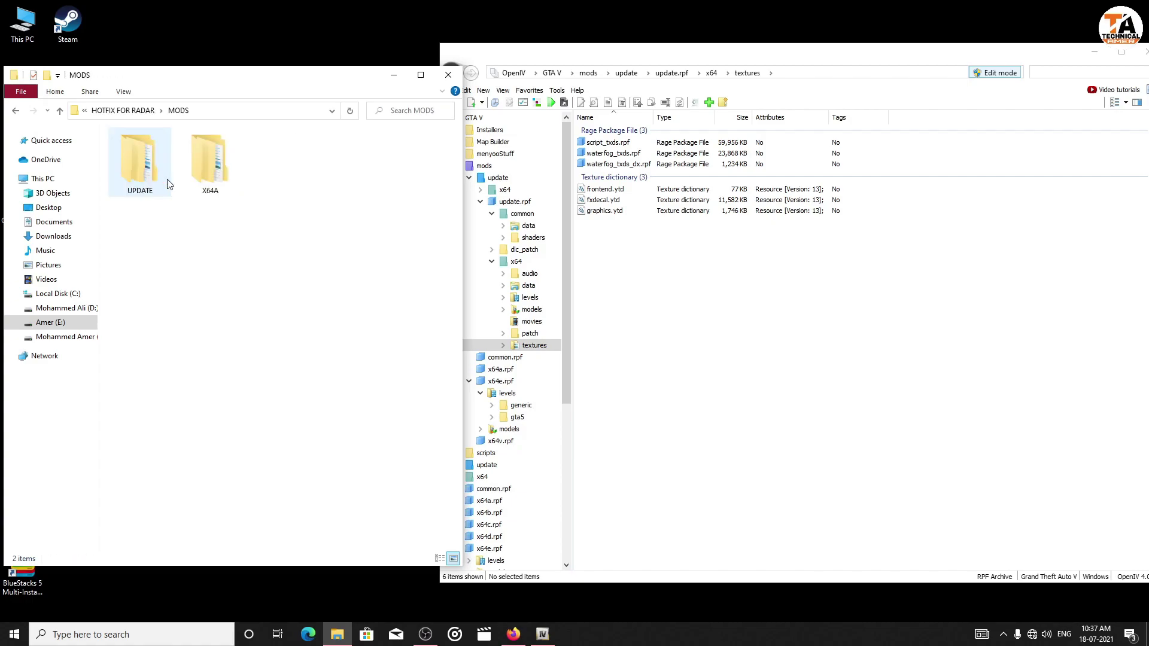
double_click(227, 172)
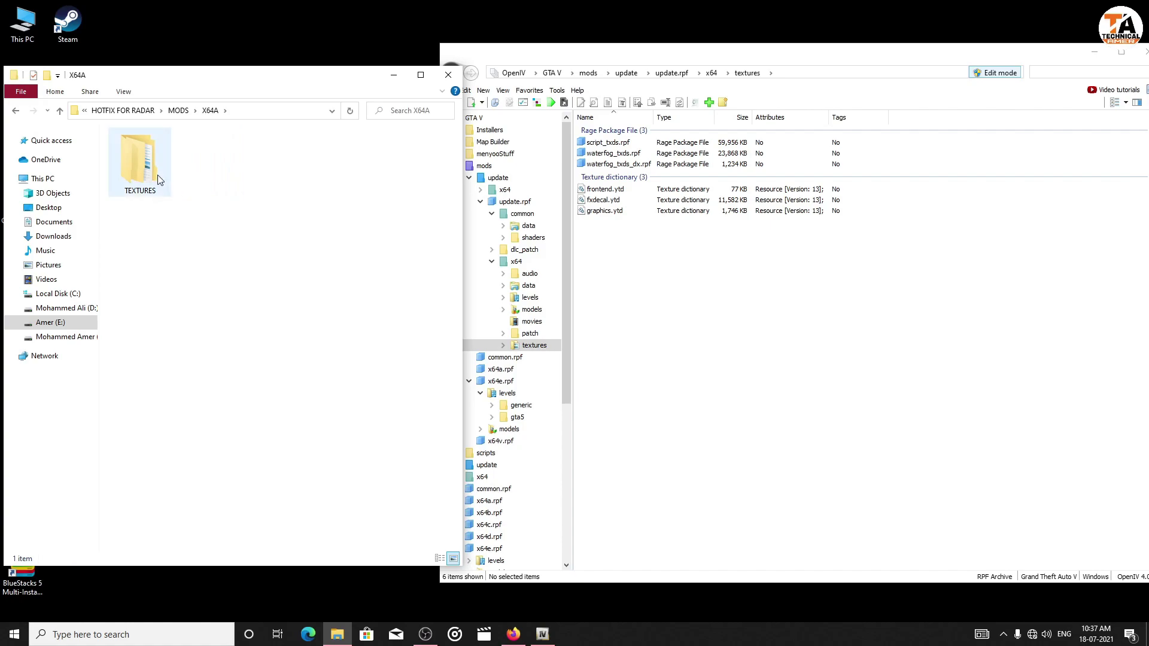
double_click(150, 175)
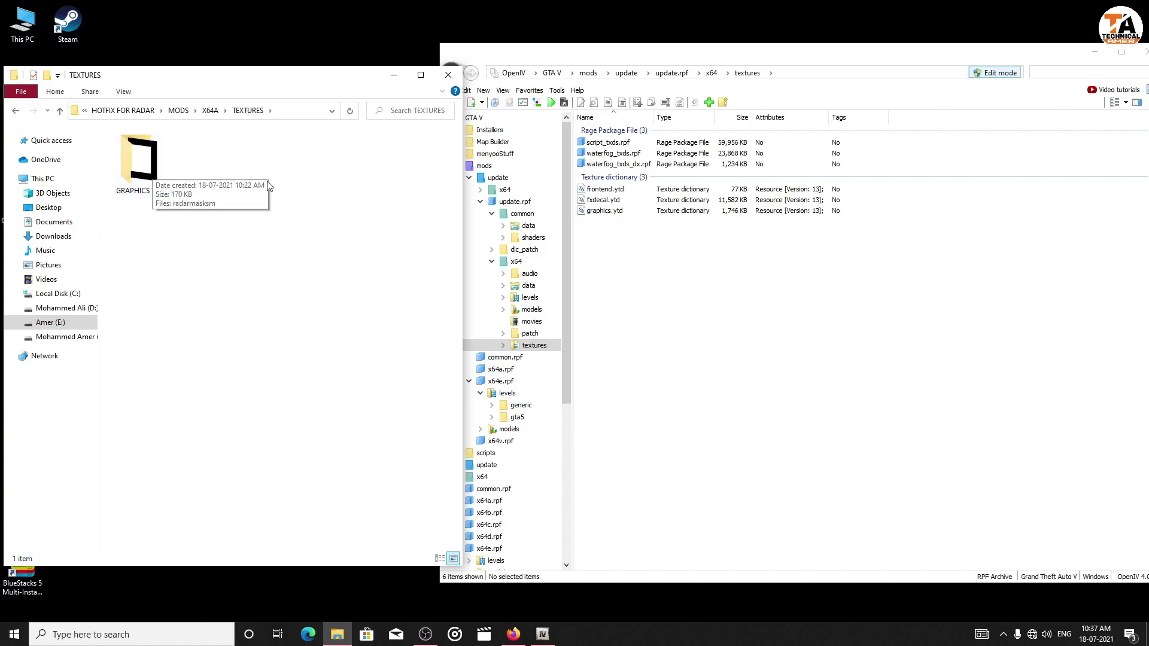
double_click(151, 175)
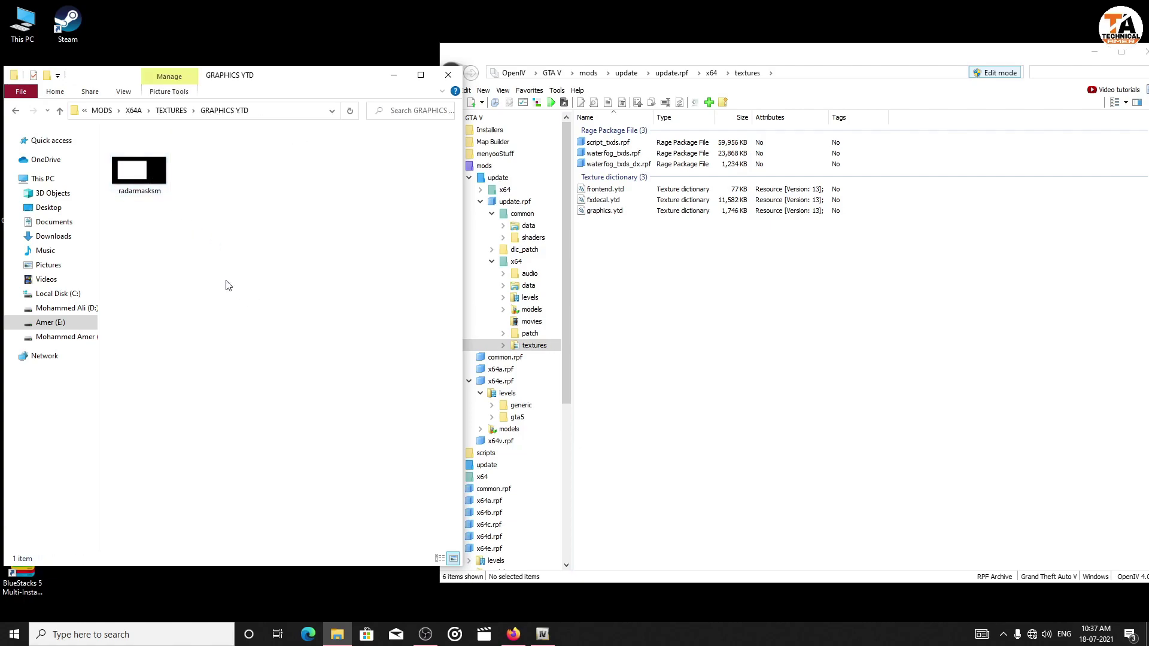
Switch to OpenIV, open x64a.rpf from the GTA V root and show its copy in the mods folder.
click(540, 79)
click(473, 118)
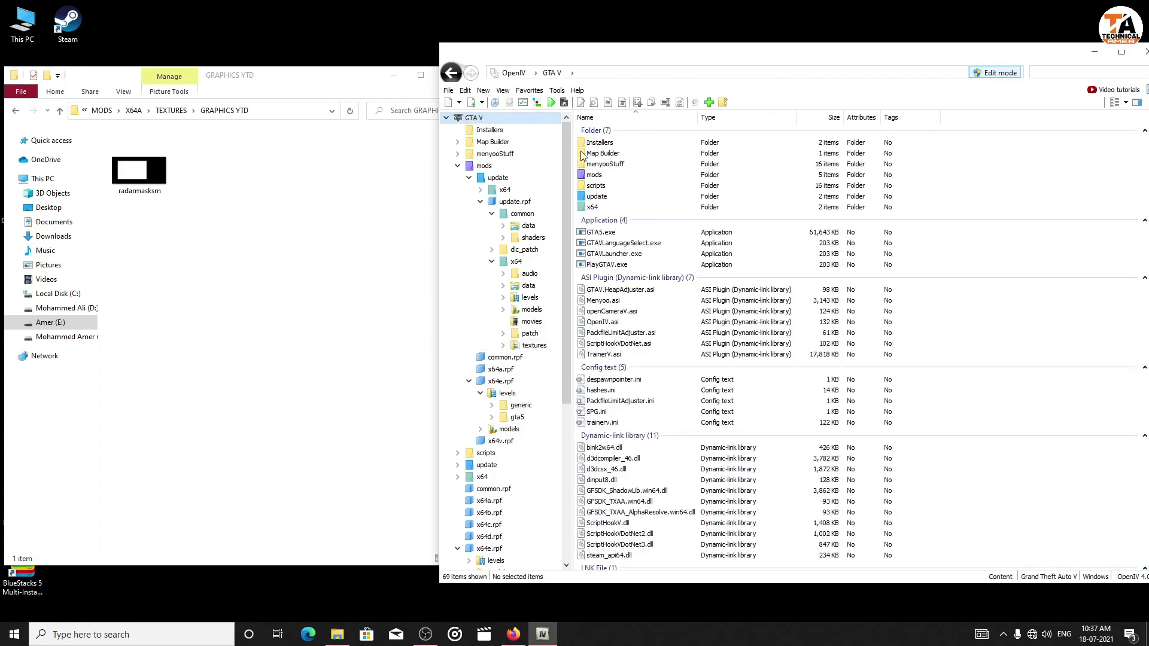
scroll(562, 281, down, 2)
scroll(561, 282, down, 5)
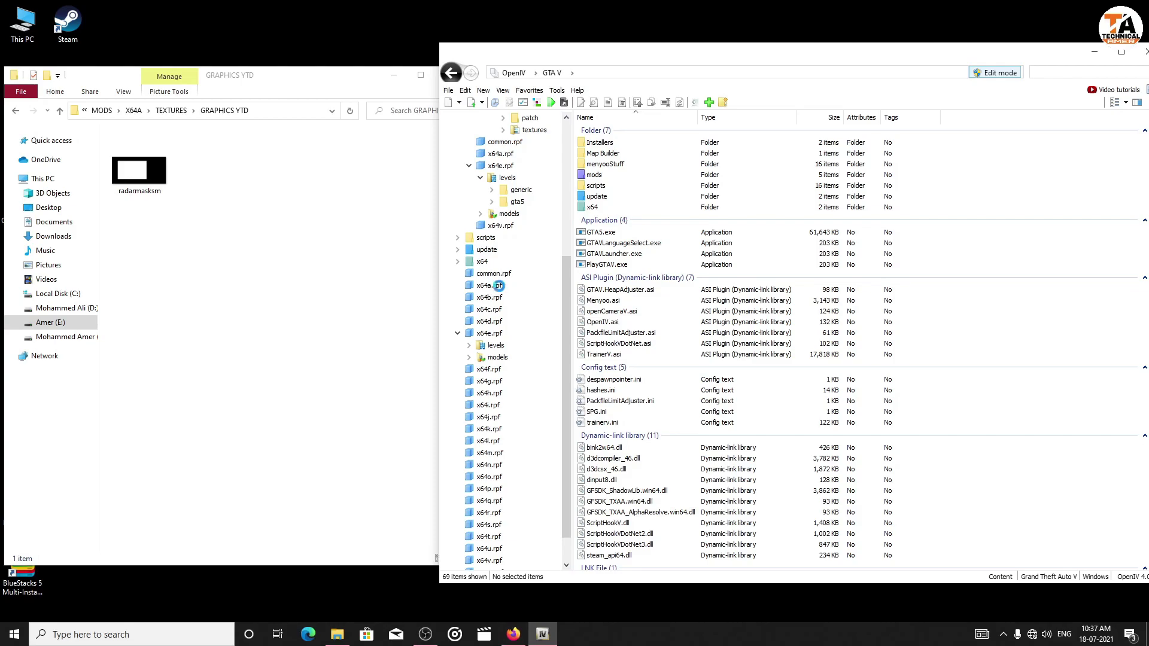
double_click(490, 285)
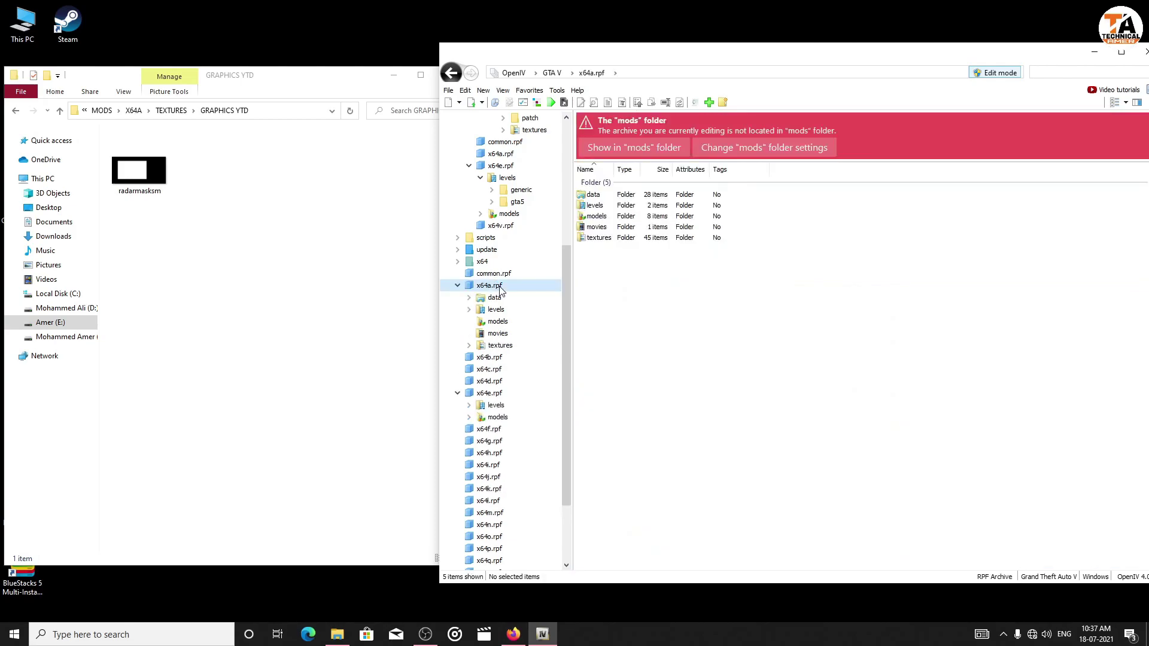
click(618, 148)
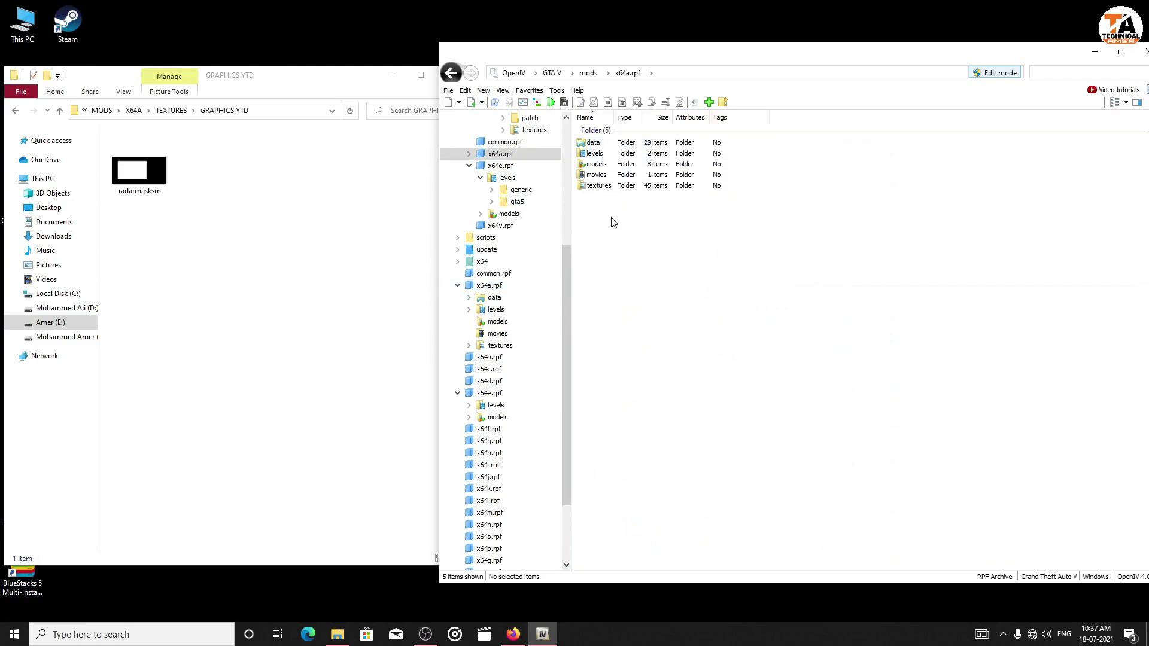
Open graphics.ytd from the textures folder of the mods copy of x64a.rpf and locate the radarmasksm texture.
double_click(612, 190)
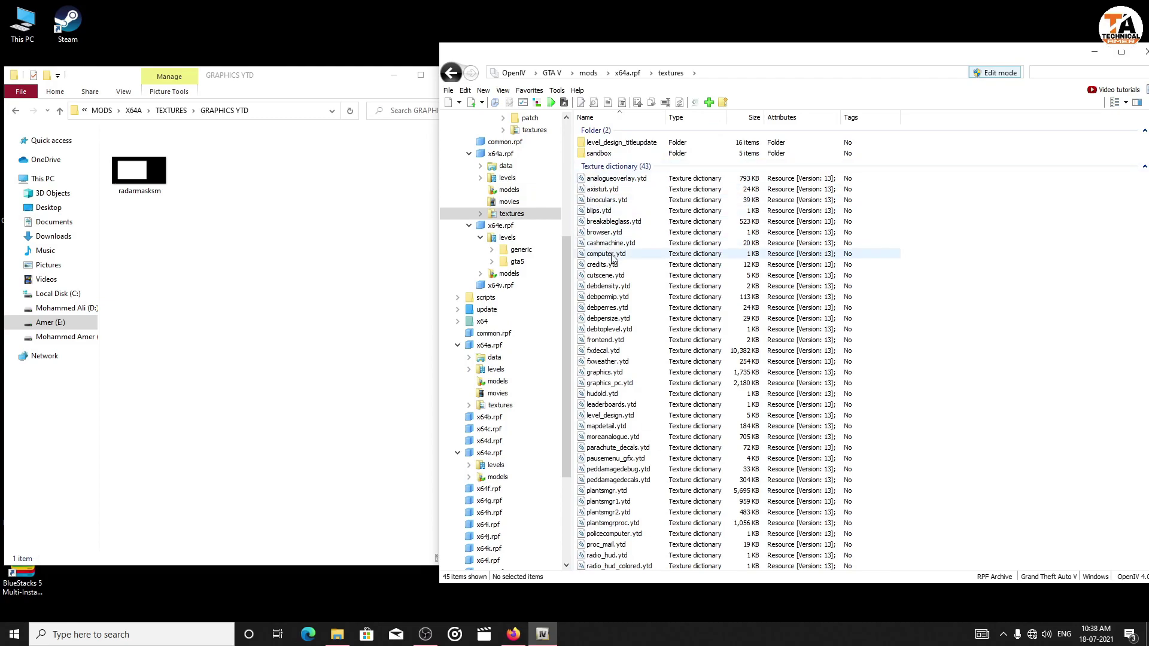
scroll(612, 257, down, 1)
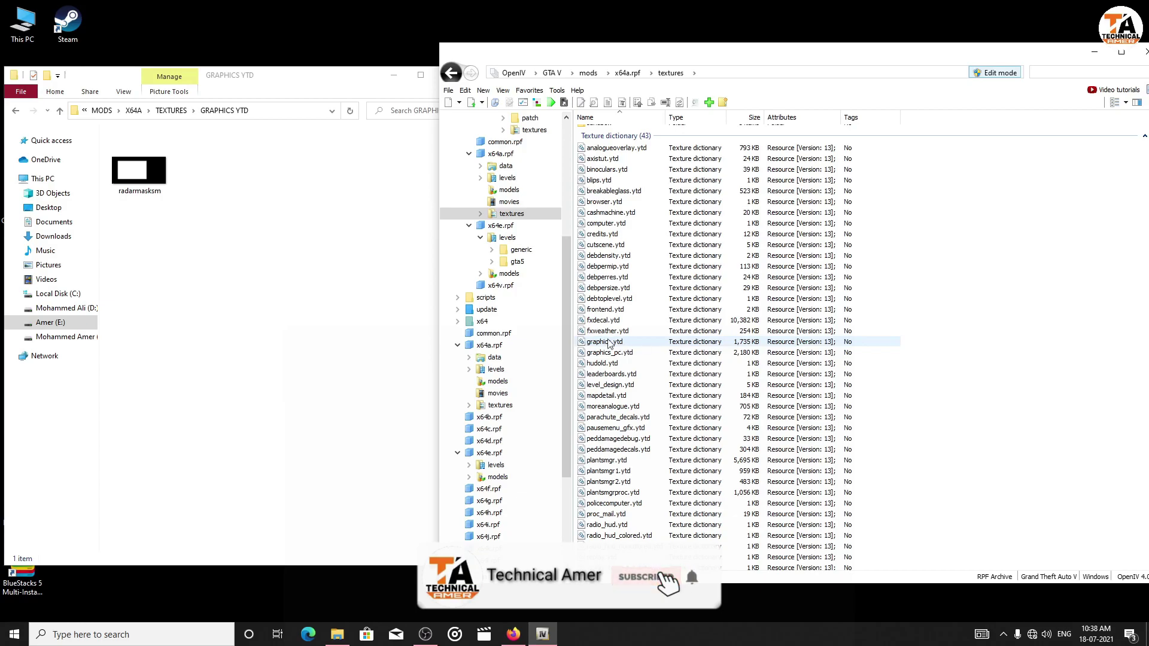
click(622, 346)
double_click(621, 345)
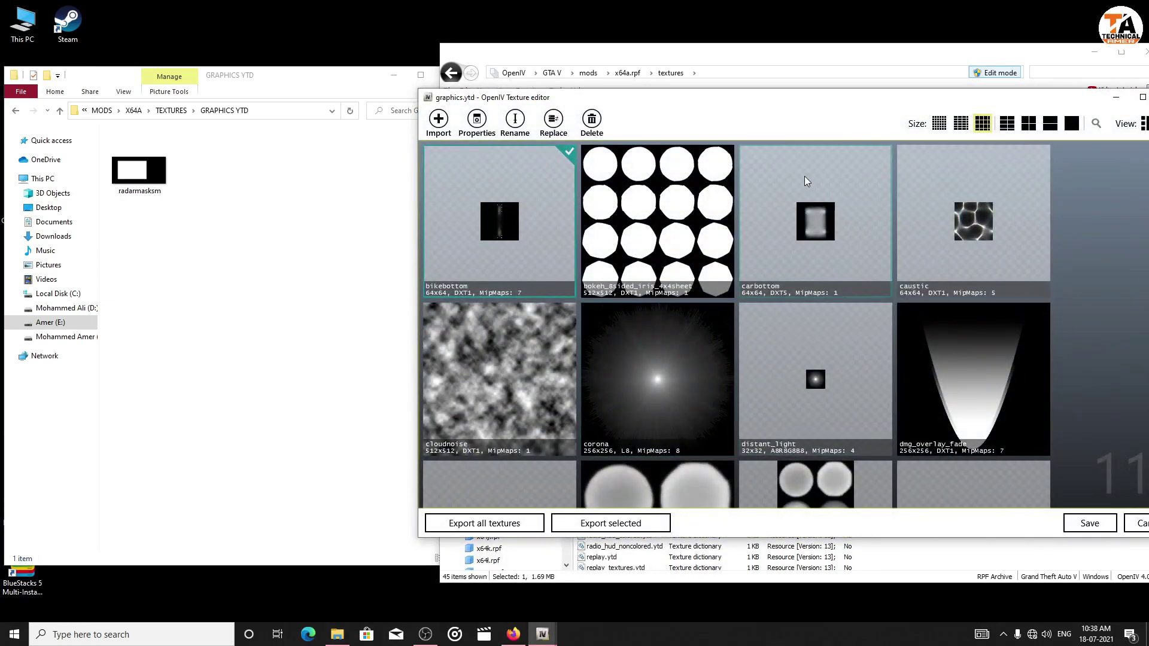
scroll(822, 288, down, 15)
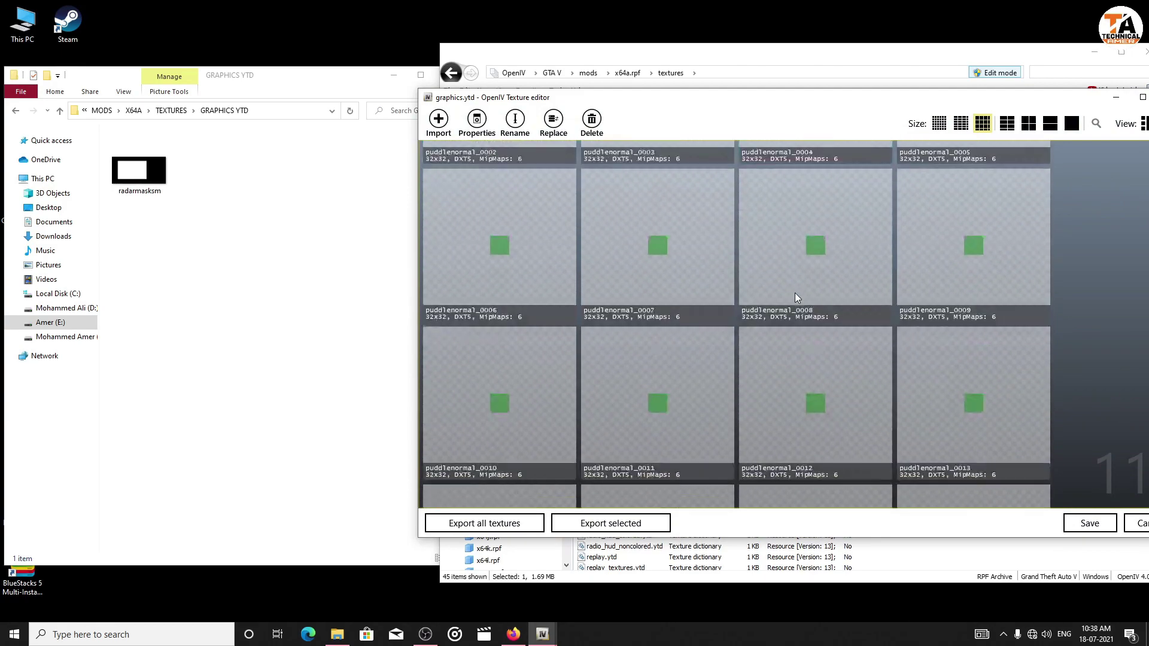
drag(820, 117, 773, 115)
scroll(759, 294, down, 5)
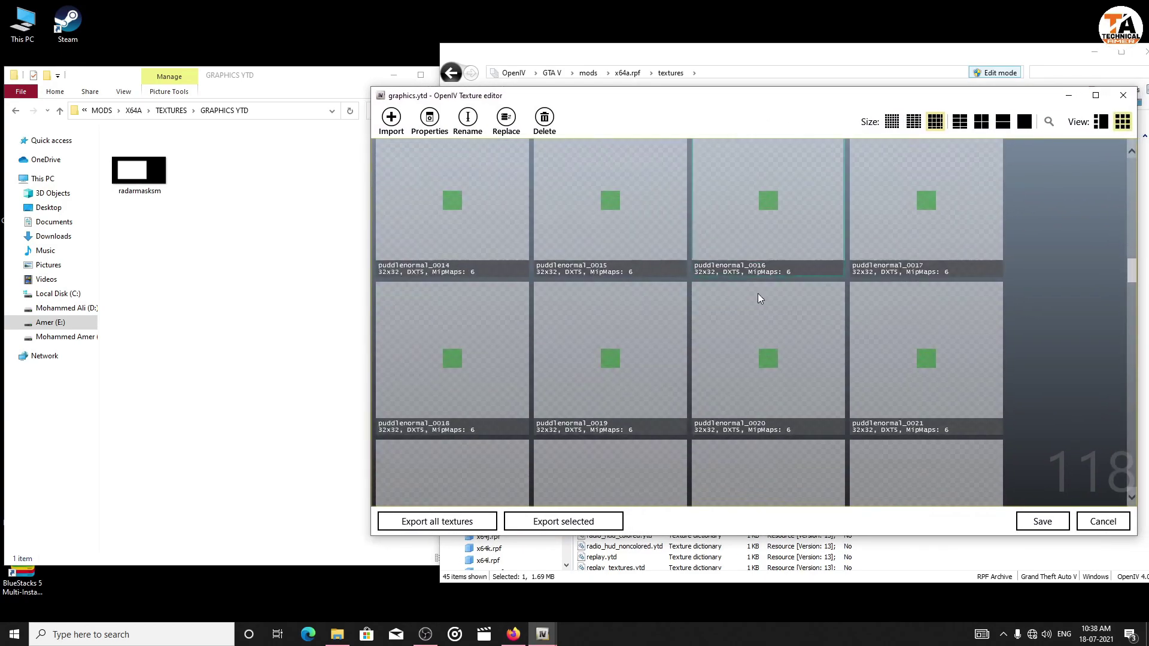
scroll(753, 299, down, 2)
scroll(752, 294, down, 15)
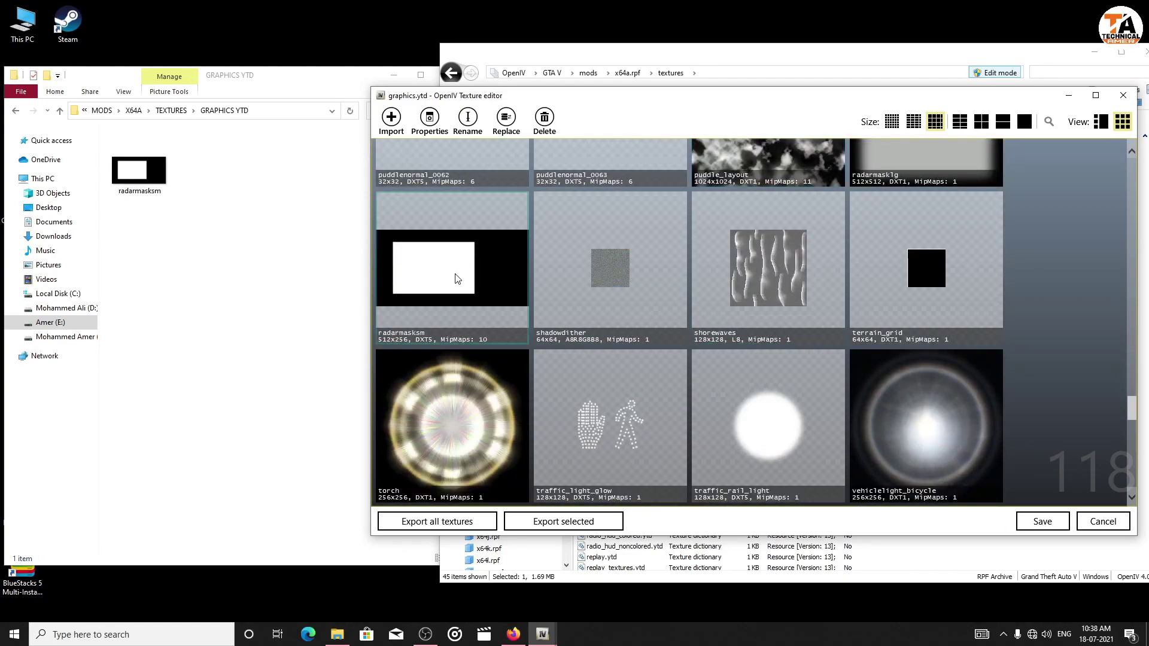
Replace the radarmasksm texture with the radarmasksm image from HOTFIX FOR RADAR/MODS/X64A/TEXTURES/GRAPHICS YTD.
right_click(410, 257)
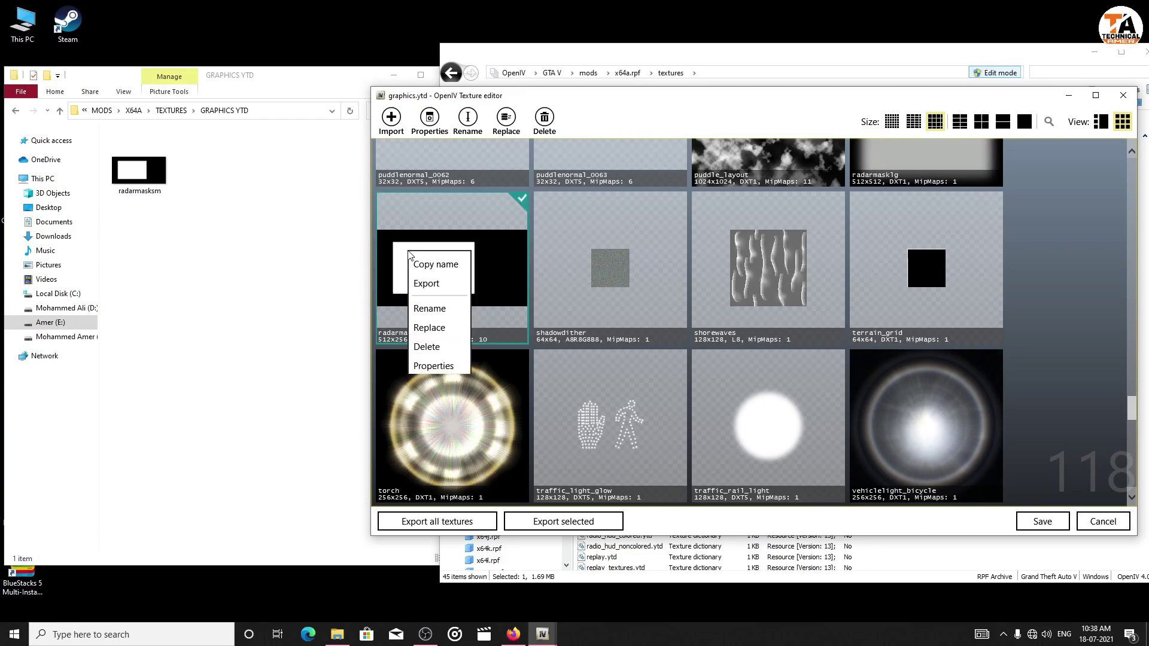
click(447, 328)
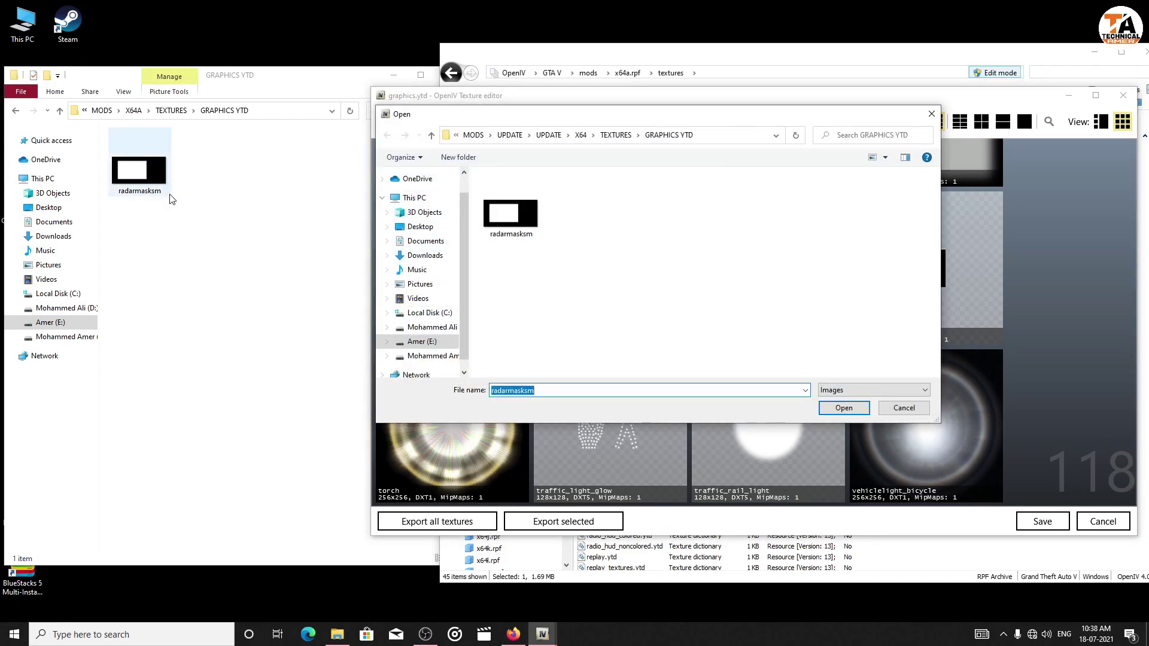
click(471, 136)
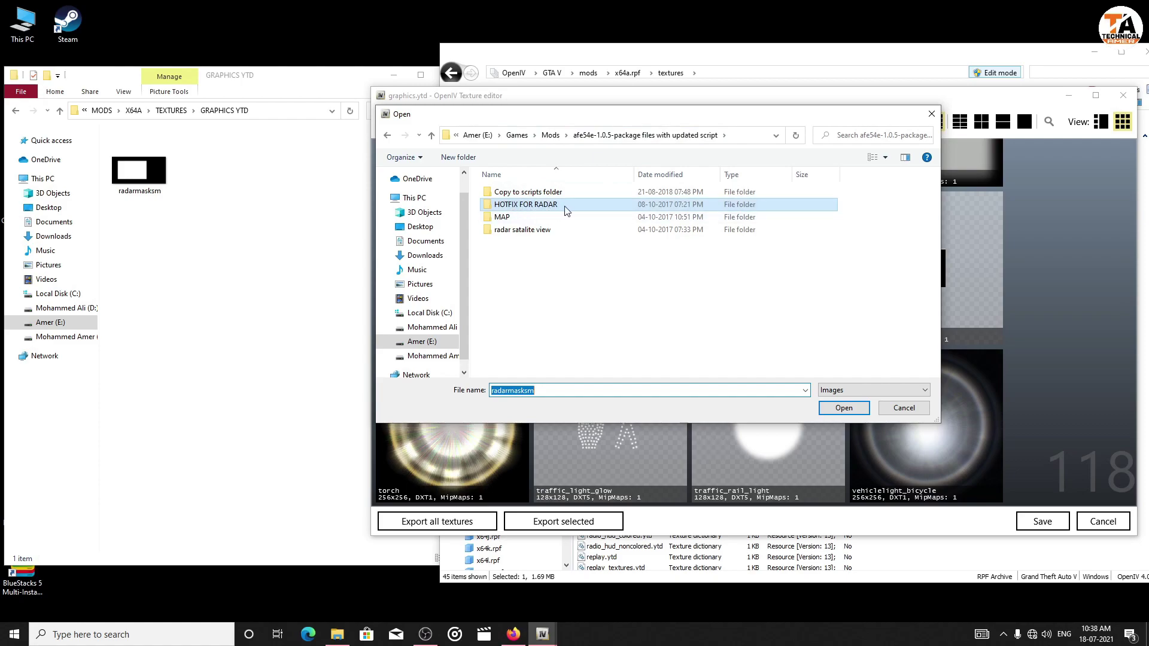
double_click(563, 208)
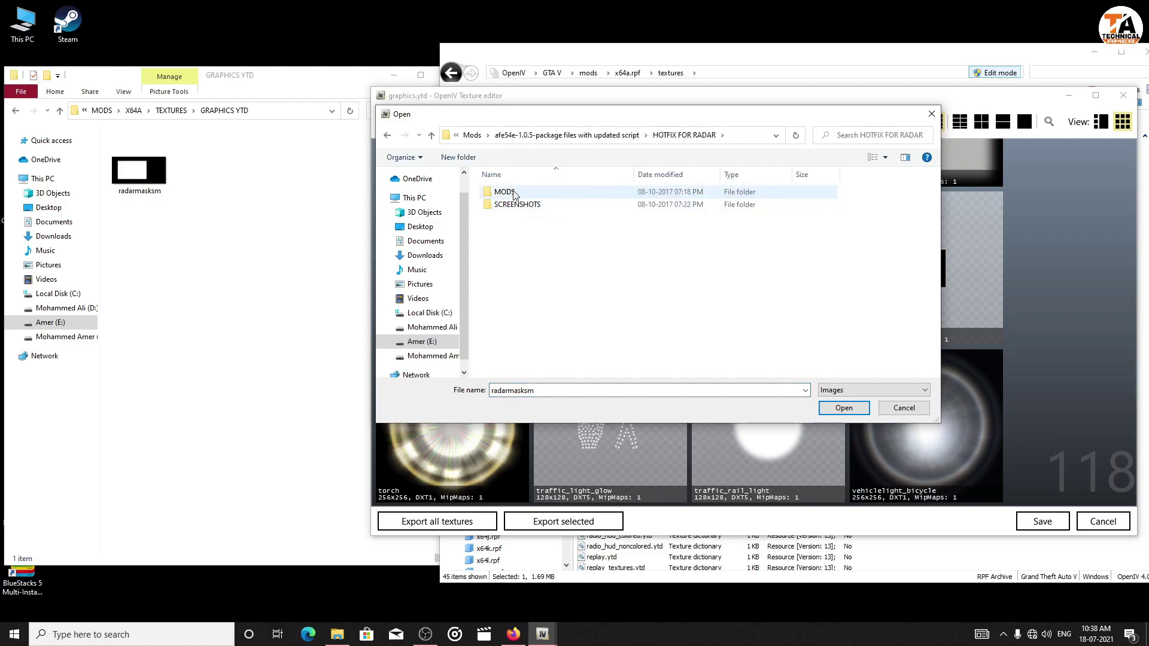
double_click(525, 195)
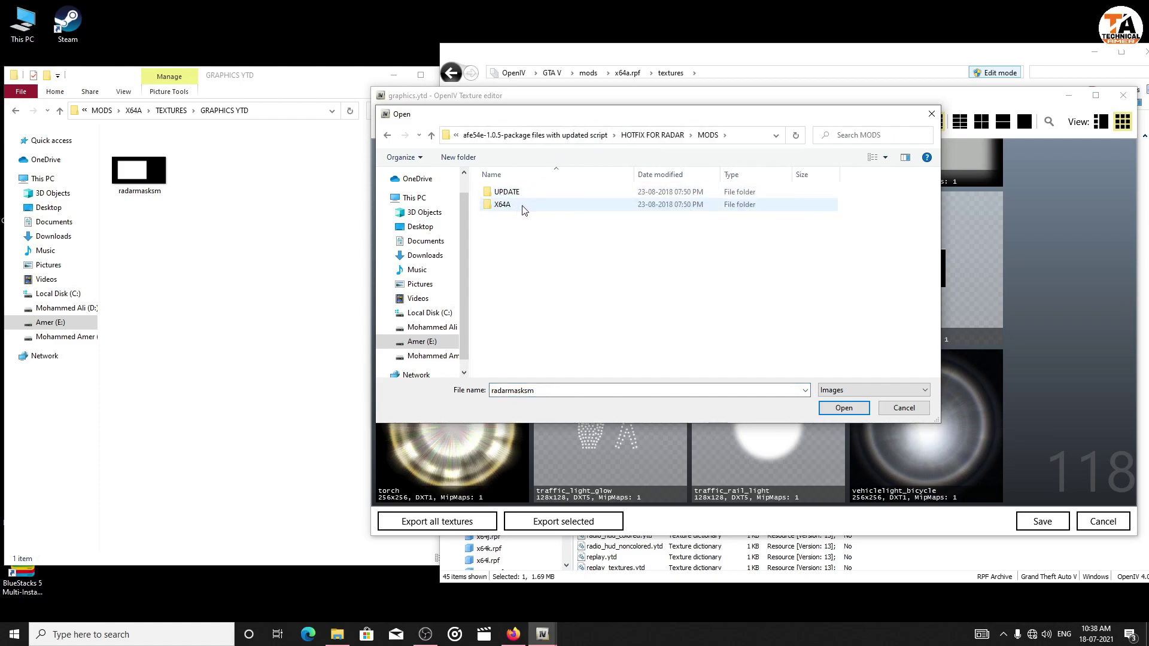
double_click(523, 207)
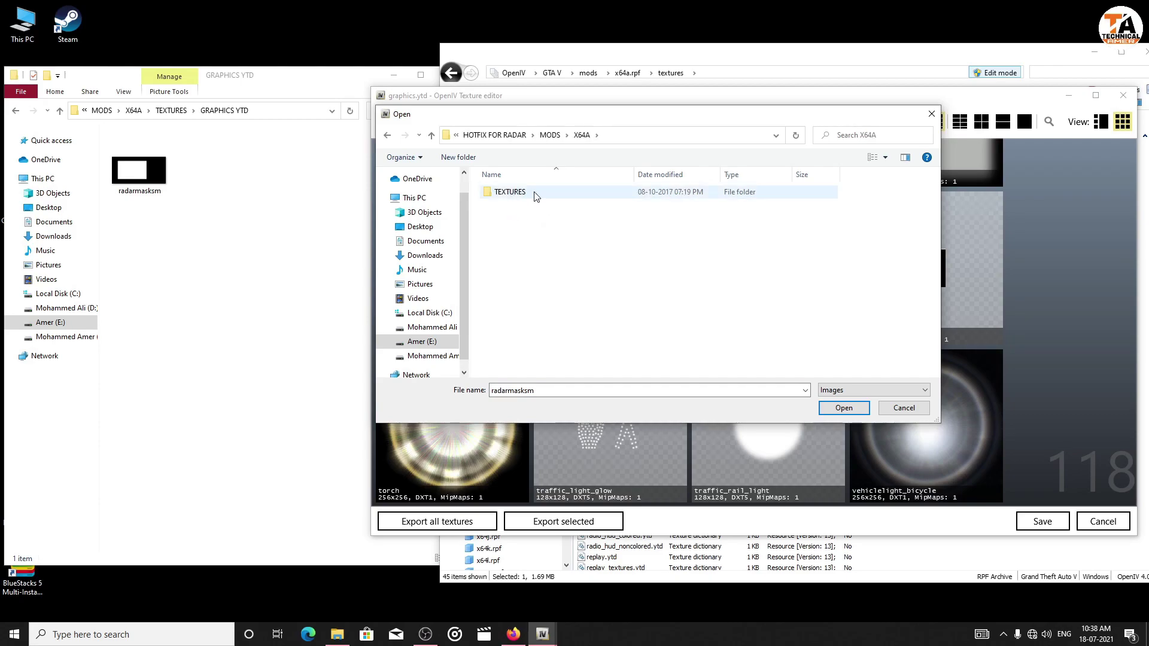
double_click(532, 198)
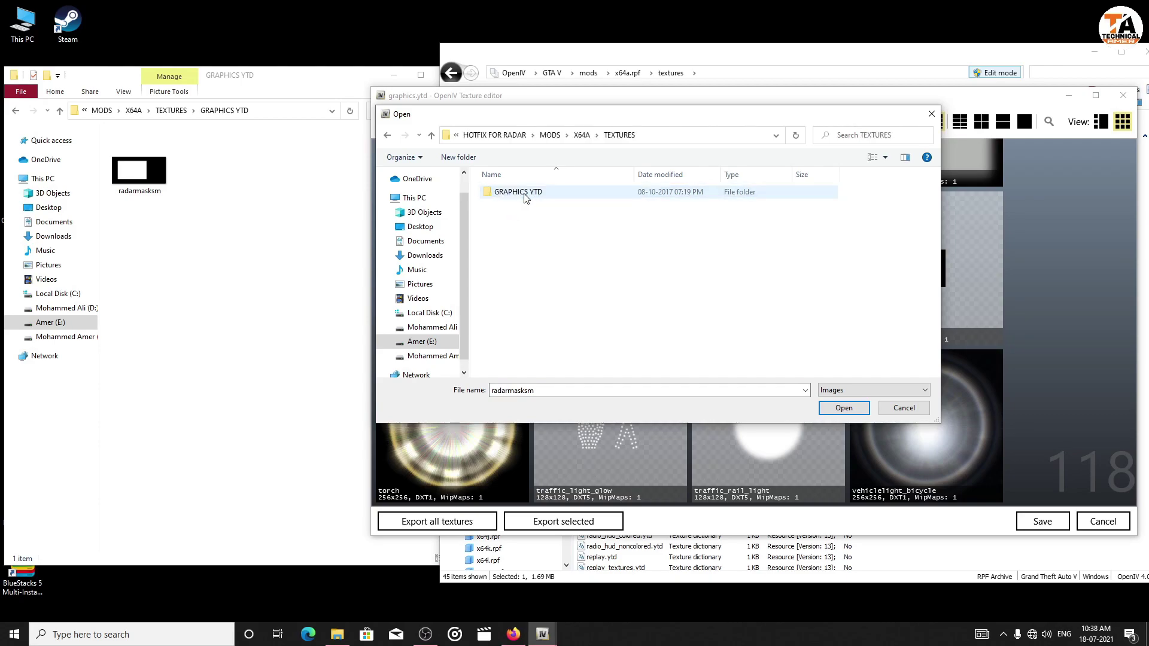
double_click(556, 194)
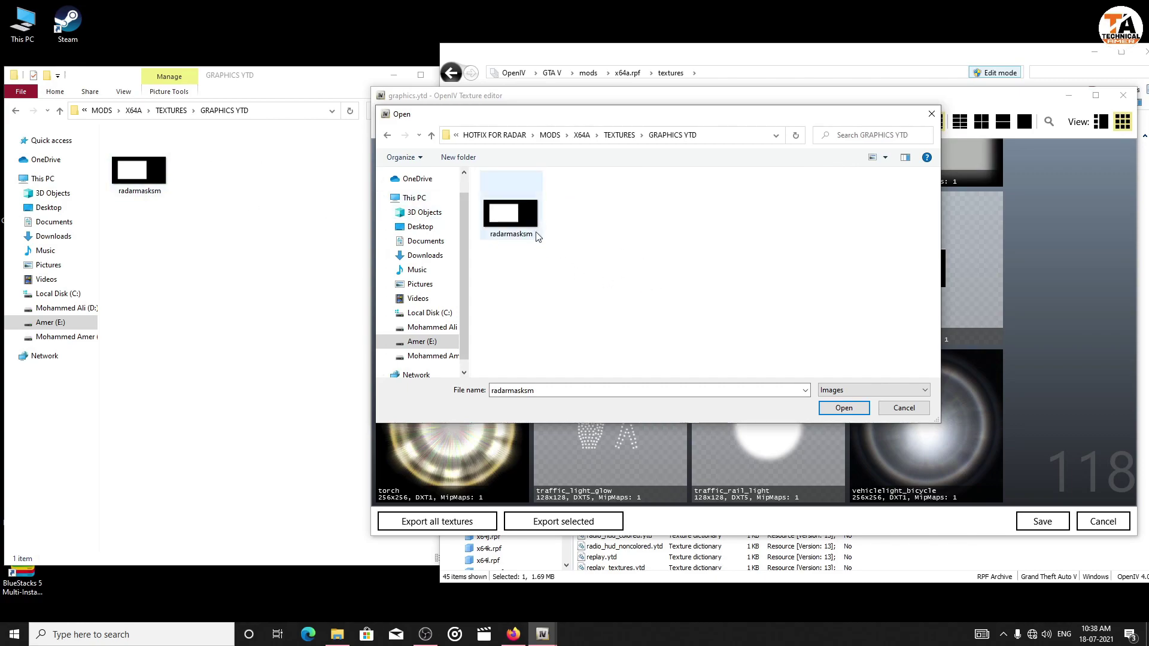
right_click(519, 200)
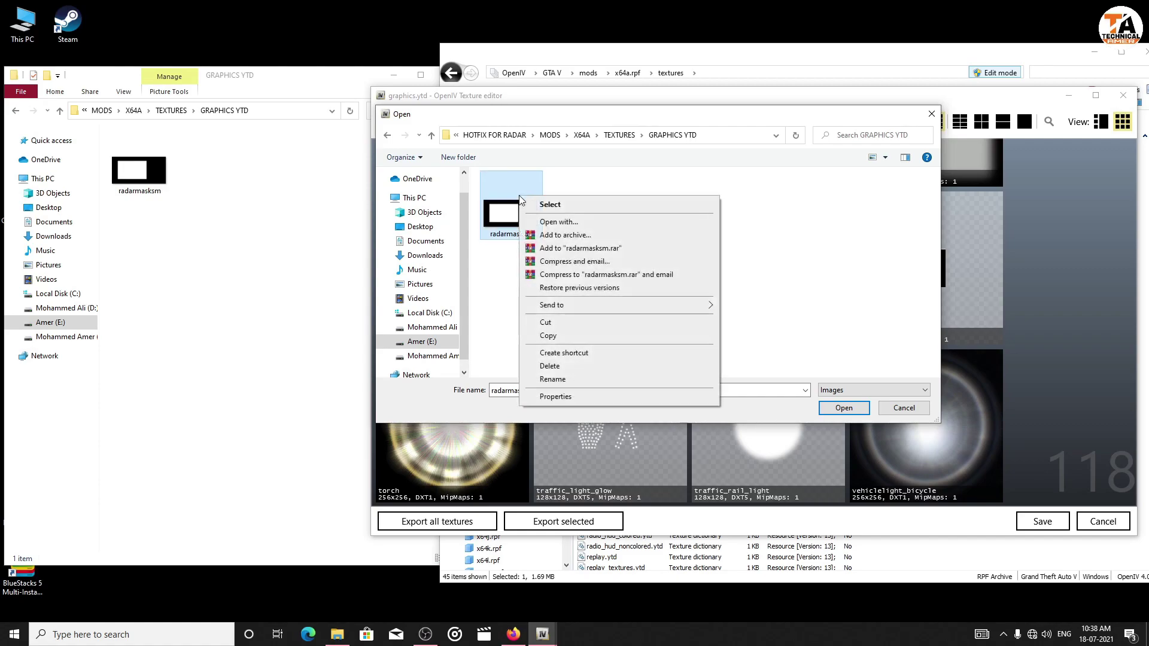
click(550, 206)
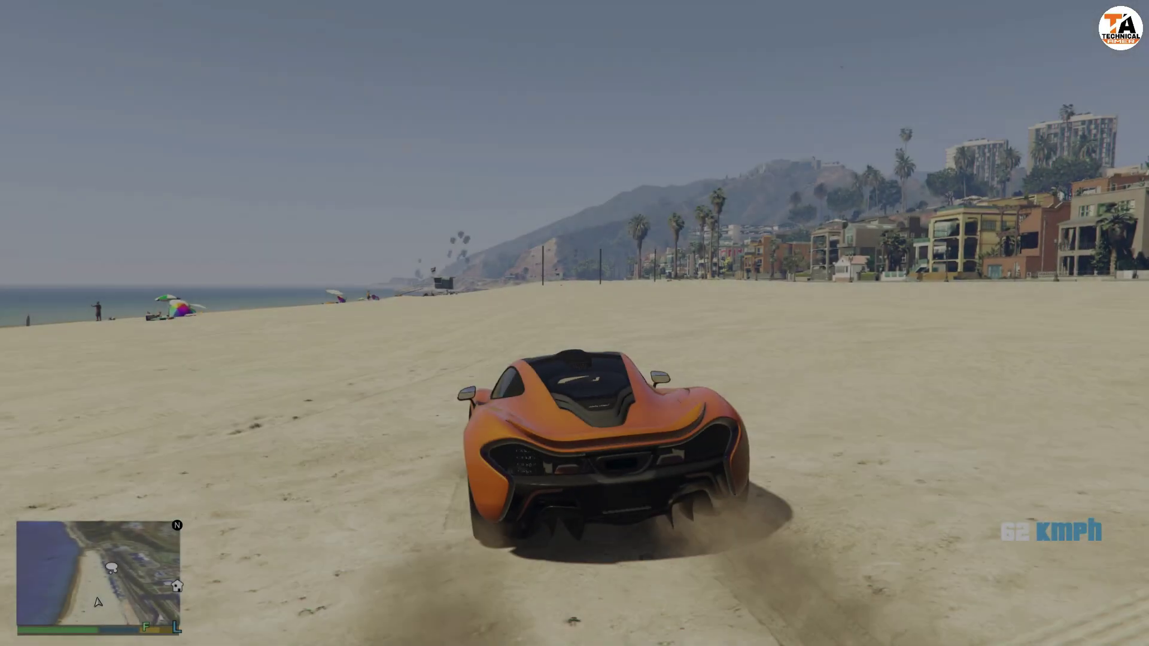
key(w)
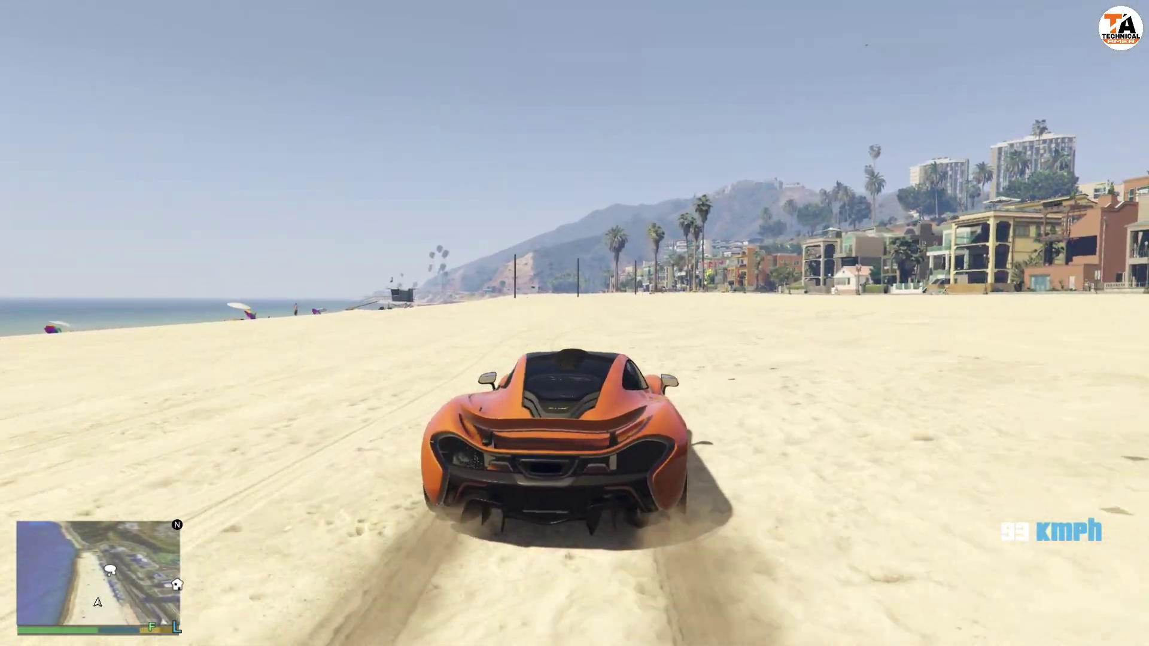
key(s)
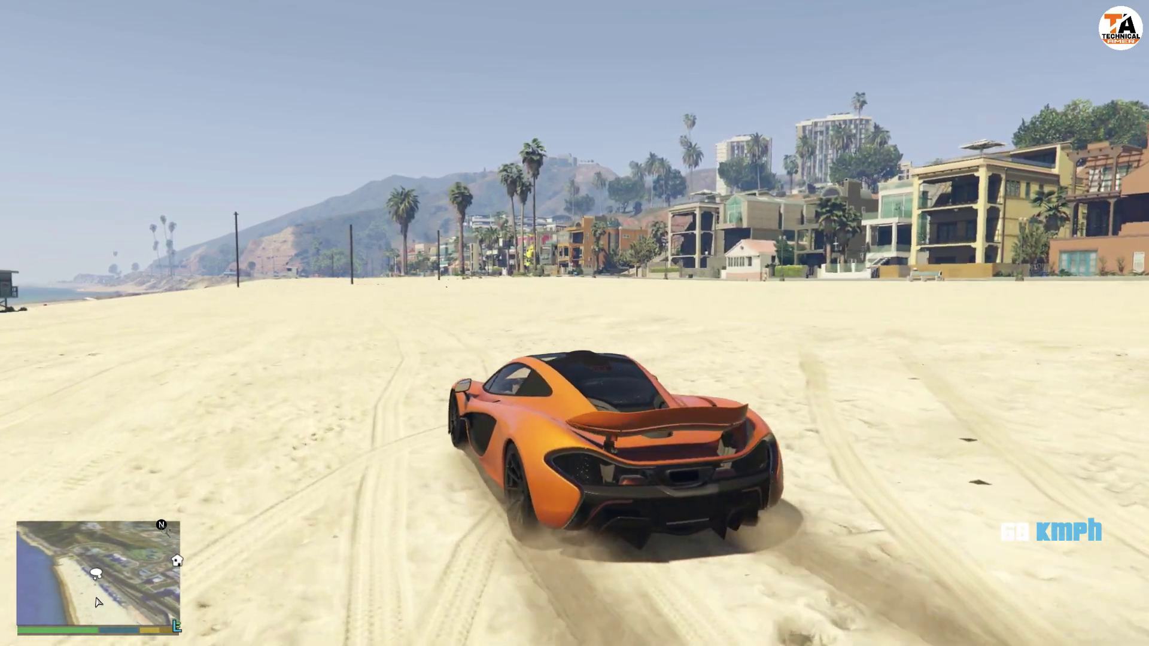
key(f)
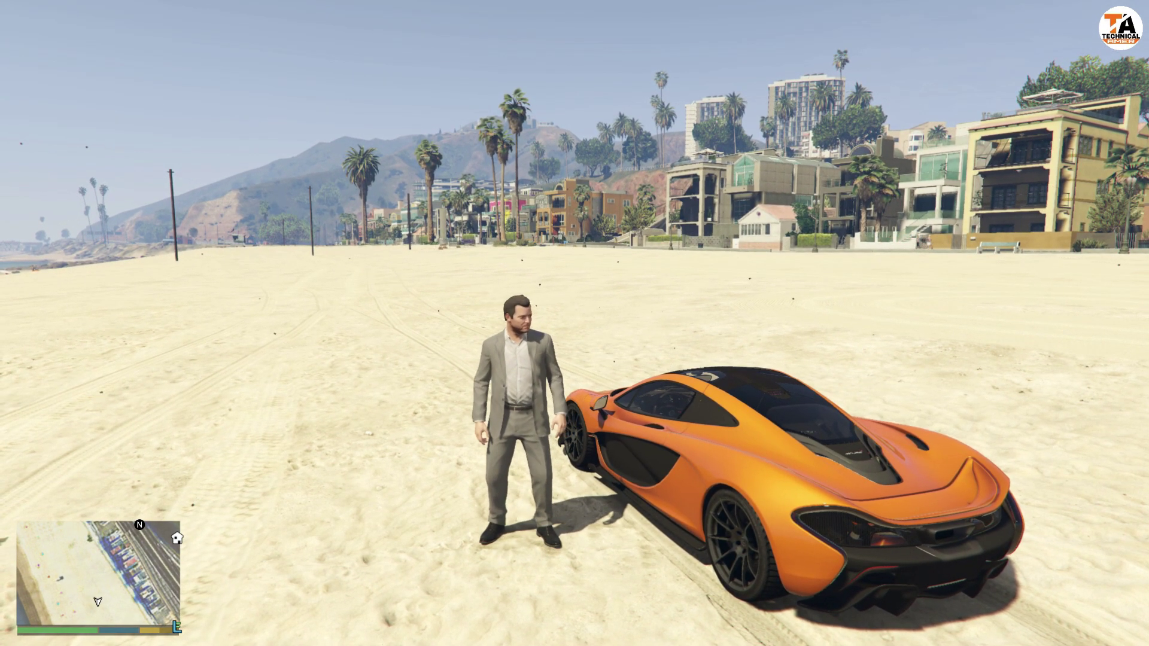
Open the full map in Grand Theft Auto V and examine the satellite imagery of Los Santos and its southern coast.
key(Escape)
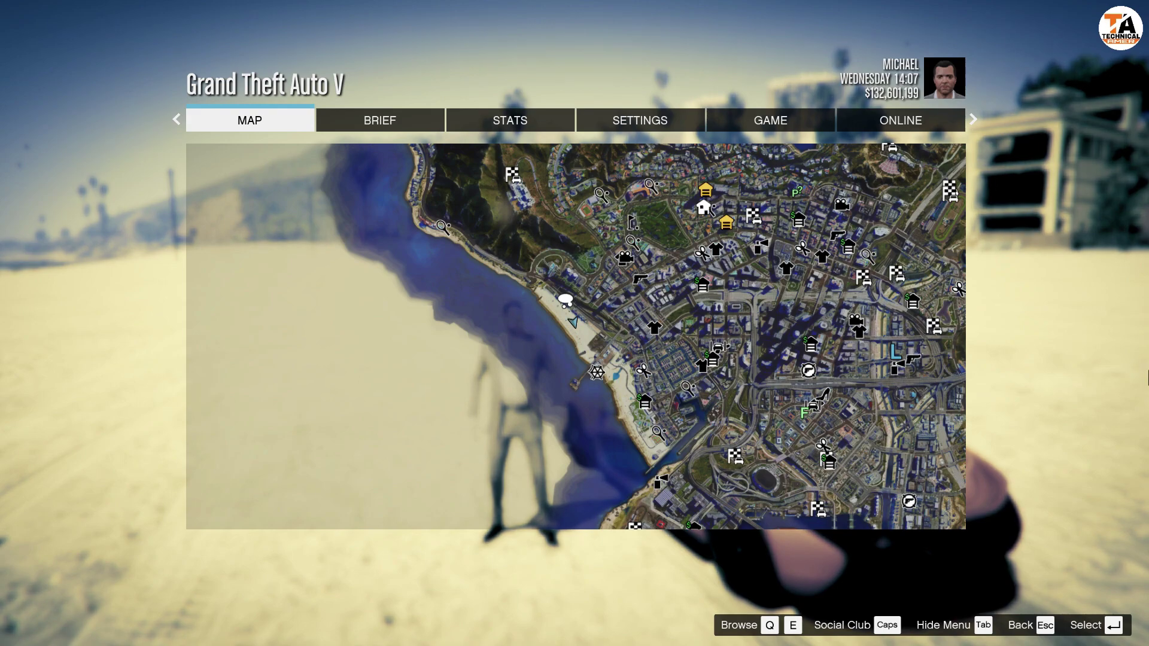
click(873, 386)
key(Down)
key(Down)
key(Down)
key(Down)
key(Down)
key(Down)
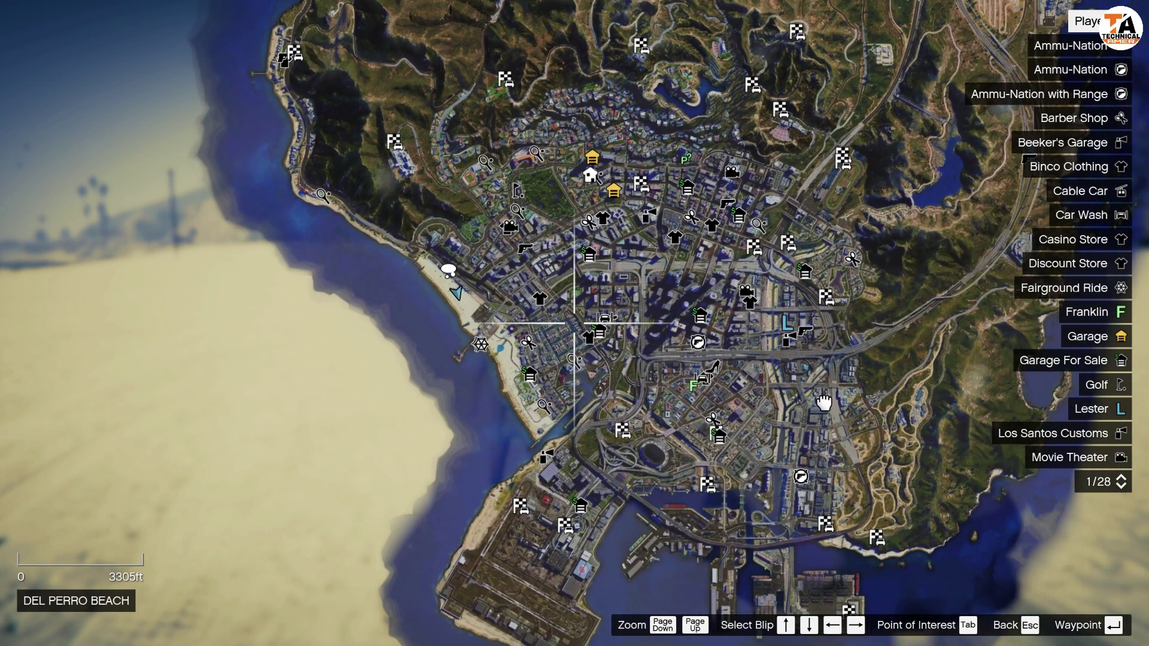
key(Right)
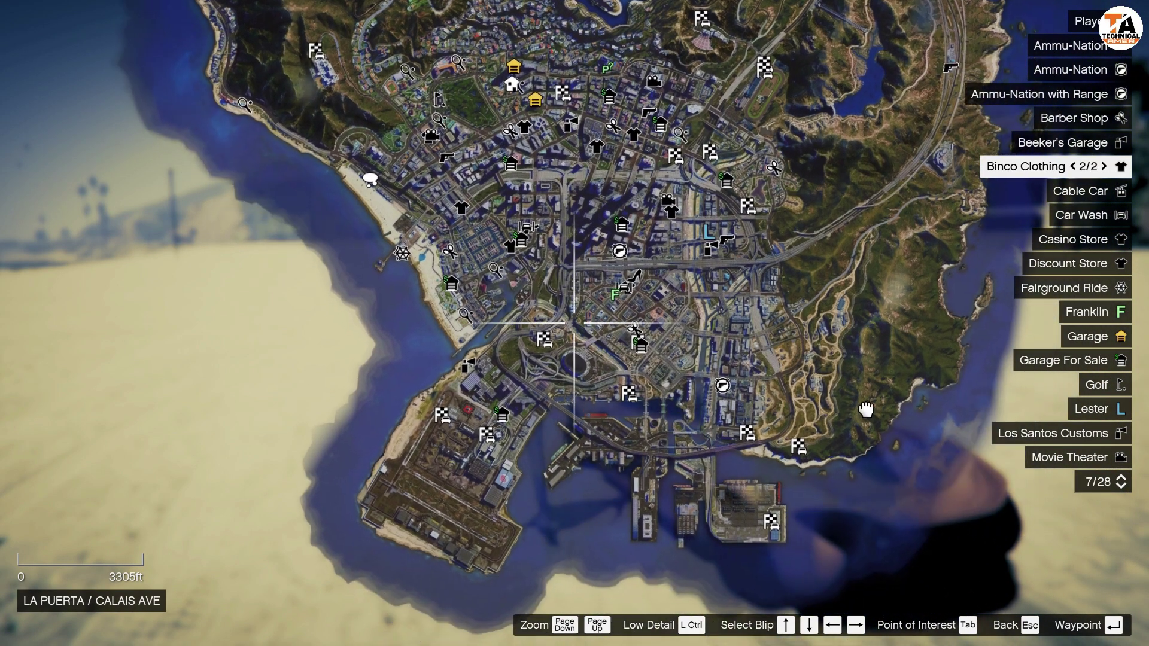
drag(866, 409, 868, 352)
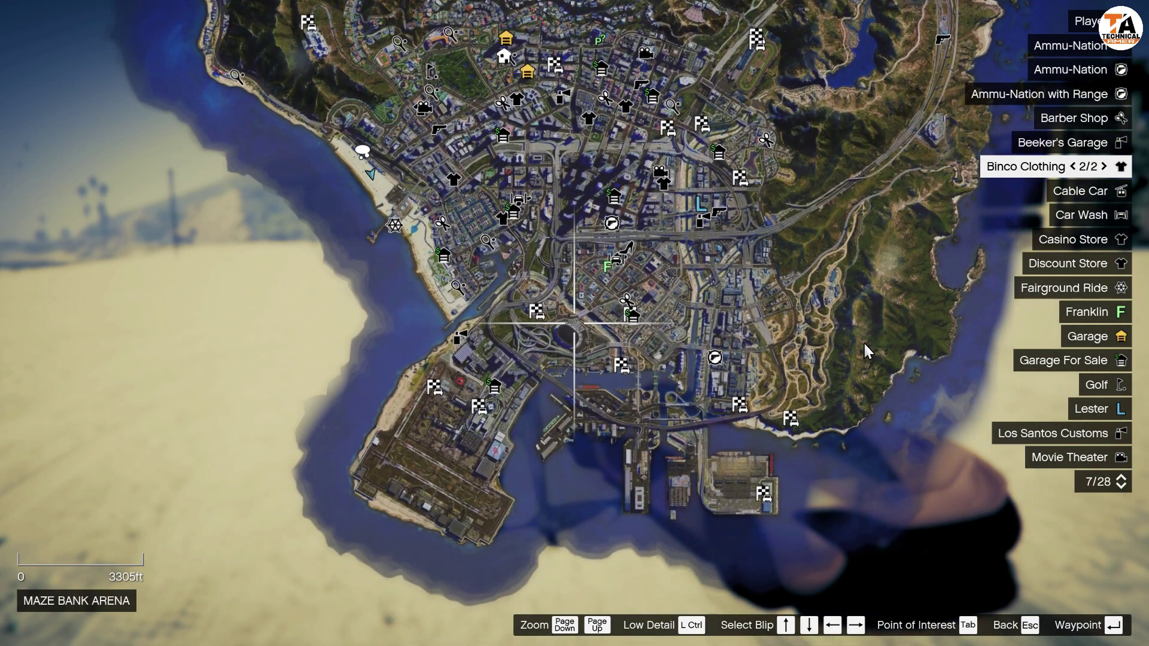
drag(906, 450, 899, 425)
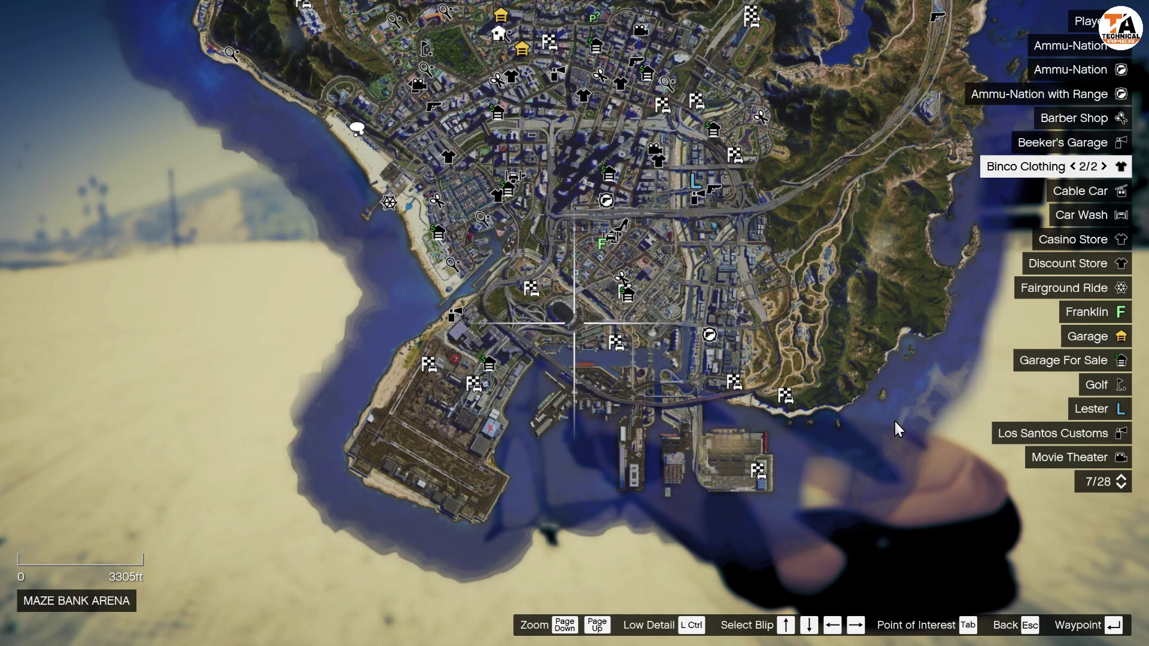
Examine the satellite map northward from Vinewood Hills to Paleto Forest.
key(Down)
key(Down)
key(Down)
key(Down)
key(Down)
key(Down)
key(Down)
key(Down)
key(Down)
key(Down)
key(Down)
key(Down)
key(Down)
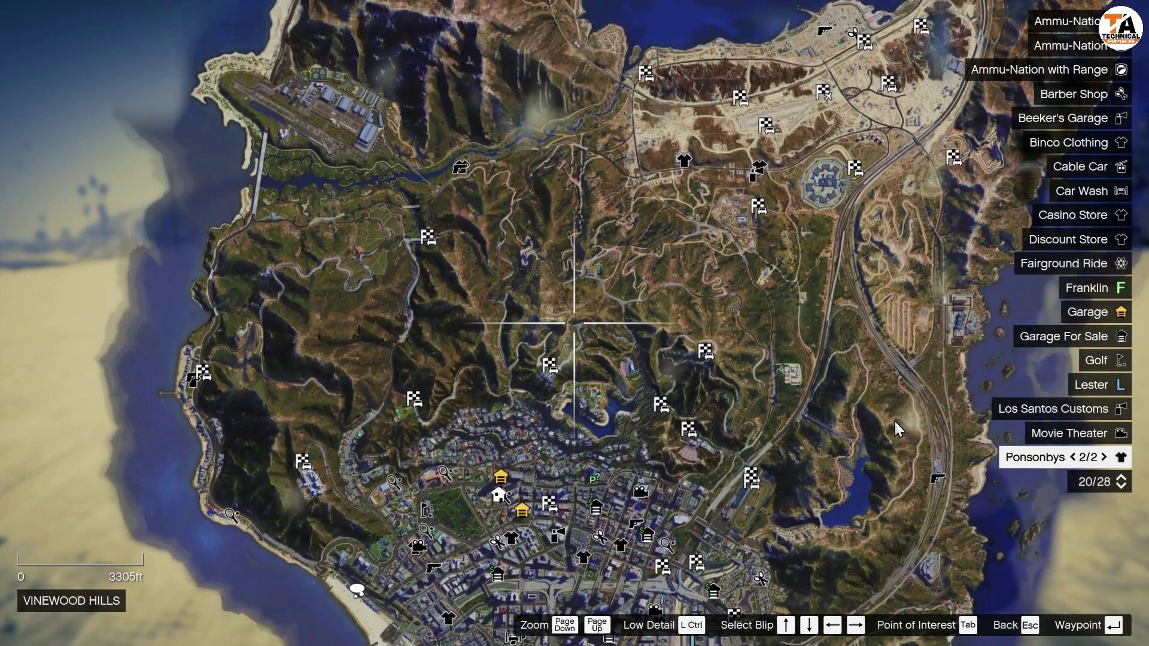
key(Up)
key(Up)
key(Up)
key(Up)
key(Up)
key(Up)
key(Up)
key(Up)
key(Up)
key(Up)
key(Up)
key(Up)
key(Up)
key(Up)
key(Up)
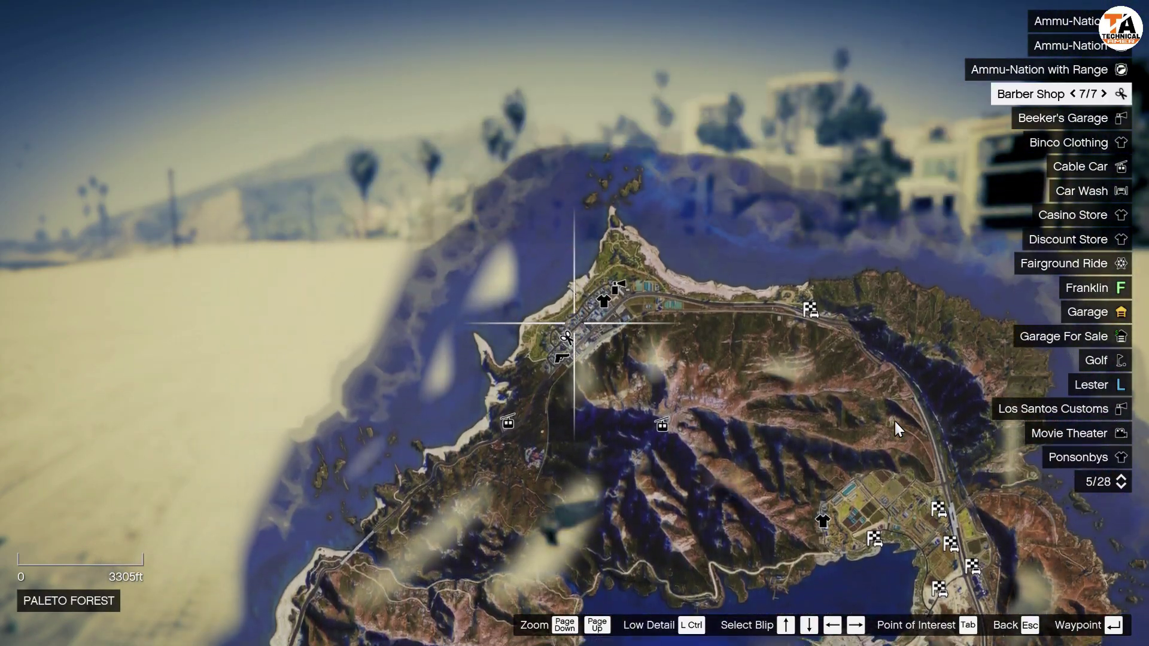
Examine the satellite map from Procopio Beach south through the Grand Senora Desert and Mirror Park to Terminal, and leave the full map.
key(Down)
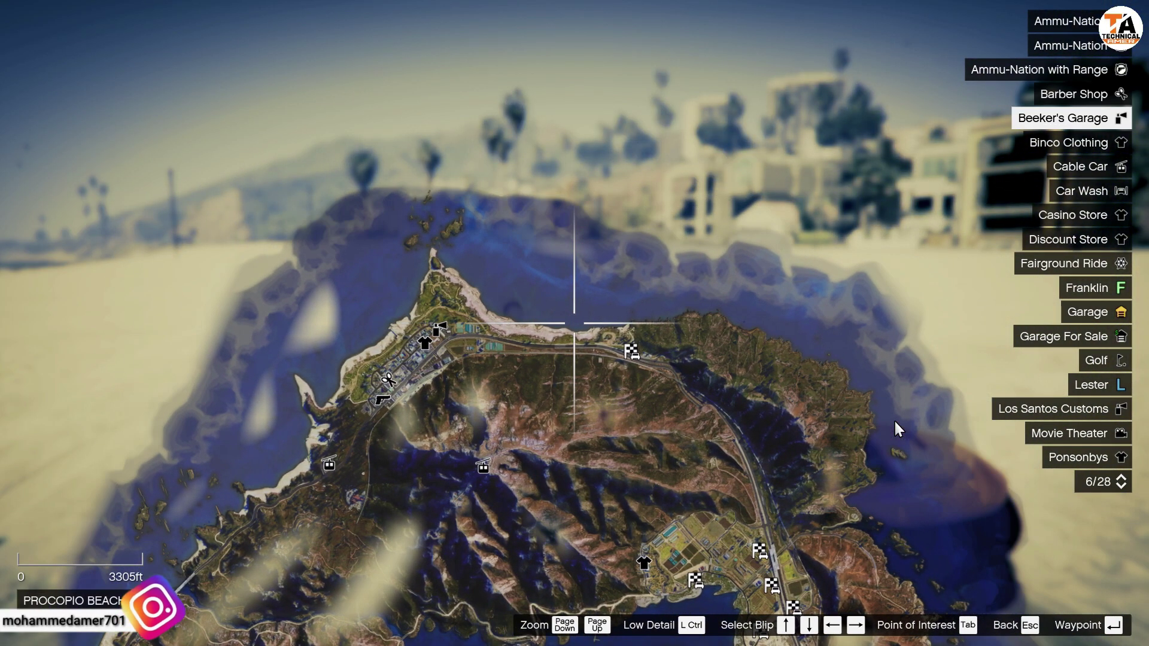
key(s)
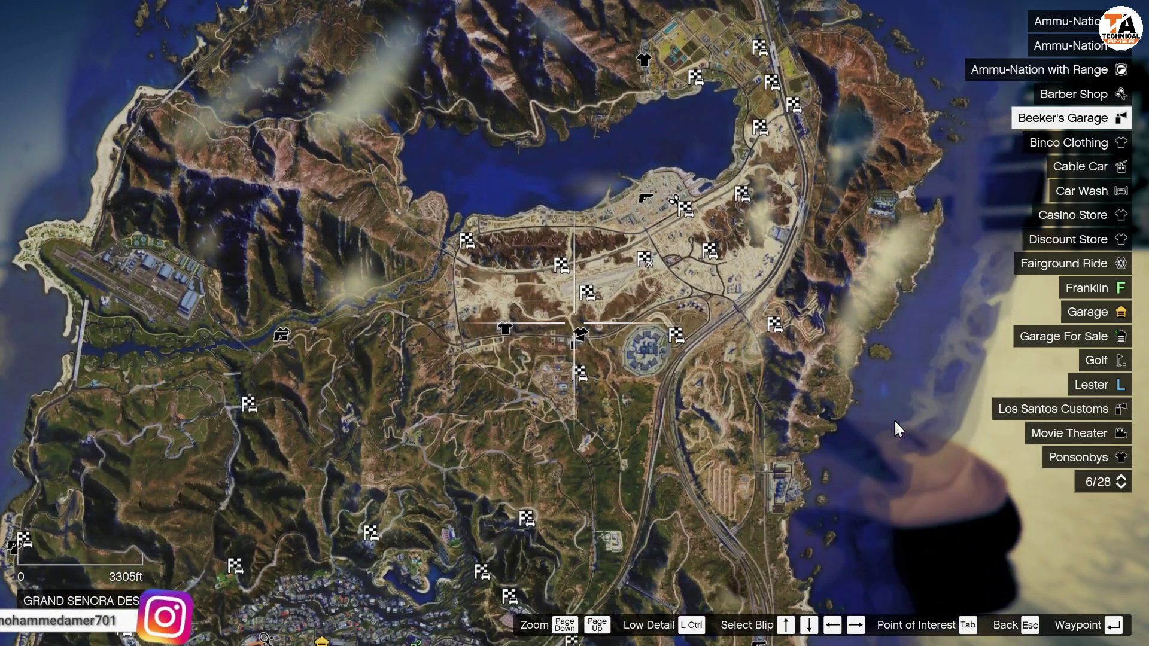
key(Down)
key(Down)
key(Down)
key(Down)
key(Down)
key(Down)
key(Down)
key(Down)
key(Down)
key(Down)
key(Down)
key(Down)
key(Down)
key(Down)
key(Down)
key(Down)
key(Down)
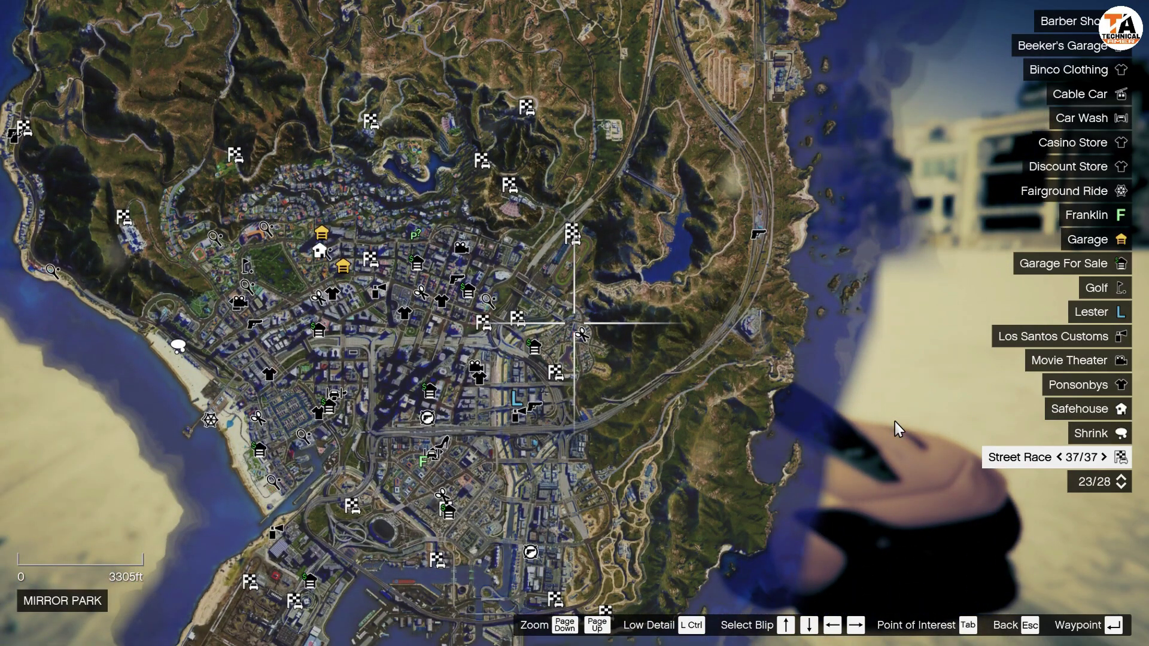
key(Right)
key(Right)
key(Right)
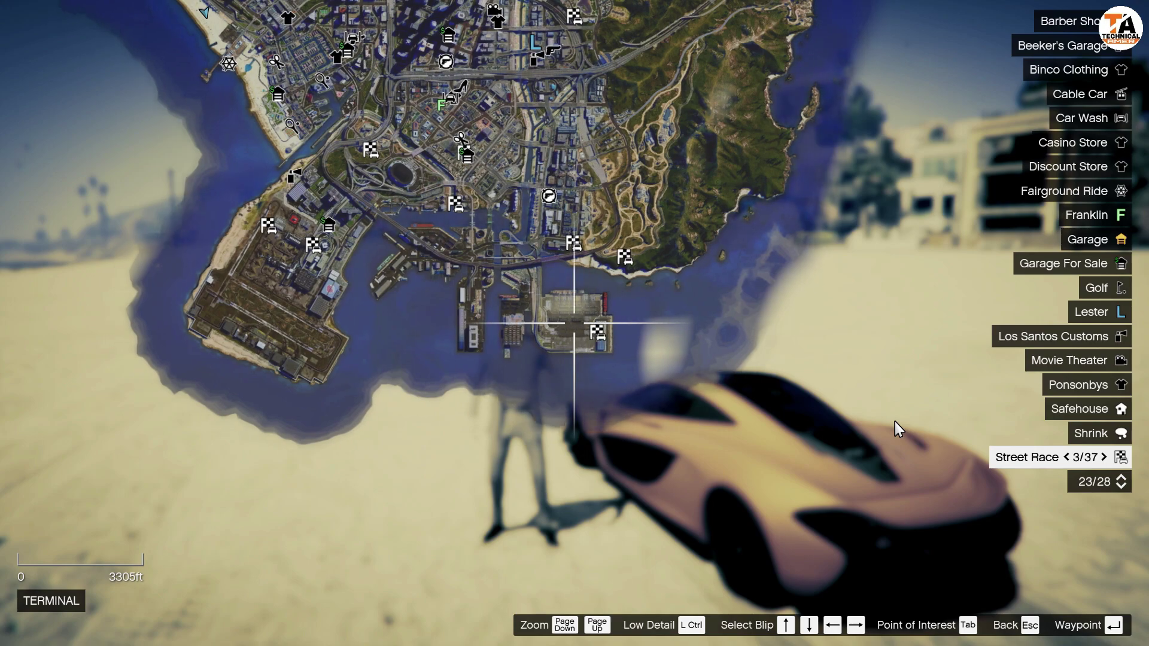
key(Escape)
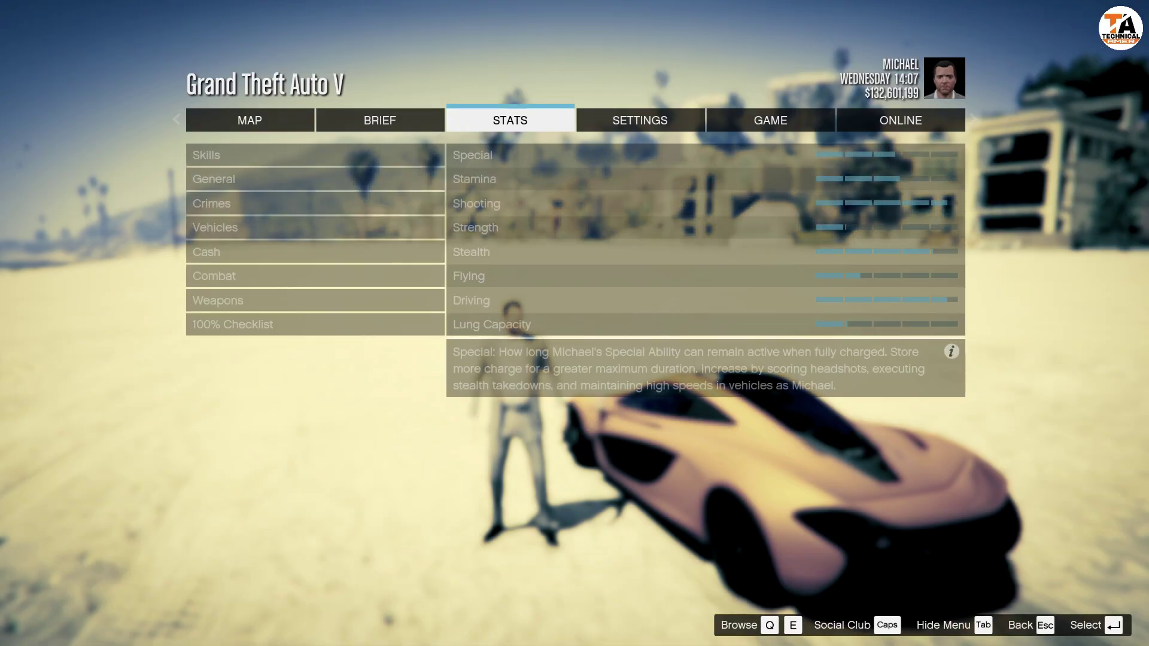
Reopen the full map and examine the satellite imagery up close around Davis and Strawberry.
key(q)
key(q)
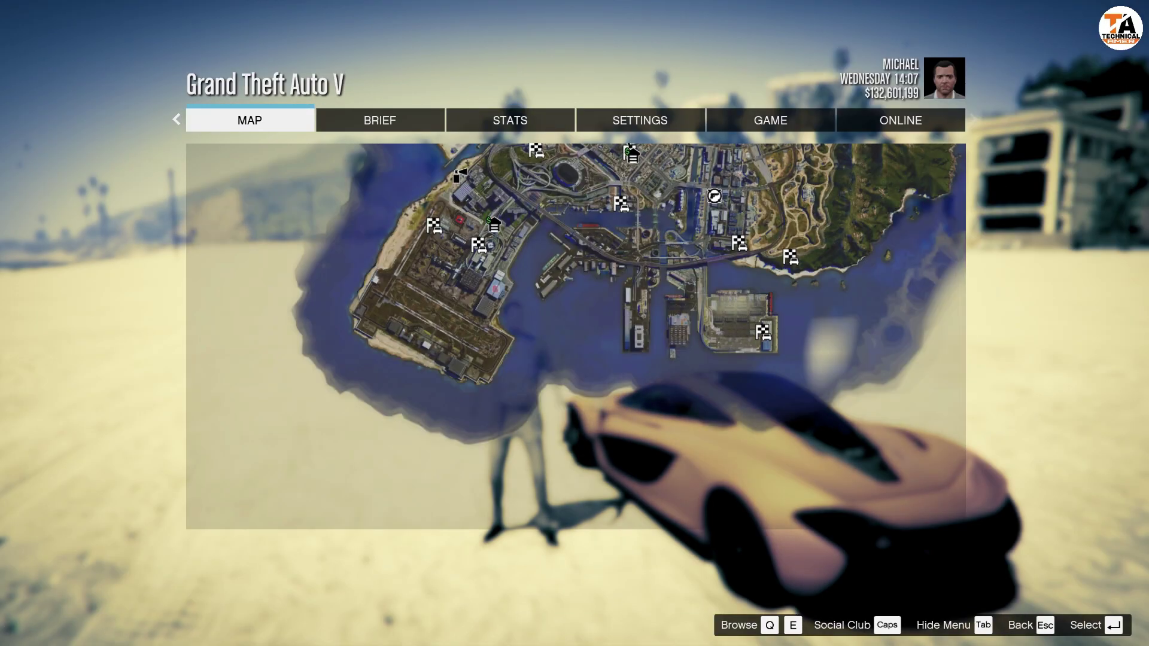
click(835, 375)
key(Up)
key(Up)
key(Up)
key(Up)
key(Up)
key(Up)
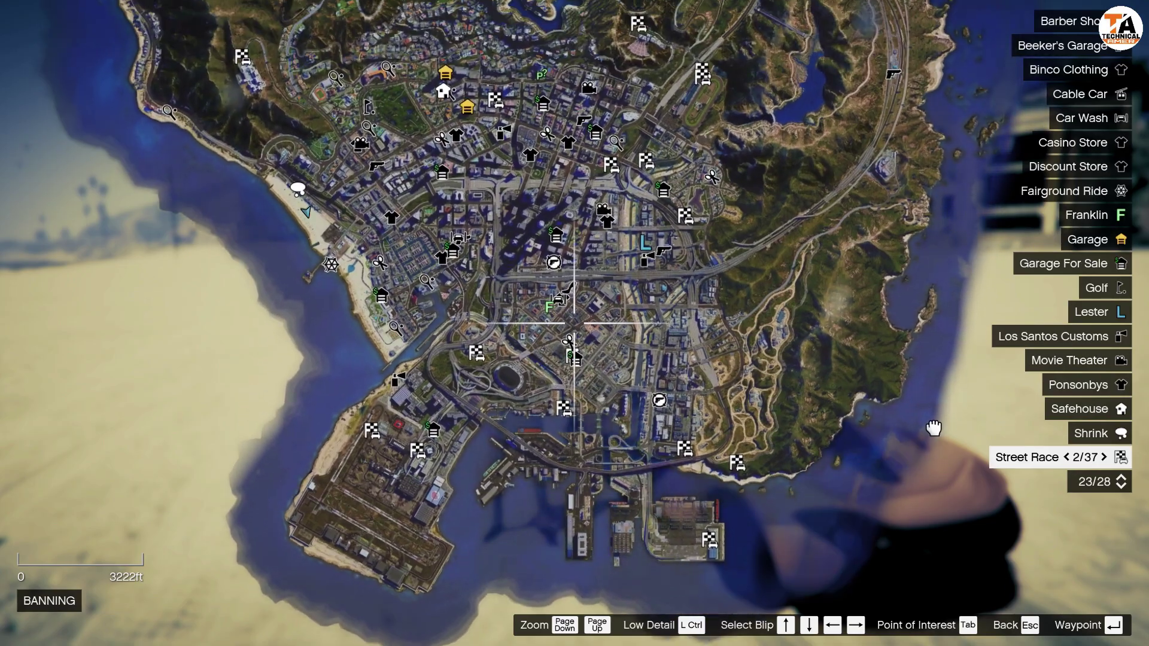
scroll(684, 328, up, 3)
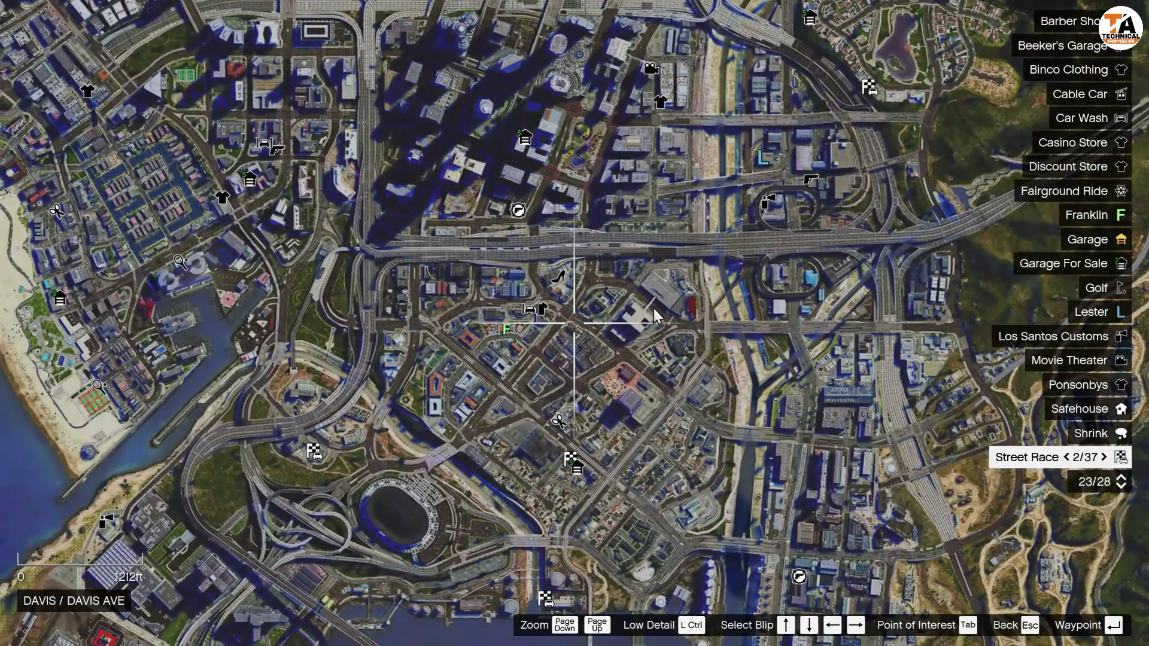
scroll(648, 357, up, 4)
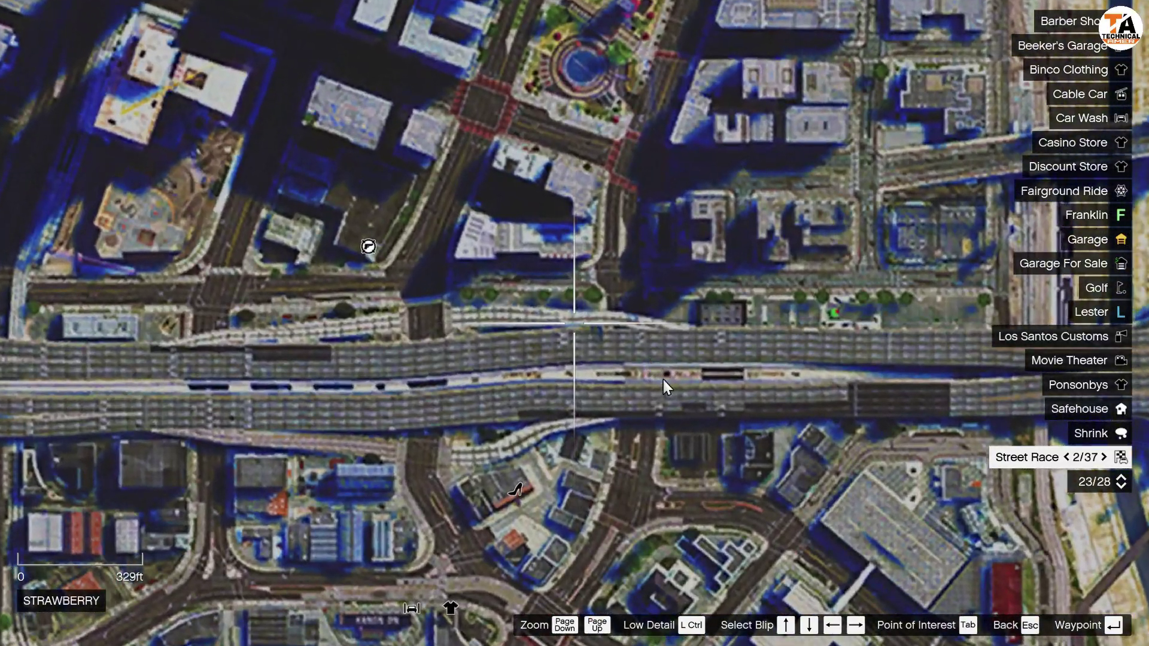
Examine the street-level satellite detail across Textile City, Pillbox Hill, Strawberry, Davis and Rancho.
scroll(670, 386, down, 2)
drag(644, 390, 700, 363)
mouse_move(728, 401)
mouse_down()
mouse_move(753, 324)
mouse_move(777, 306)
mouse_move(706, 320)
mouse_up()
drag(809, 274, 578, 381)
drag(814, 256, 683, 380)
scroll(682, 380, down, 1)
drag(691, 307, 720, 419)
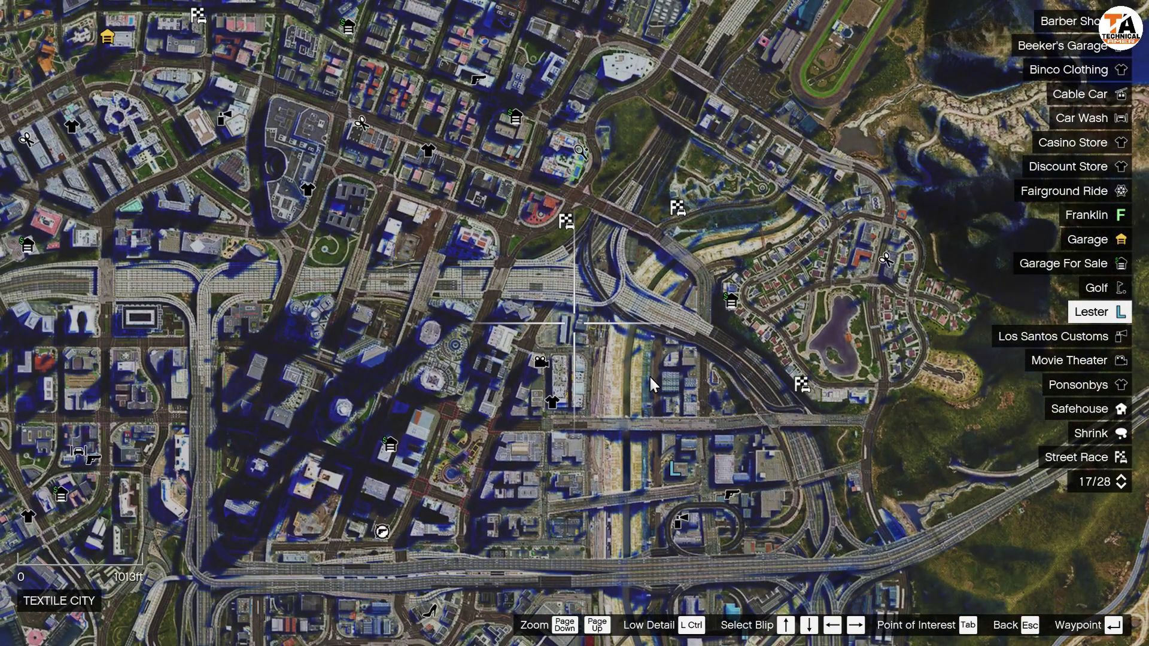
scroll(649, 374, down, 1)
drag(649, 374, 751, 352)
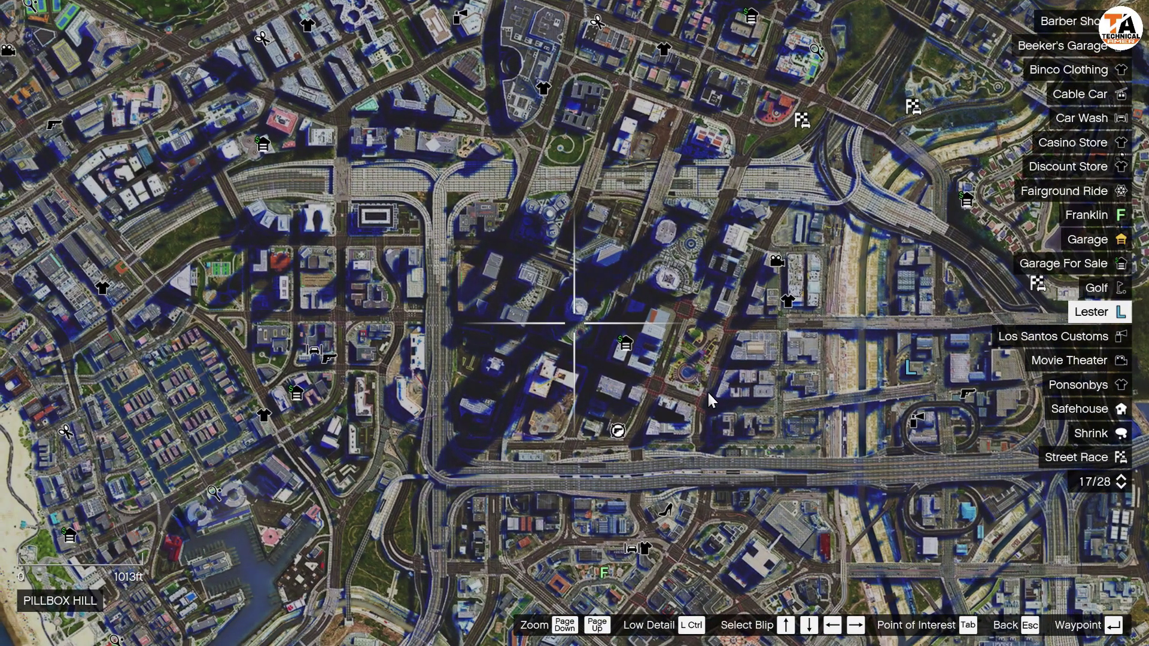
drag(706, 390, 761, 327)
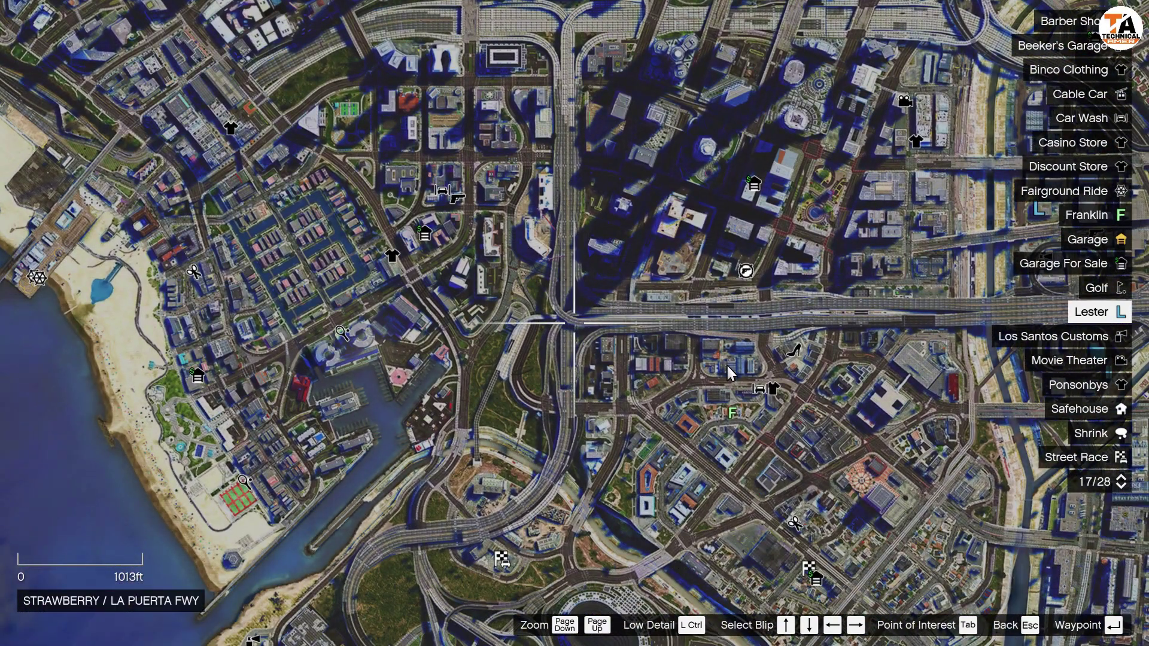
drag(728, 367, 779, 326)
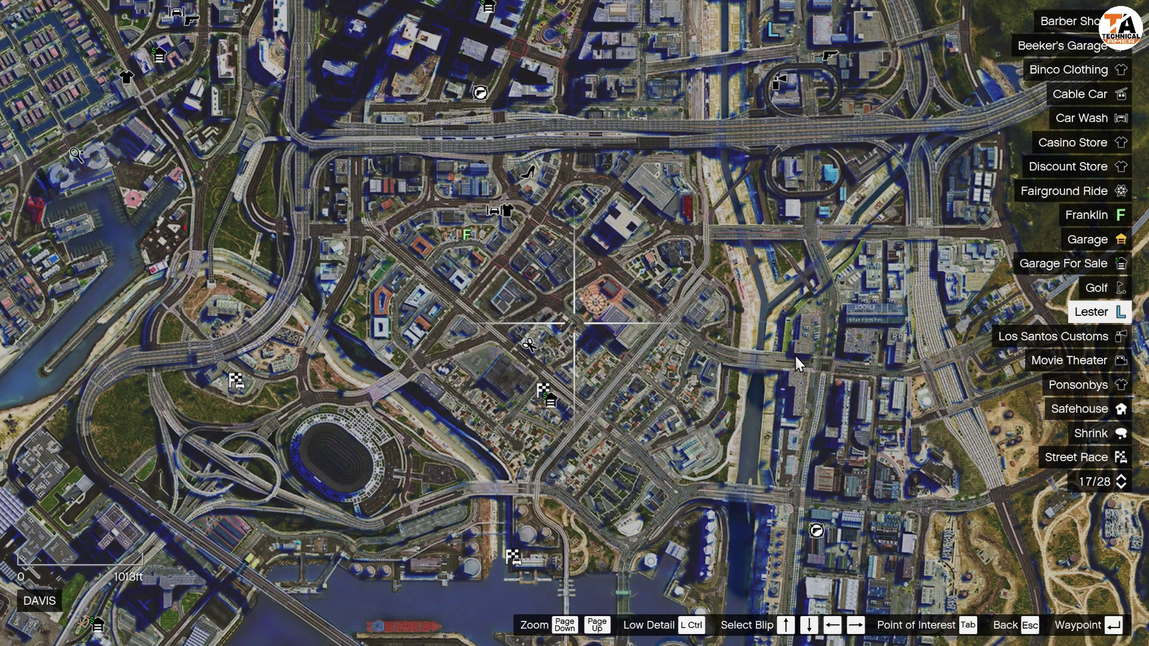
key(w)
key(s)
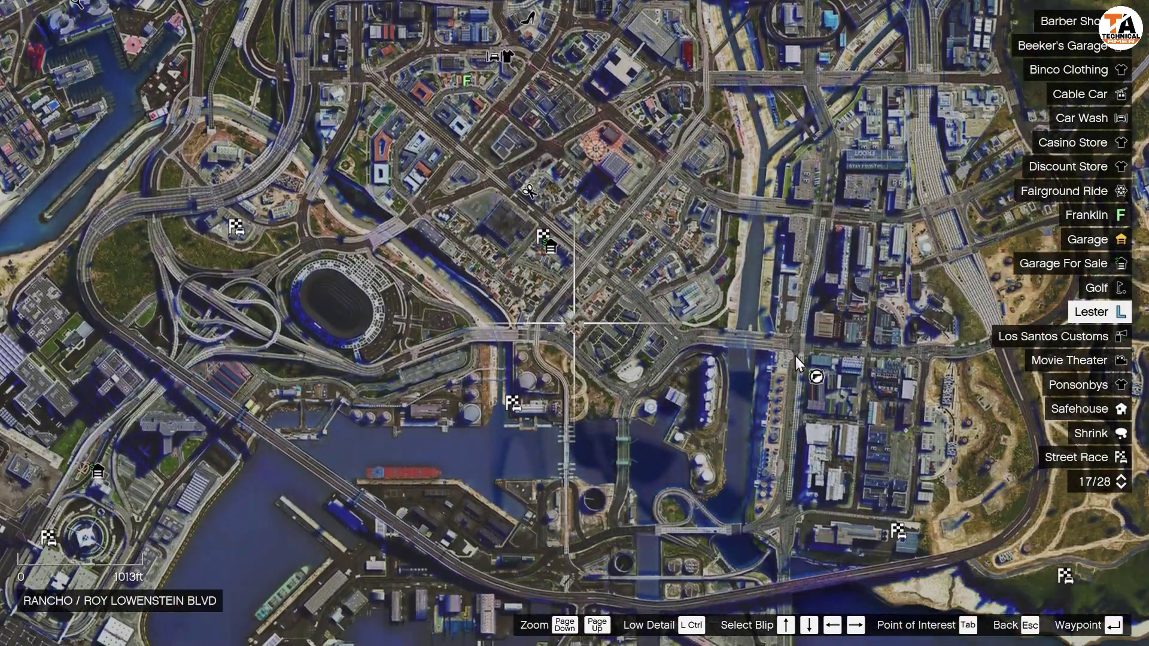